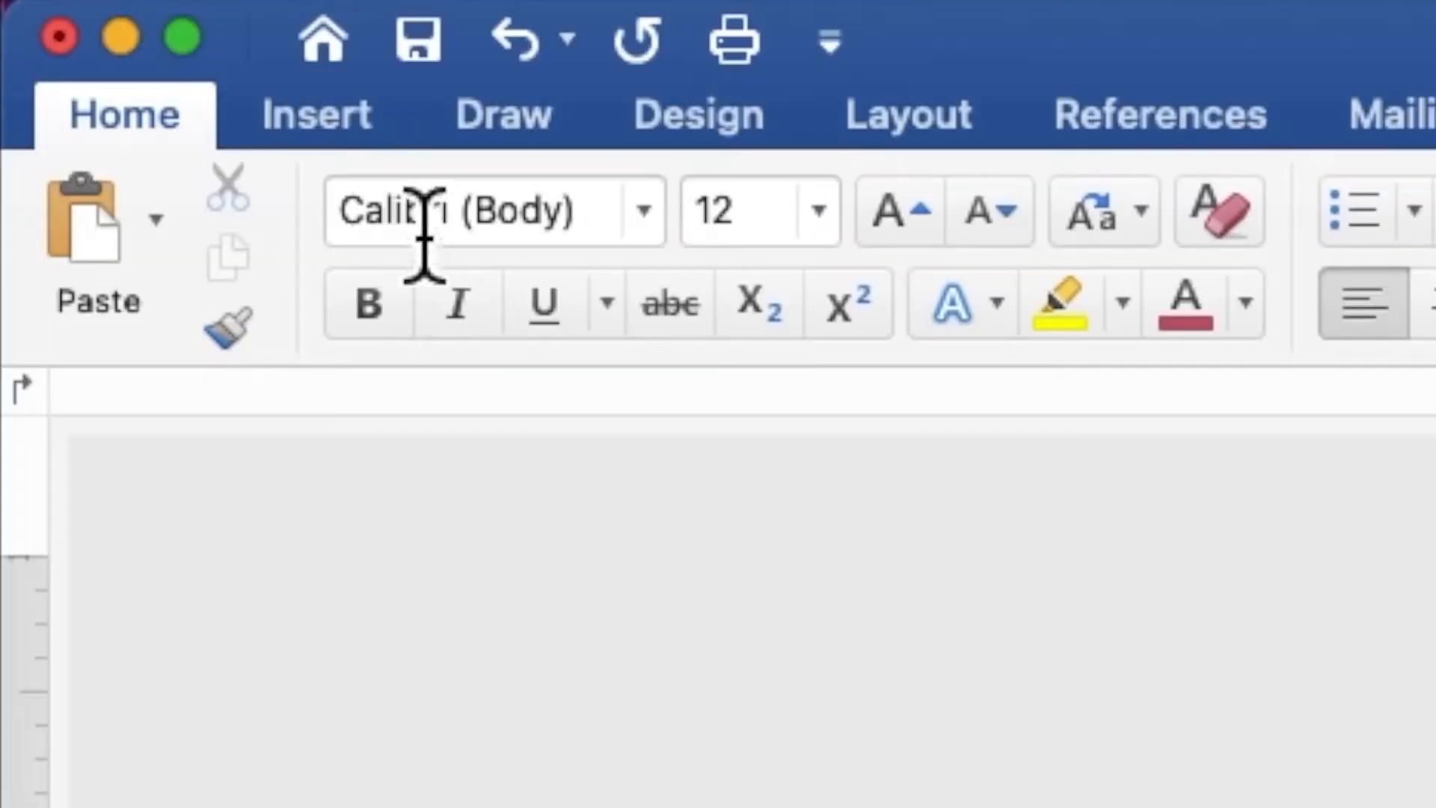
- Insert NAVY BLUE WITH SILVER BACKGROUND.jpeg from the Desktop's NAVY BLUE folder onto the page
{"action": "left_click", "coordinate": [120, 23]}
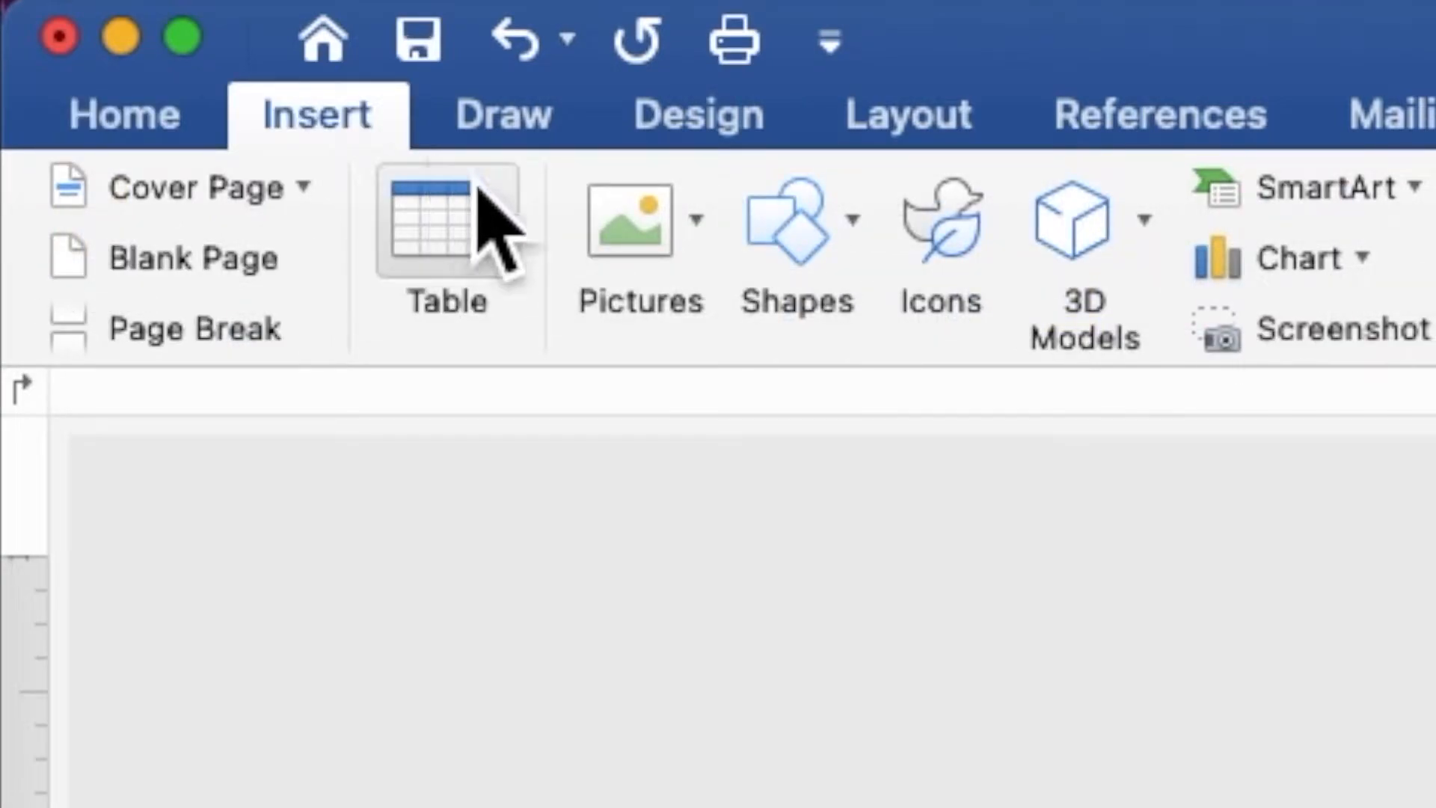
{"action": "left_click", "coordinate": [661, 247]}
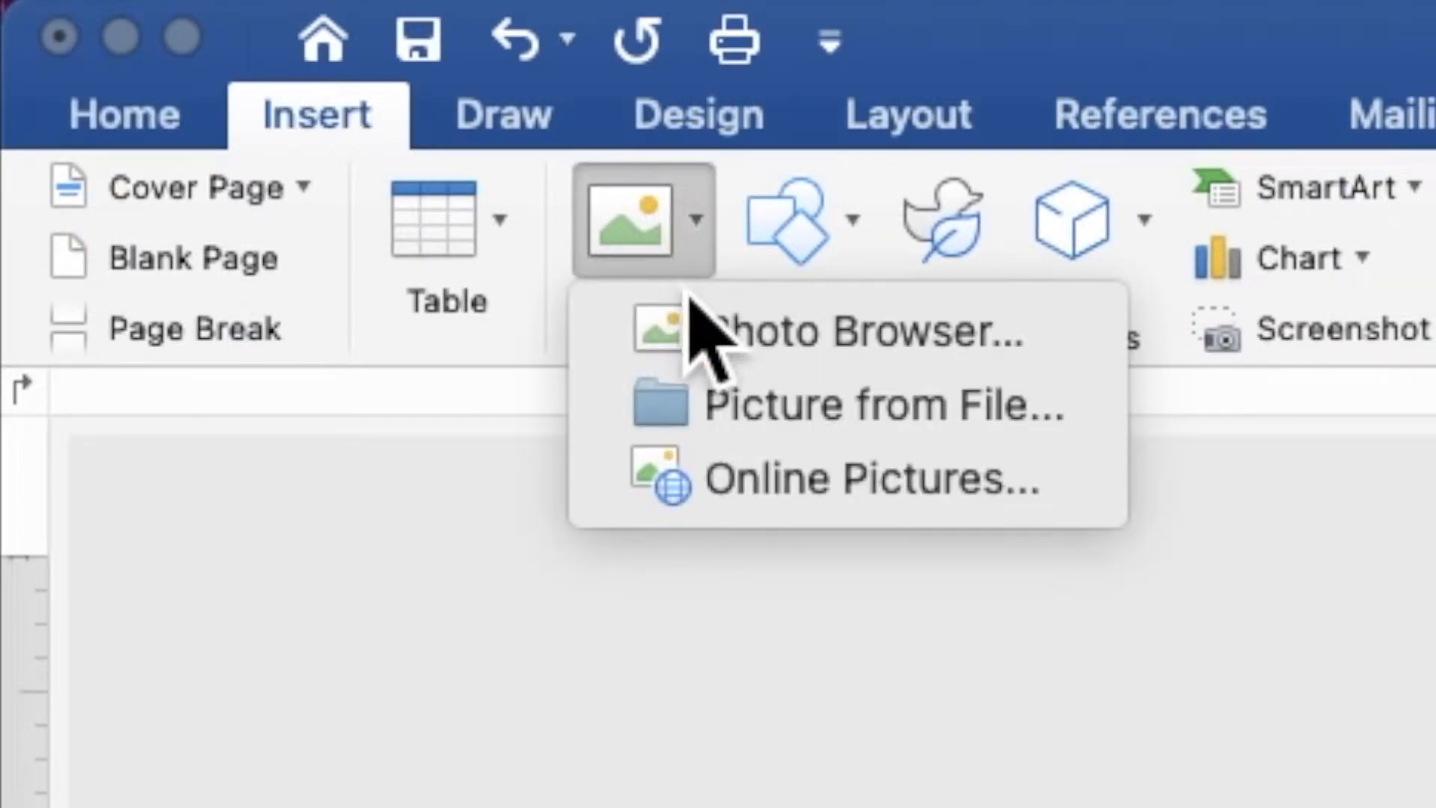
{"action": "left_click", "coordinate": [730, 408]}
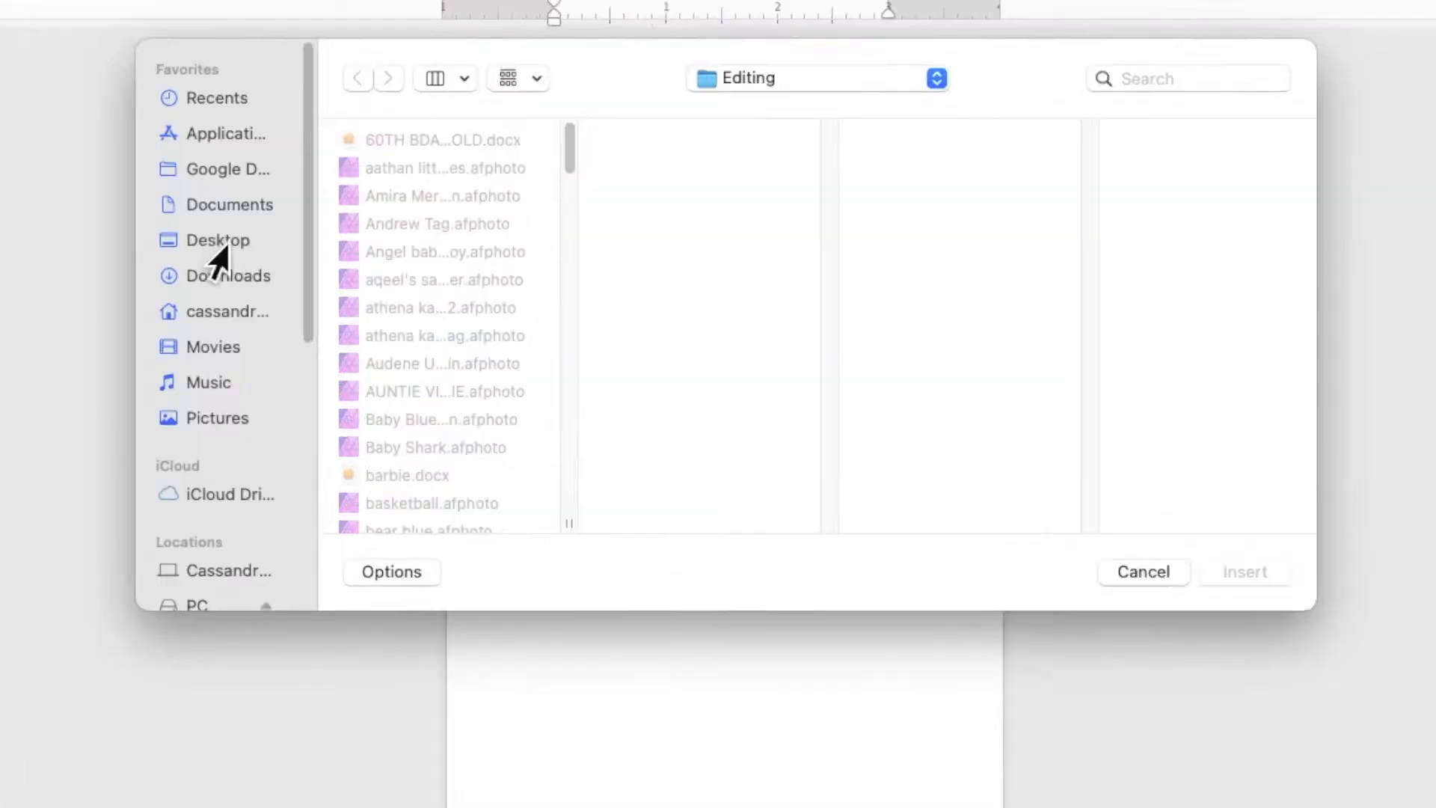
{"action": "left_click", "coordinate": [316, 287]}
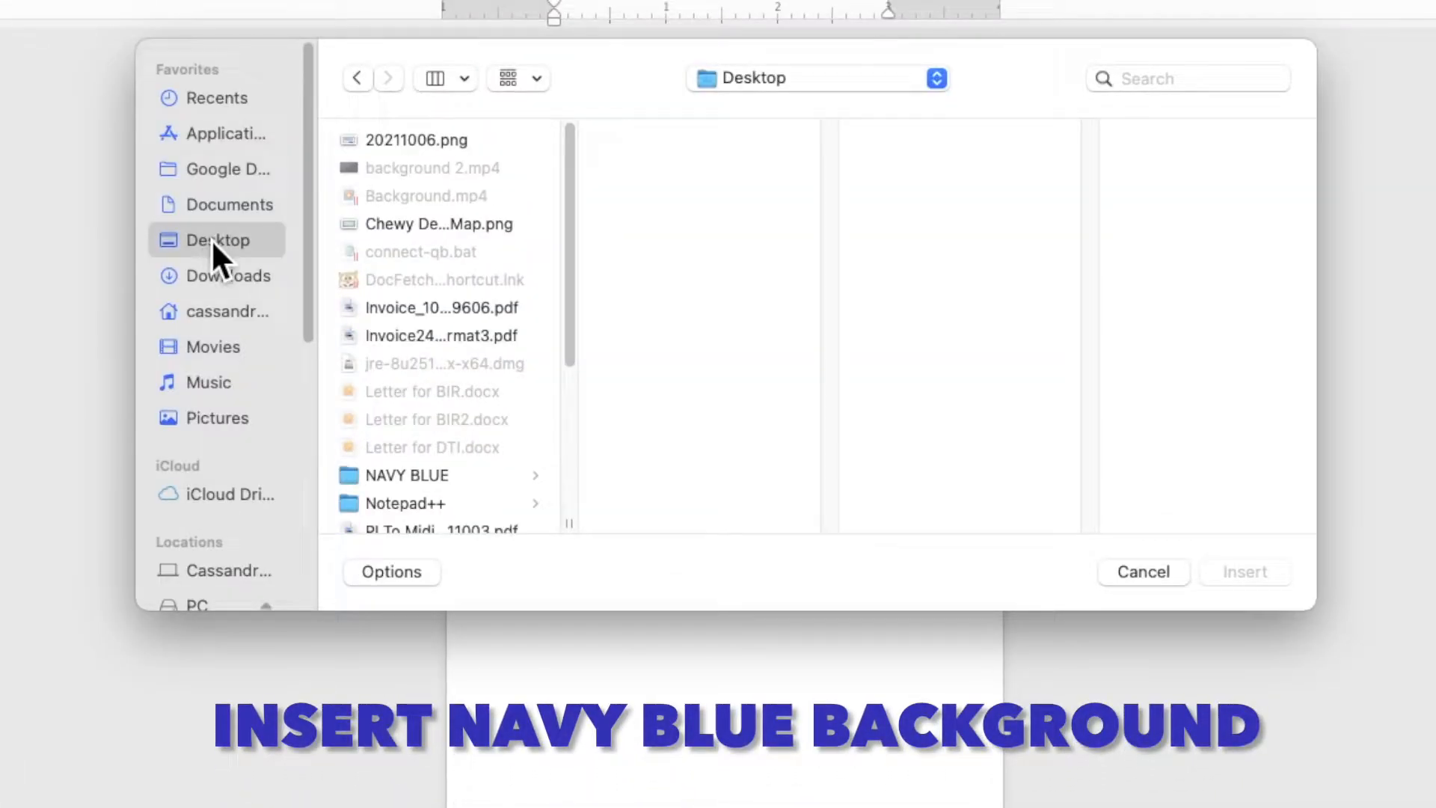
{"action": "left_click", "coordinate": [388, 485]}
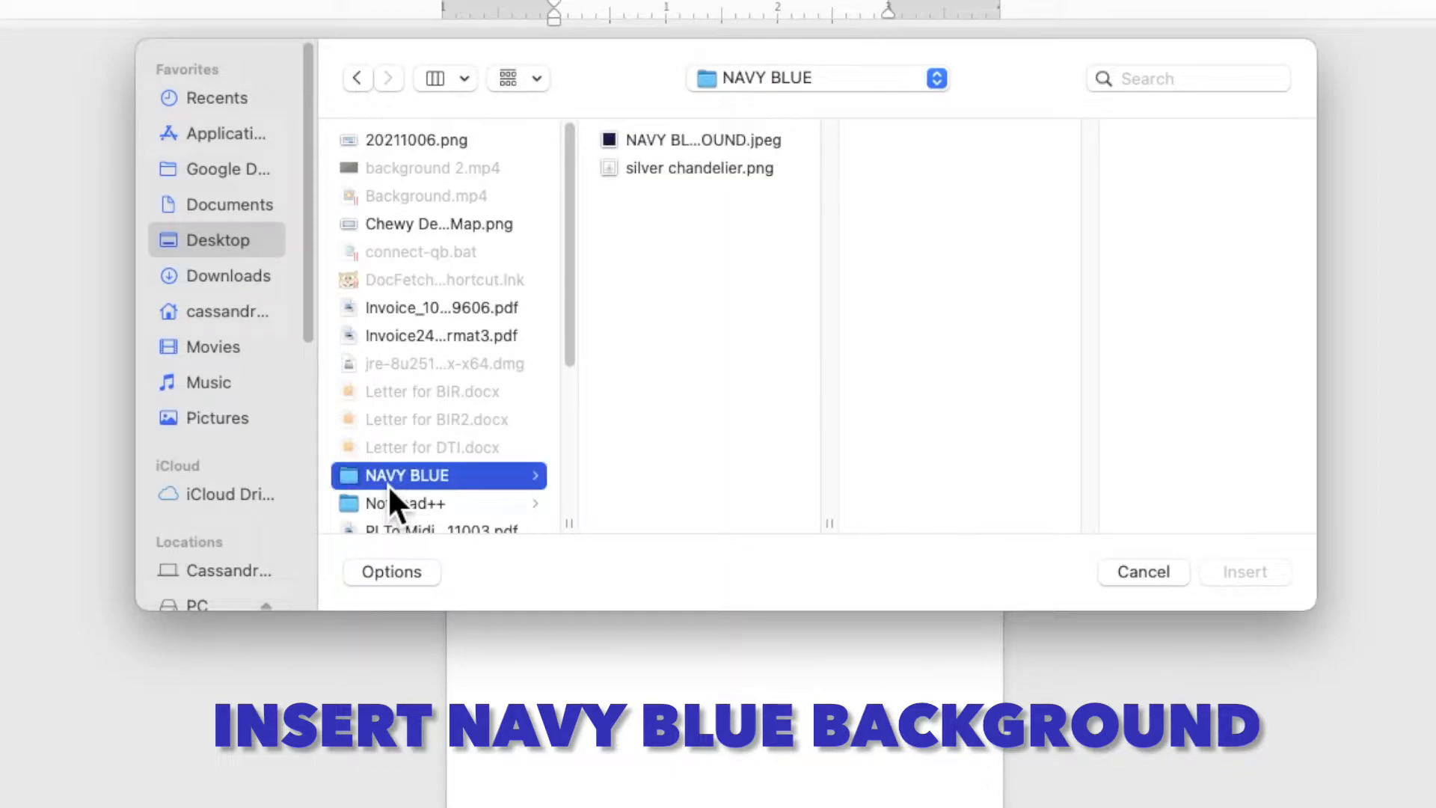
{"action": "left_click", "coordinate": [662, 140]}
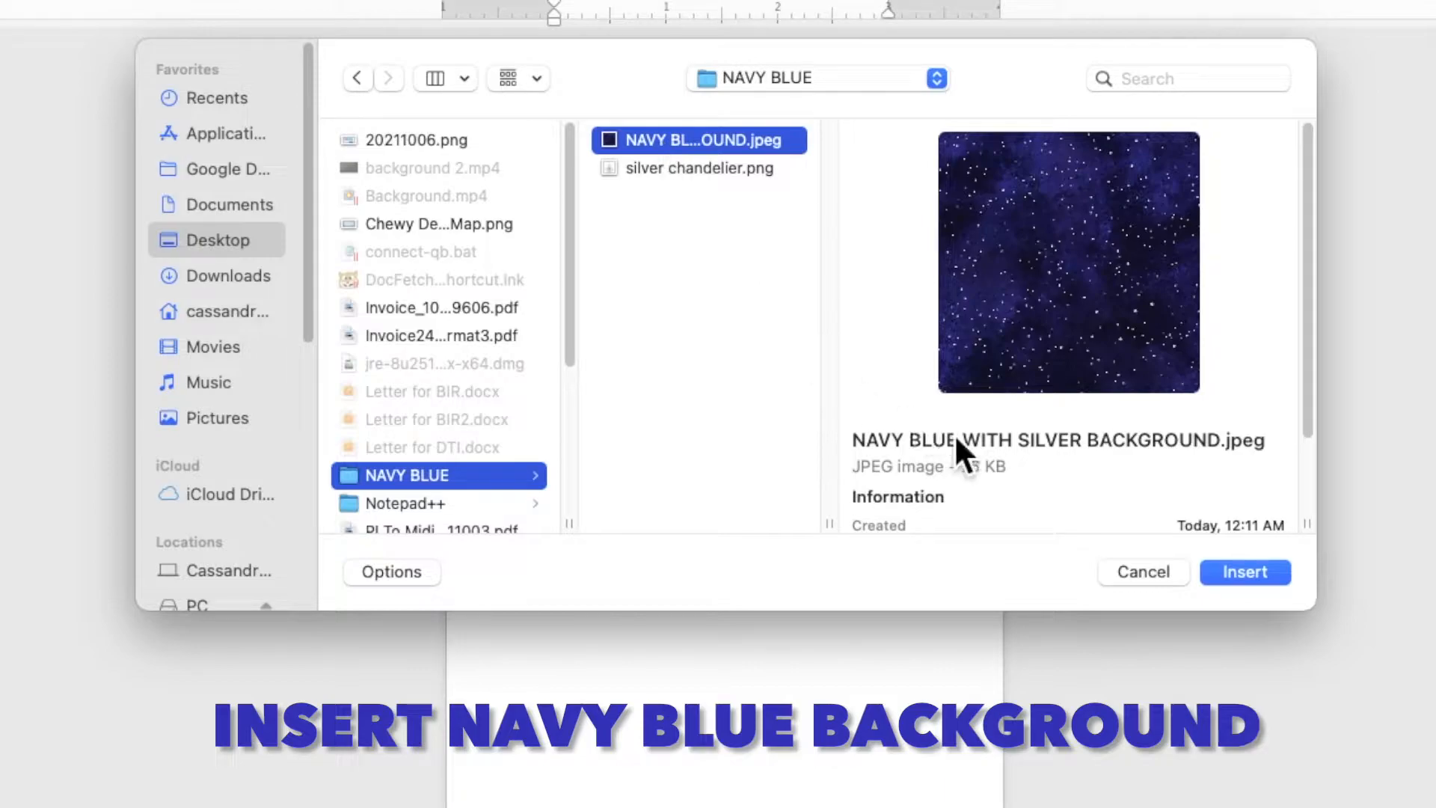
{"action": "left_click", "coordinate": [1240, 576]}
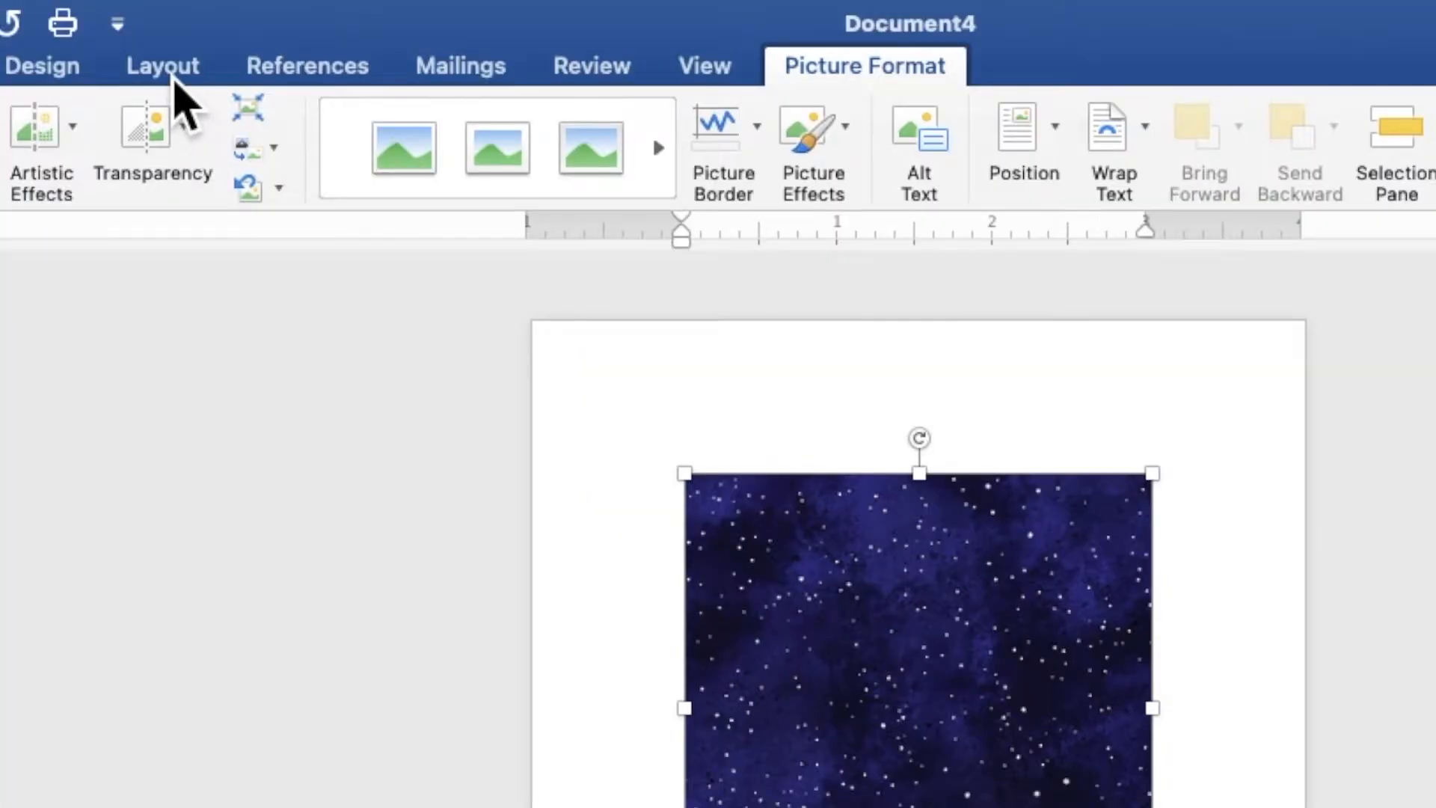
- Set the starry picture behind text, move it to the top-left corner and enlarge it to 4.72 in square
{"action": "left_click", "coordinate": [299, 21]}
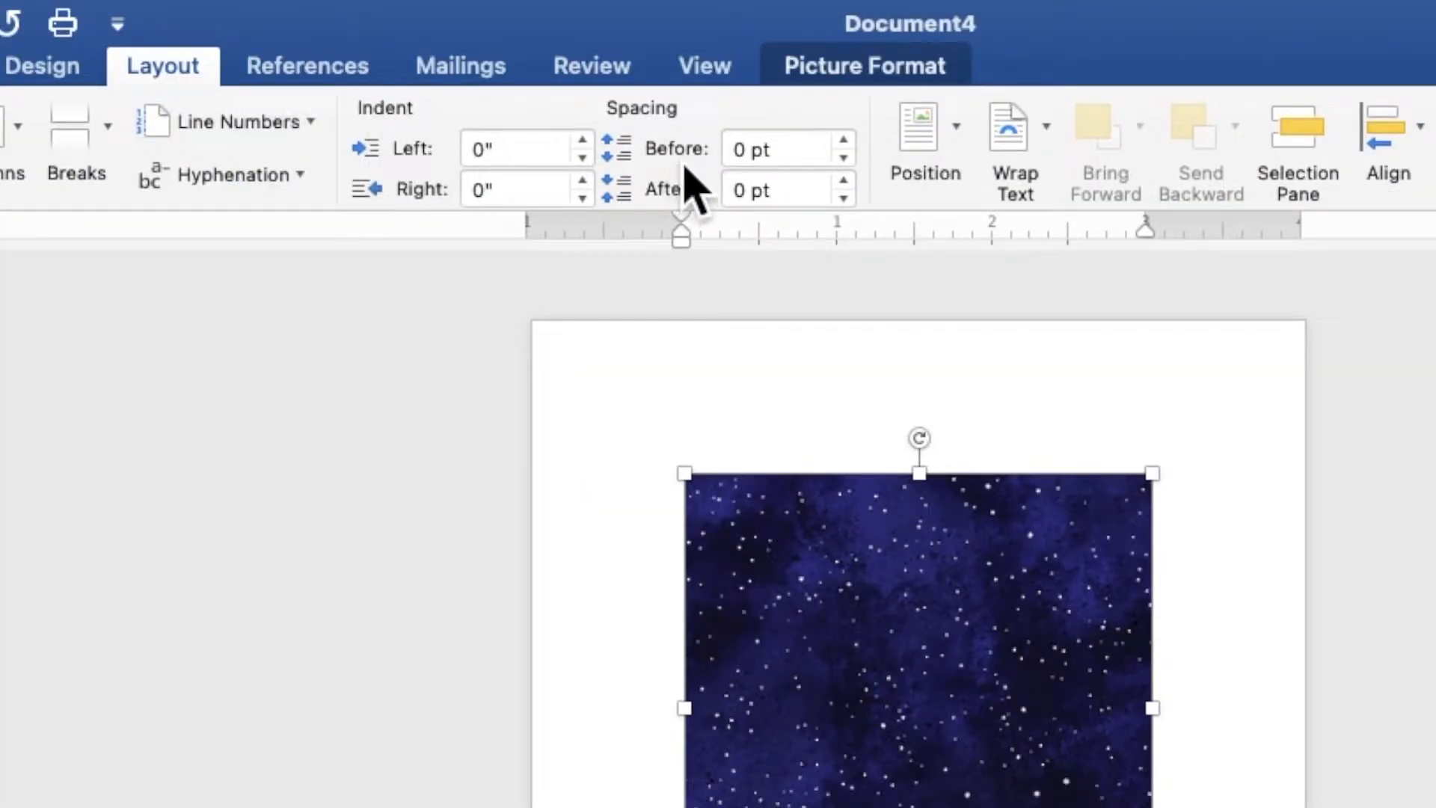
{"action": "left_click", "coordinate": [1025, 136]}
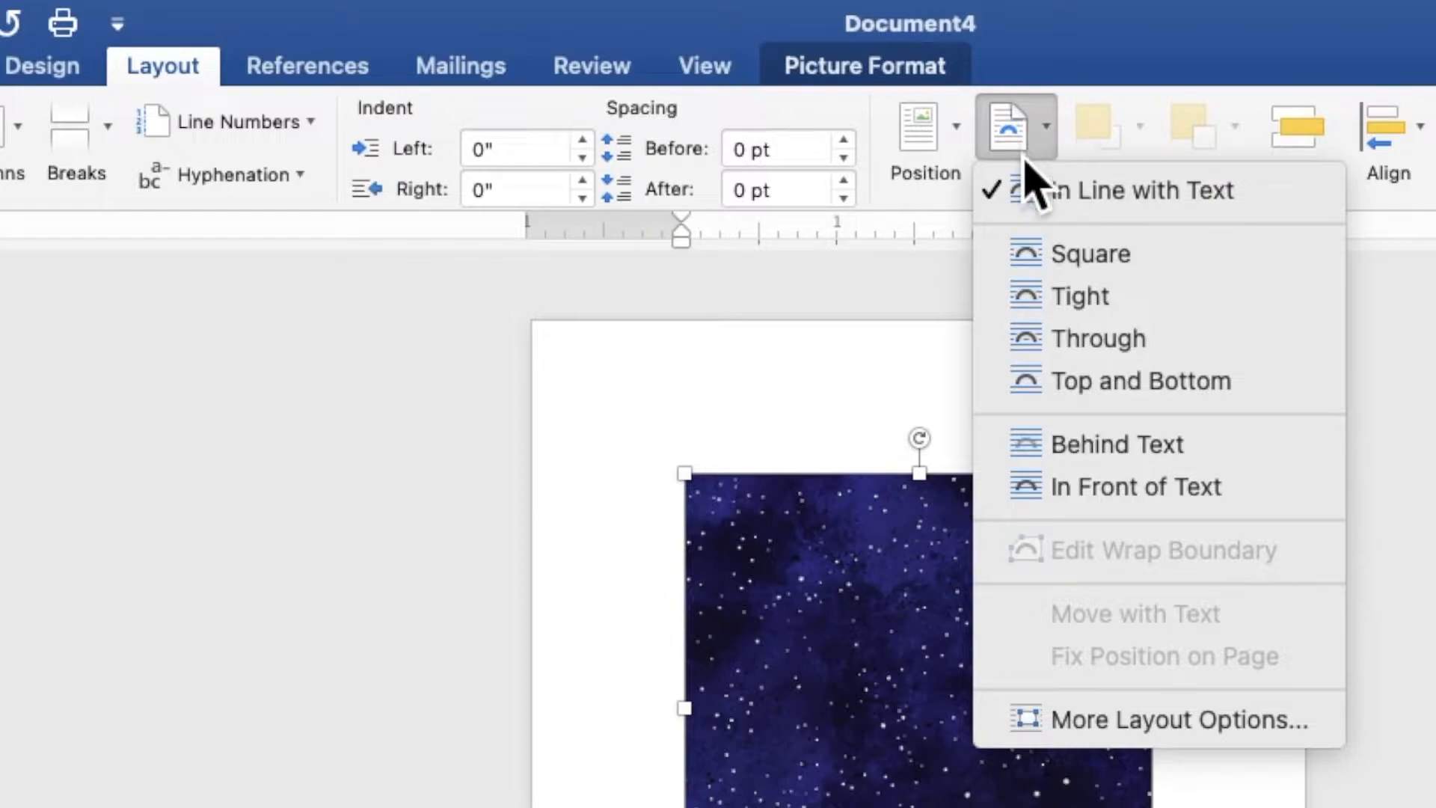
{"action": "left_click", "coordinate": [1068, 445]}
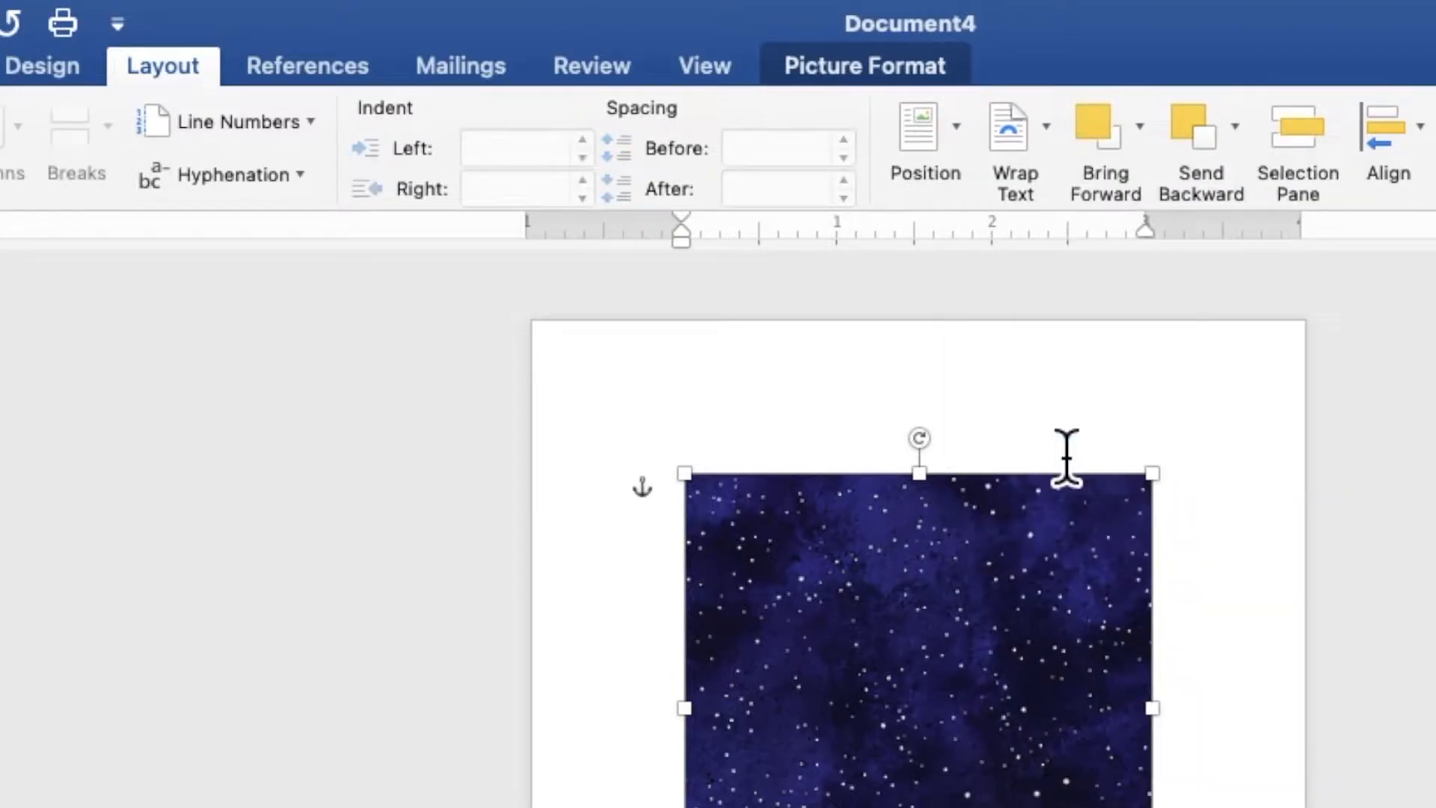
{"action": "left_click_drag", "start_coordinate": [735, 284], "coordinate": [653, 200]}
{"action": "left_click_drag", "start_coordinate": [777, 431], "coordinate": [945, 585]}
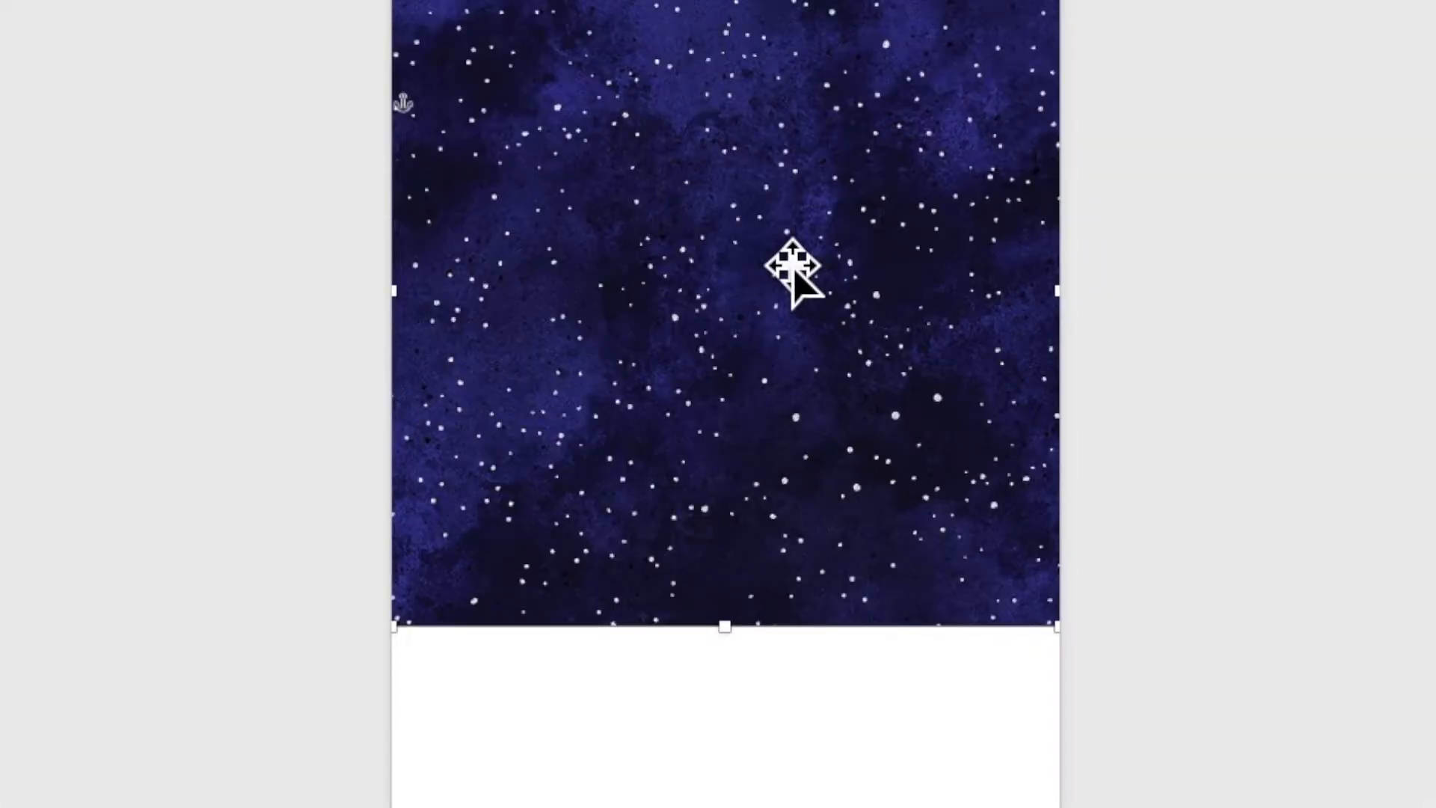
{"action": "right_click", "coordinate": [790, 273]}
- Paste a copy of the starry picture, flip it vertically and drag it down over the page bottom
{"action": "left_click", "coordinate": [795, 297]}
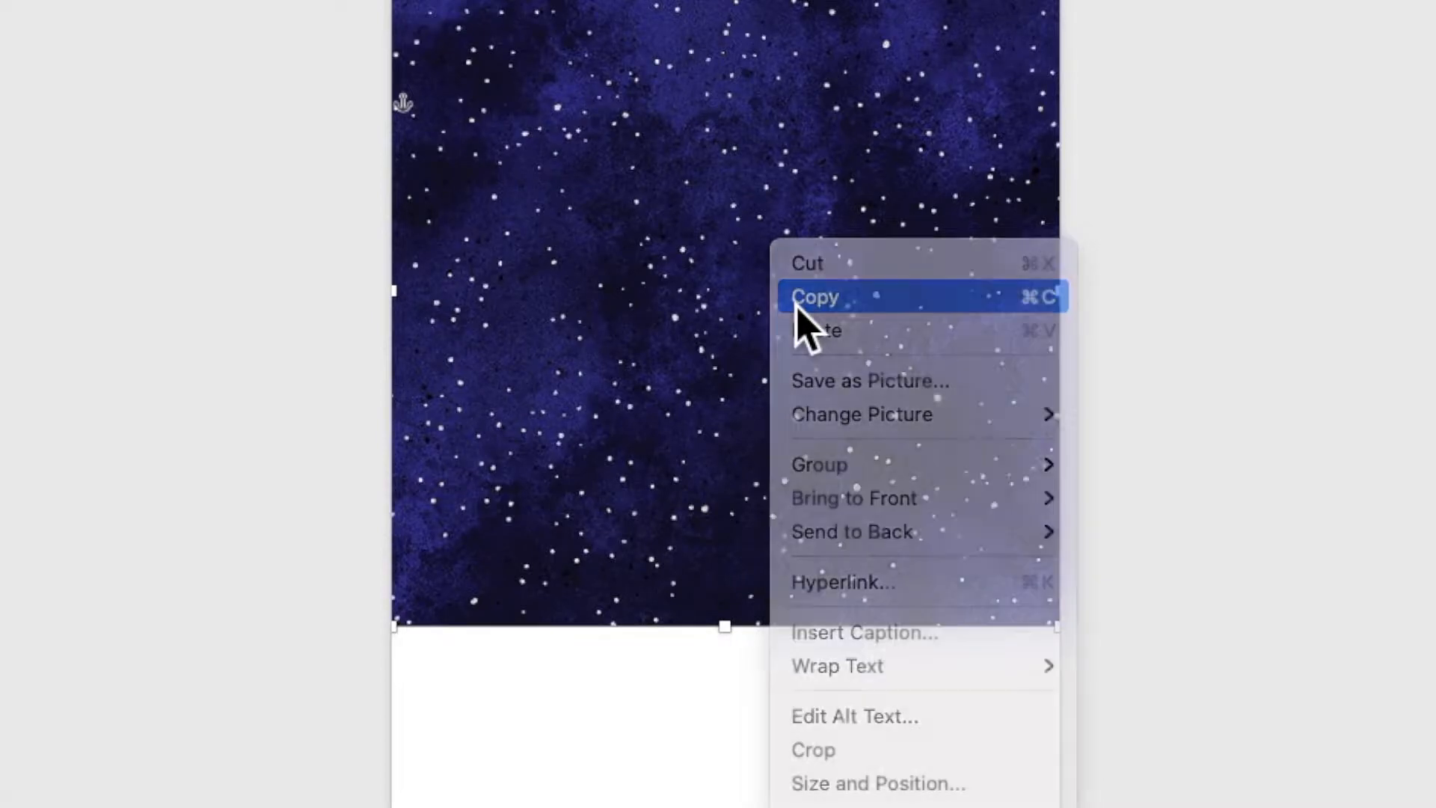
{"action": "right_click", "coordinate": [773, 274]}
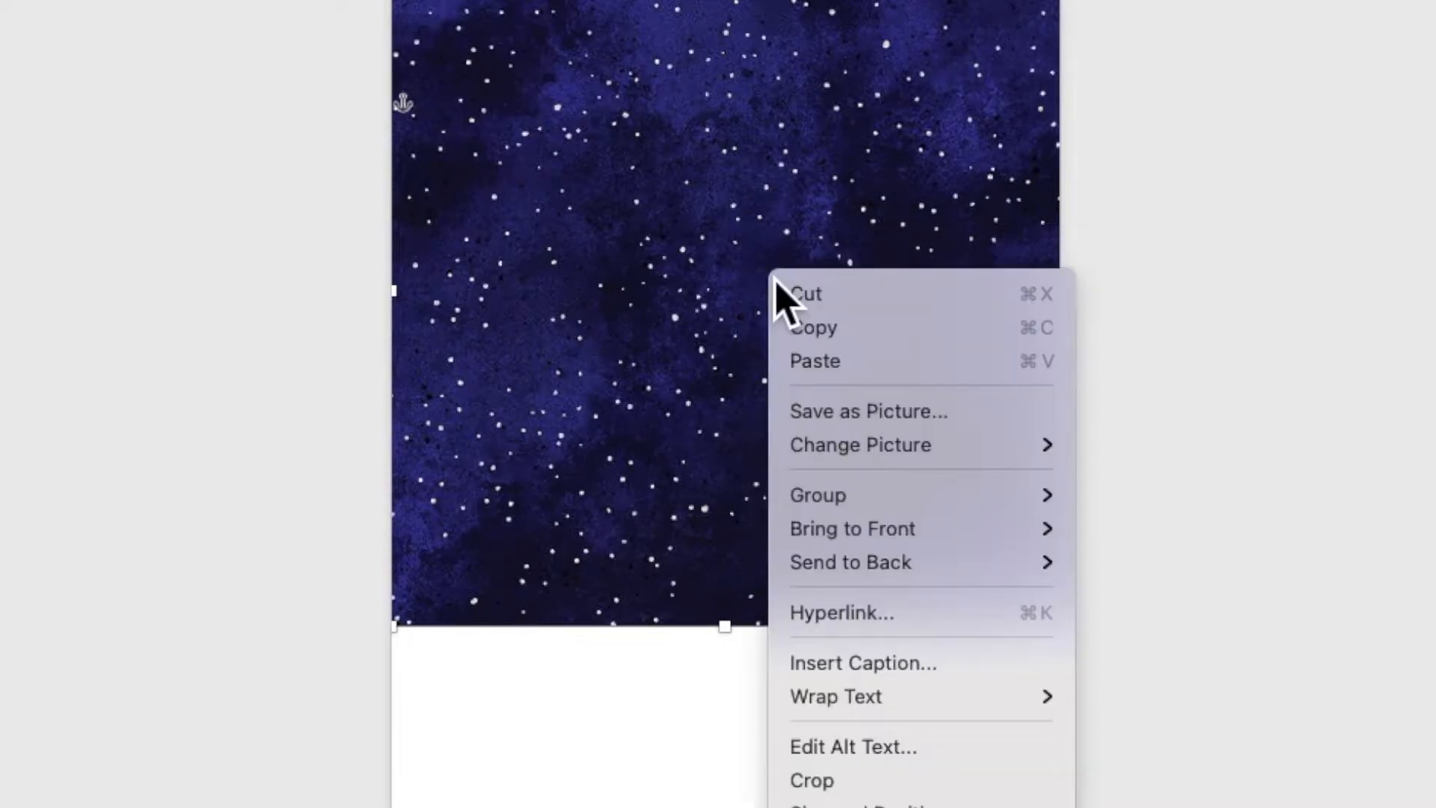
{"action": "left_click", "coordinate": [796, 360]}
{"action": "left_click_drag", "start_coordinate": [782, 213], "coordinate": [751, 470]}
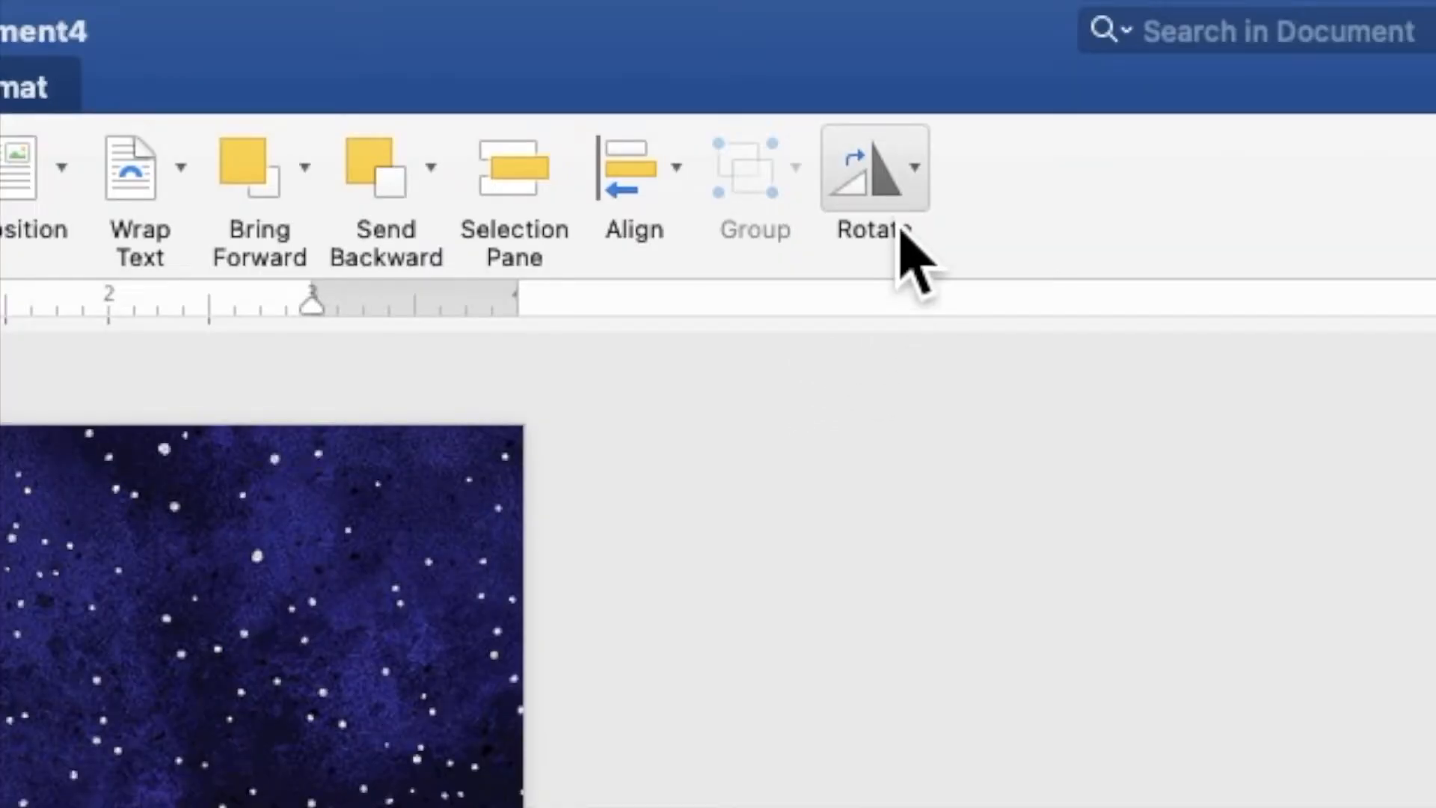
{"action": "left_click", "coordinate": [908, 225]}
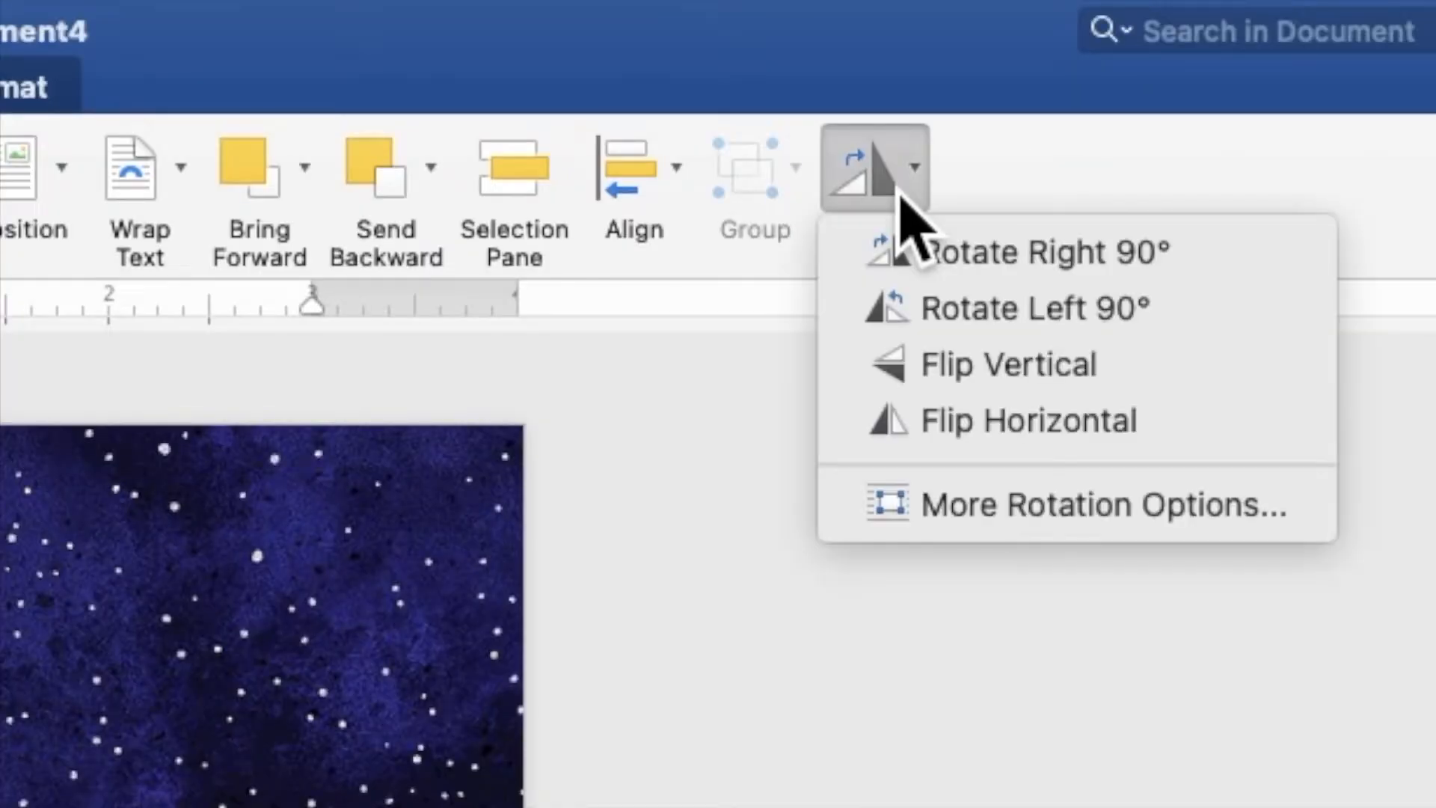
{"action": "left_click", "coordinate": [927, 377]}
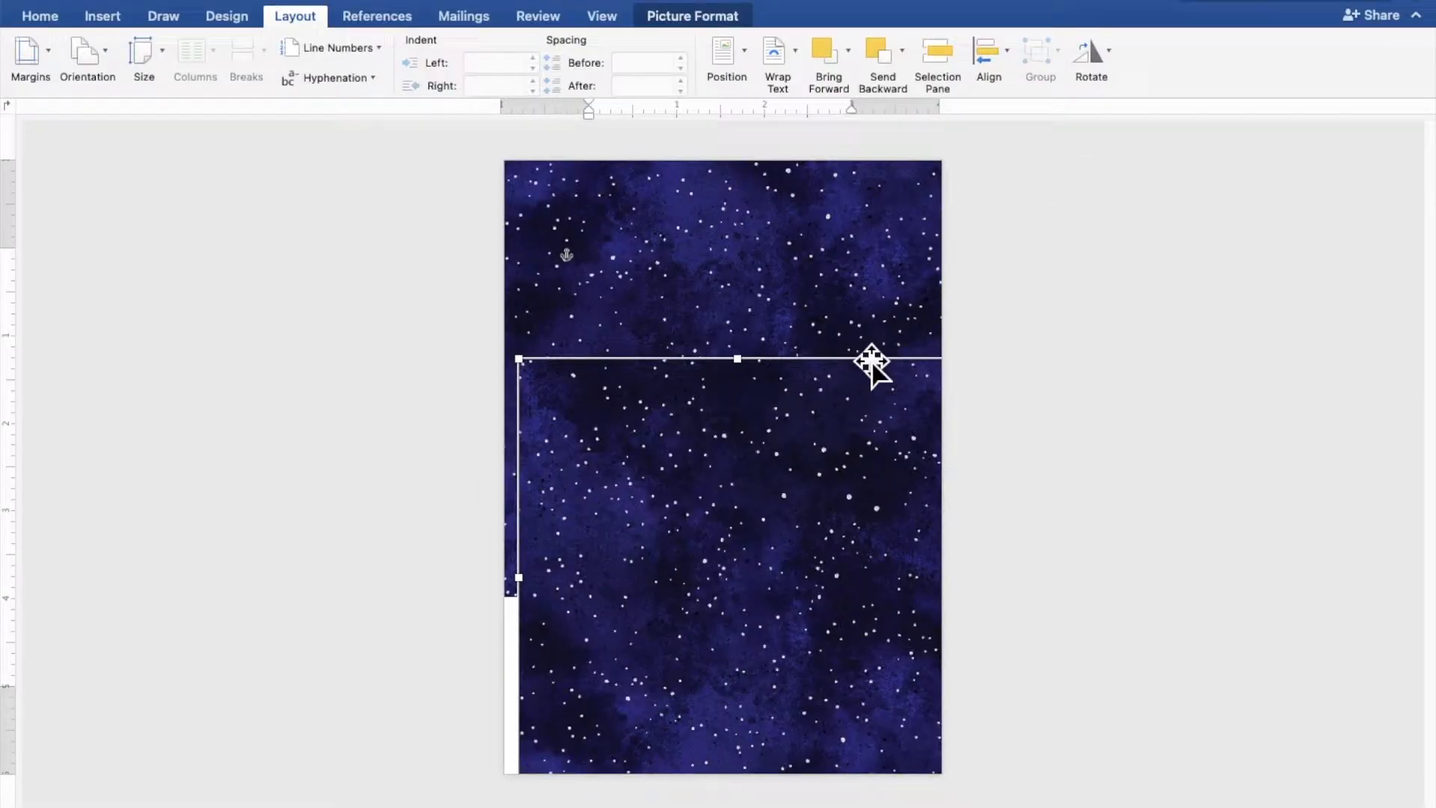
{"action": "left_click_drag", "start_coordinate": [849, 400], "coordinate": [836, 632]}
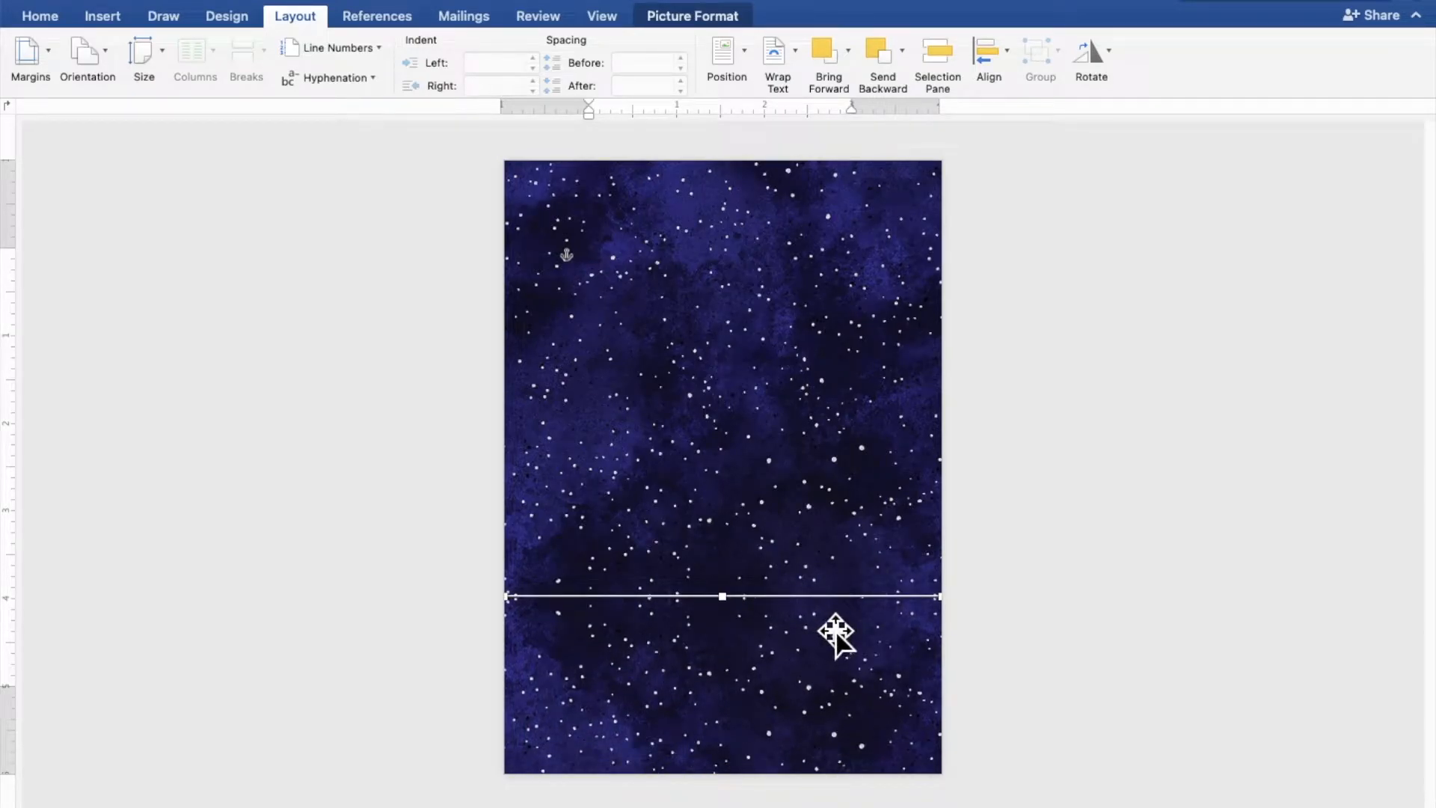
{"action": "left_click", "coordinate": [1232, 609]}
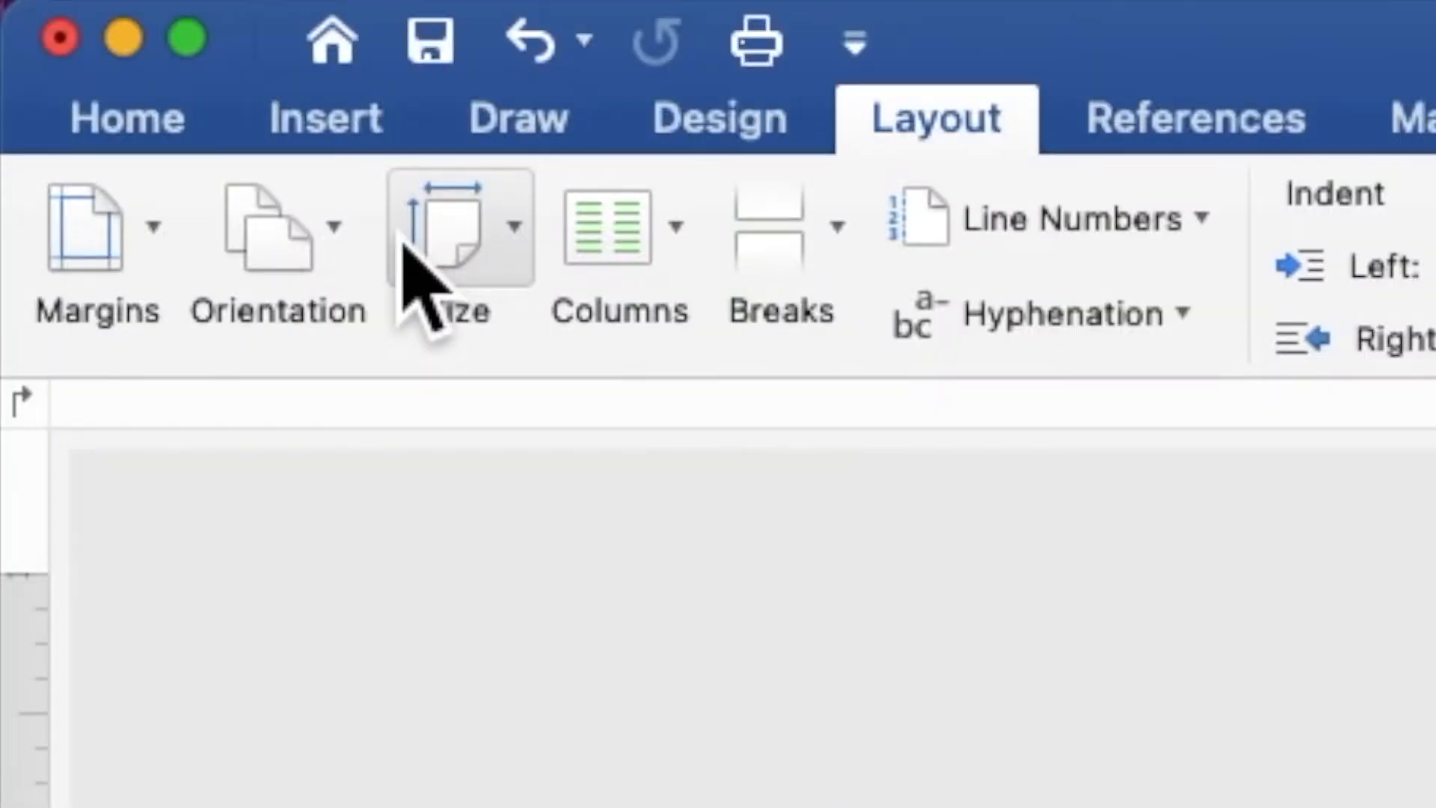
- Insert silver chandelier.png from the NAVY BLUE folder onto the starry page
{"action": "left_click", "coordinate": [335, 113]}
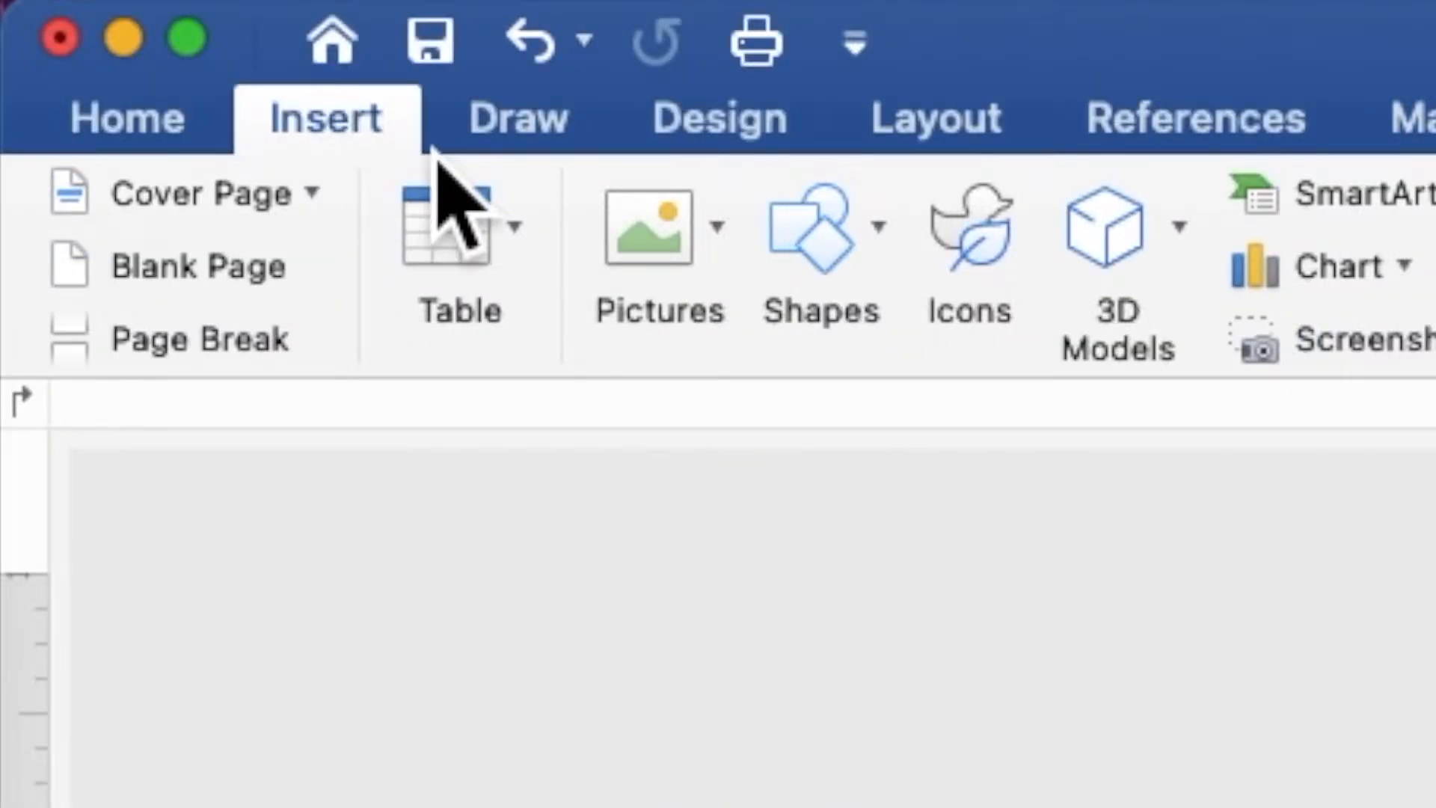
{"action": "left_click", "coordinate": [675, 243]}
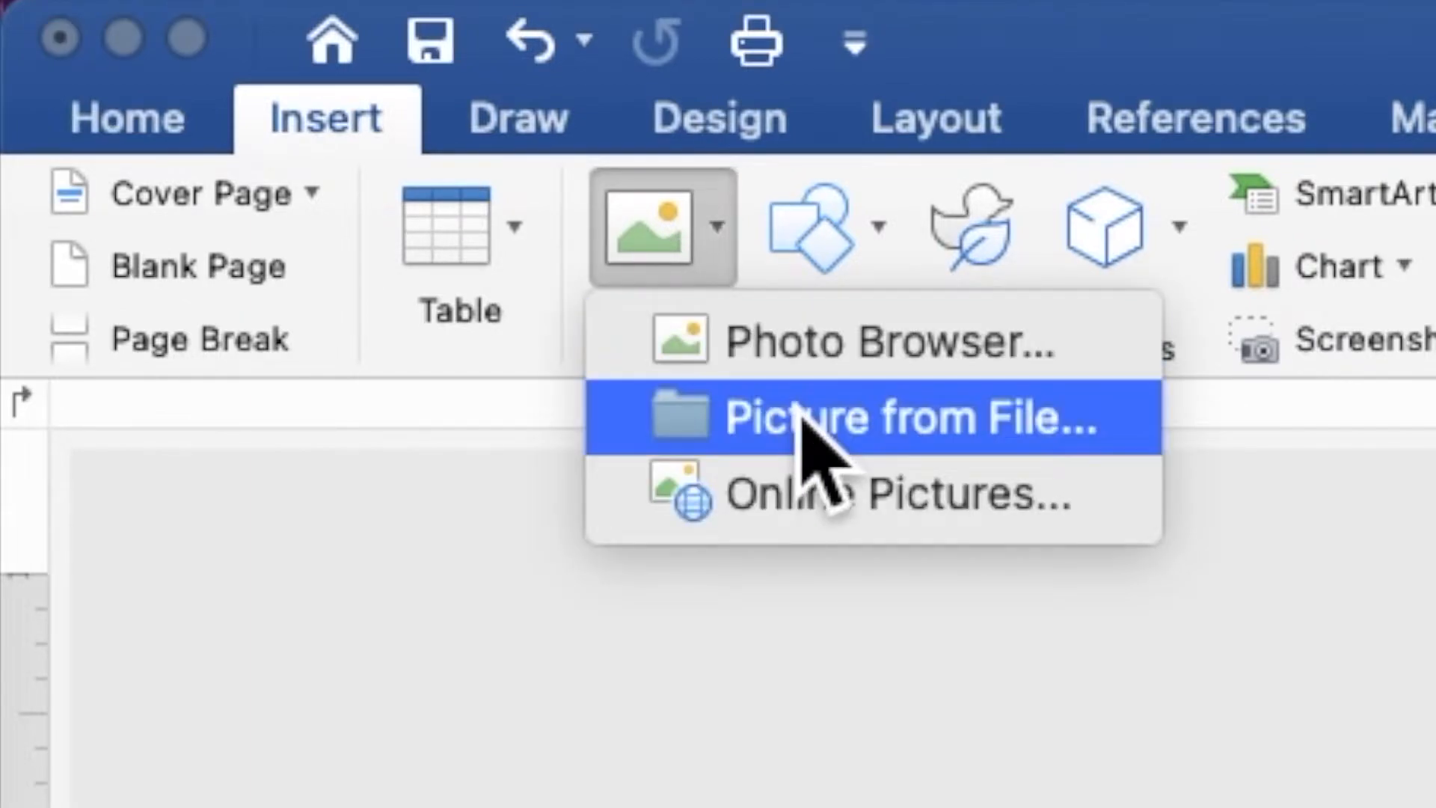
{"action": "left_click", "coordinate": [818, 442]}
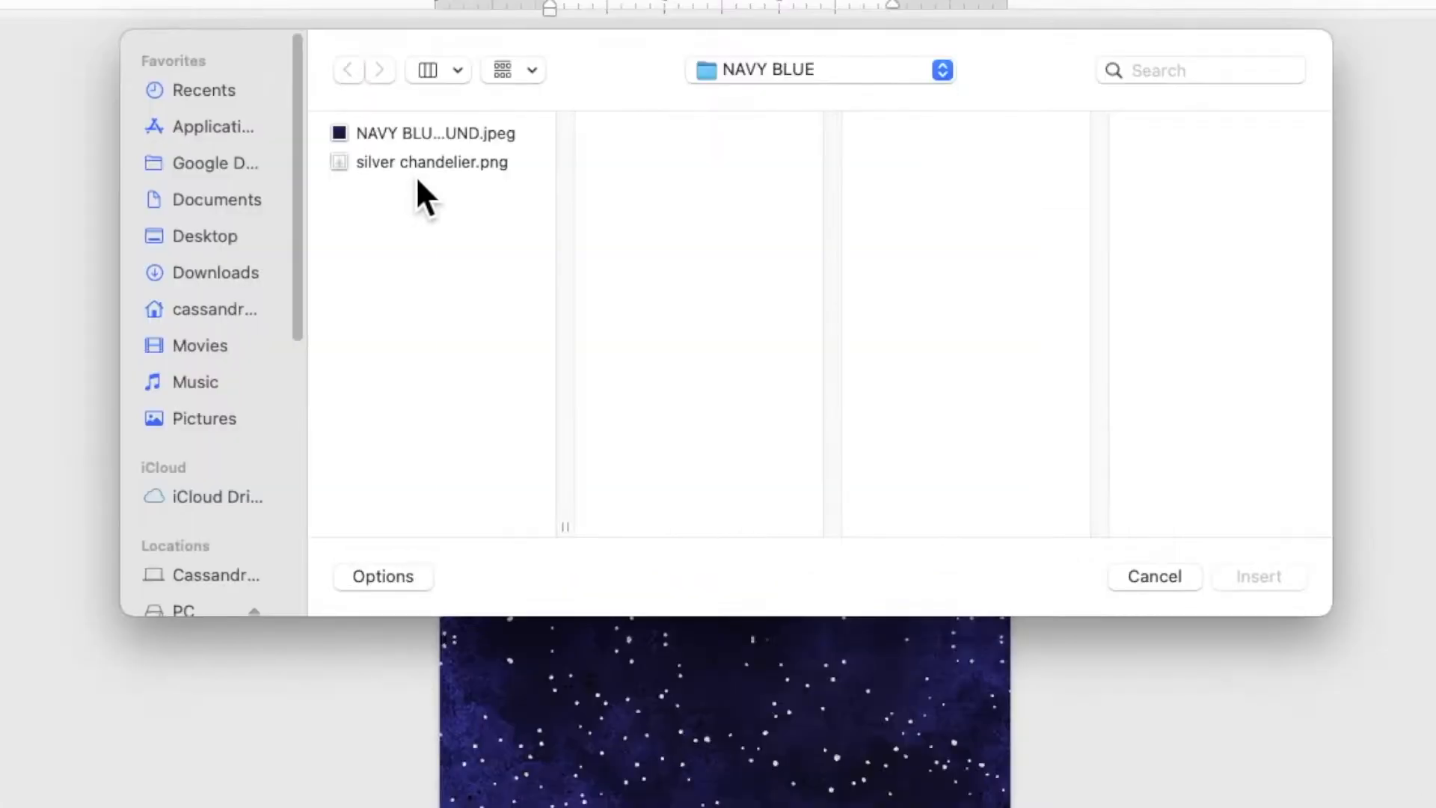
{"action": "left_click", "coordinate": [486, 234]}
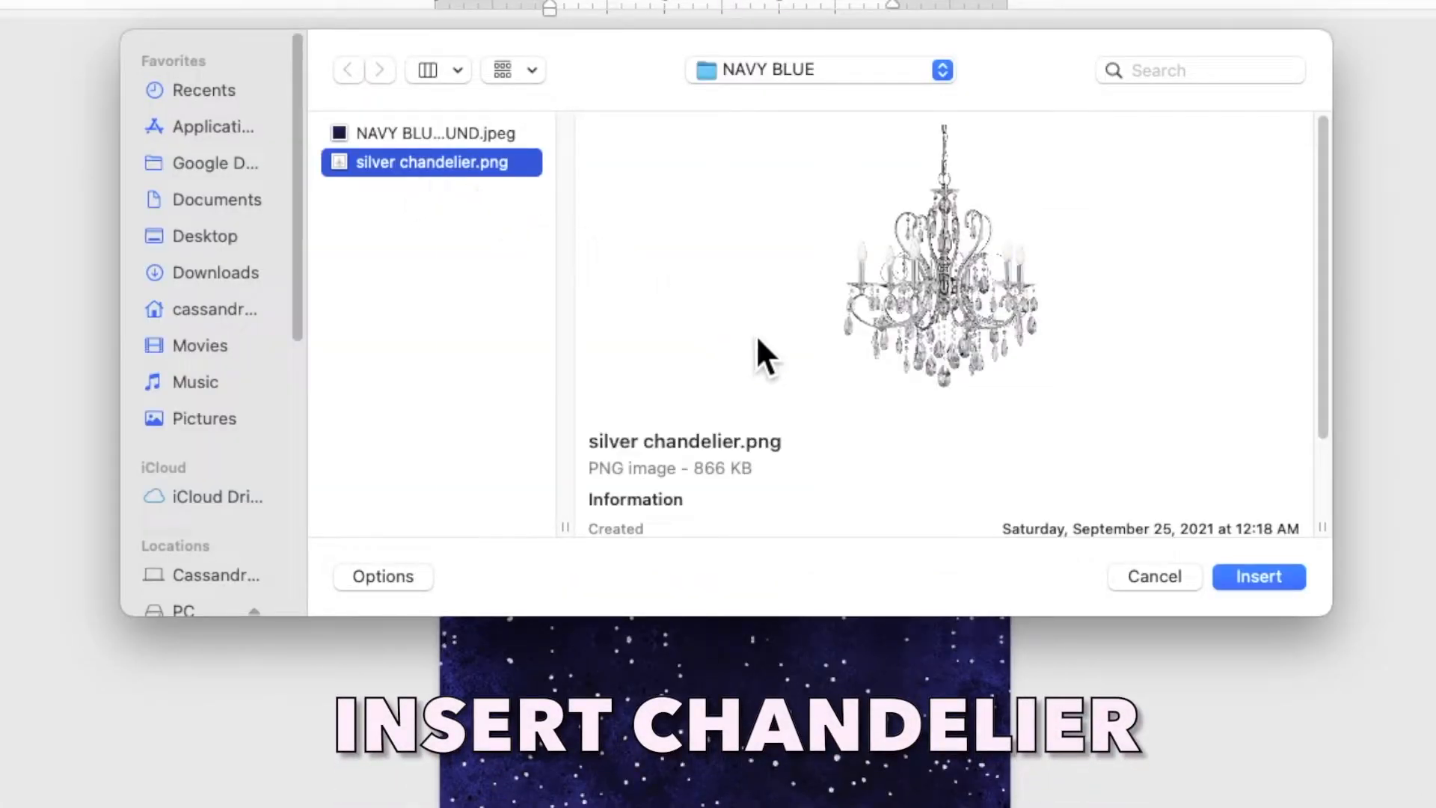
{"action": "left_click", "coordinate": [1246, 578]}
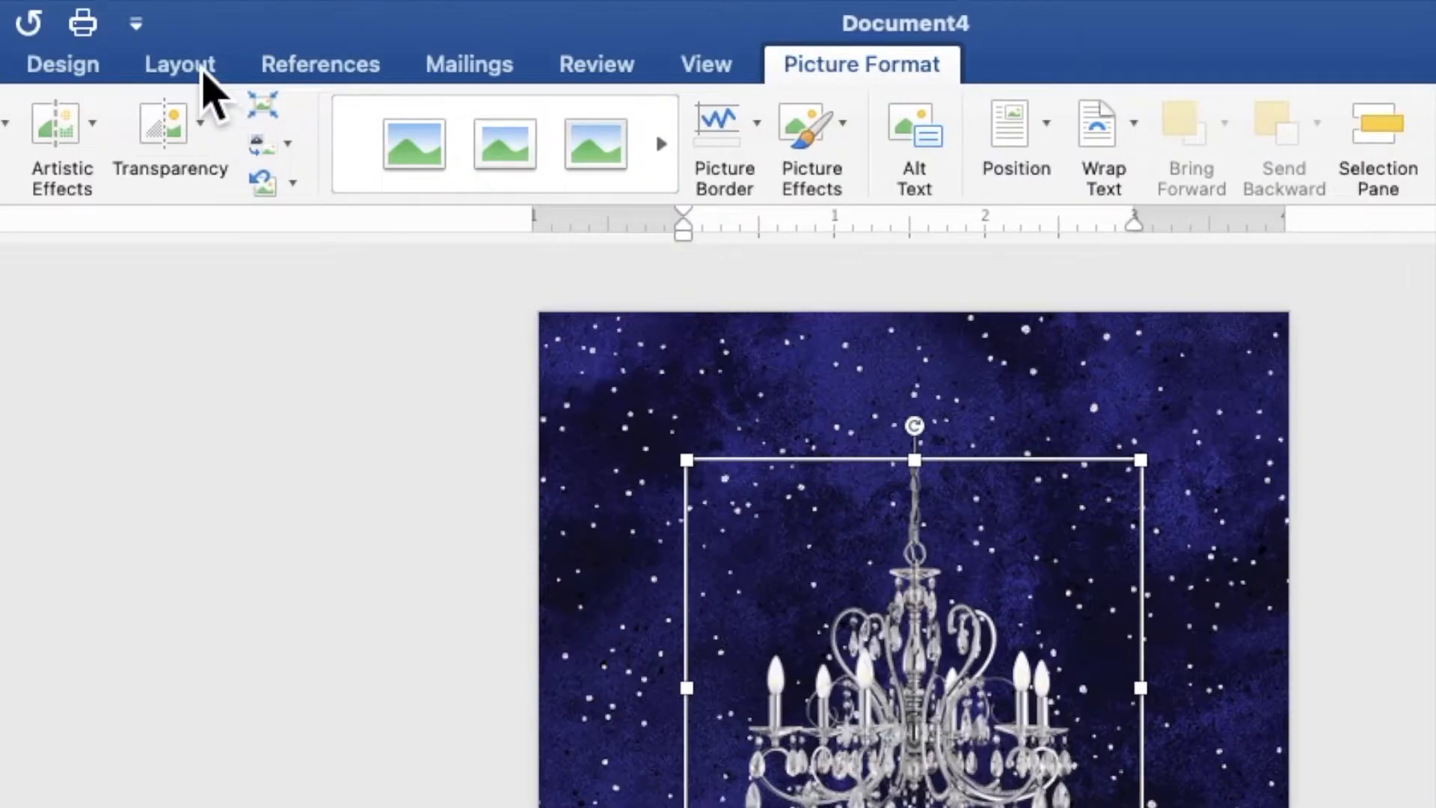
{"action": "left_click", "coordinate": [306, 19]}
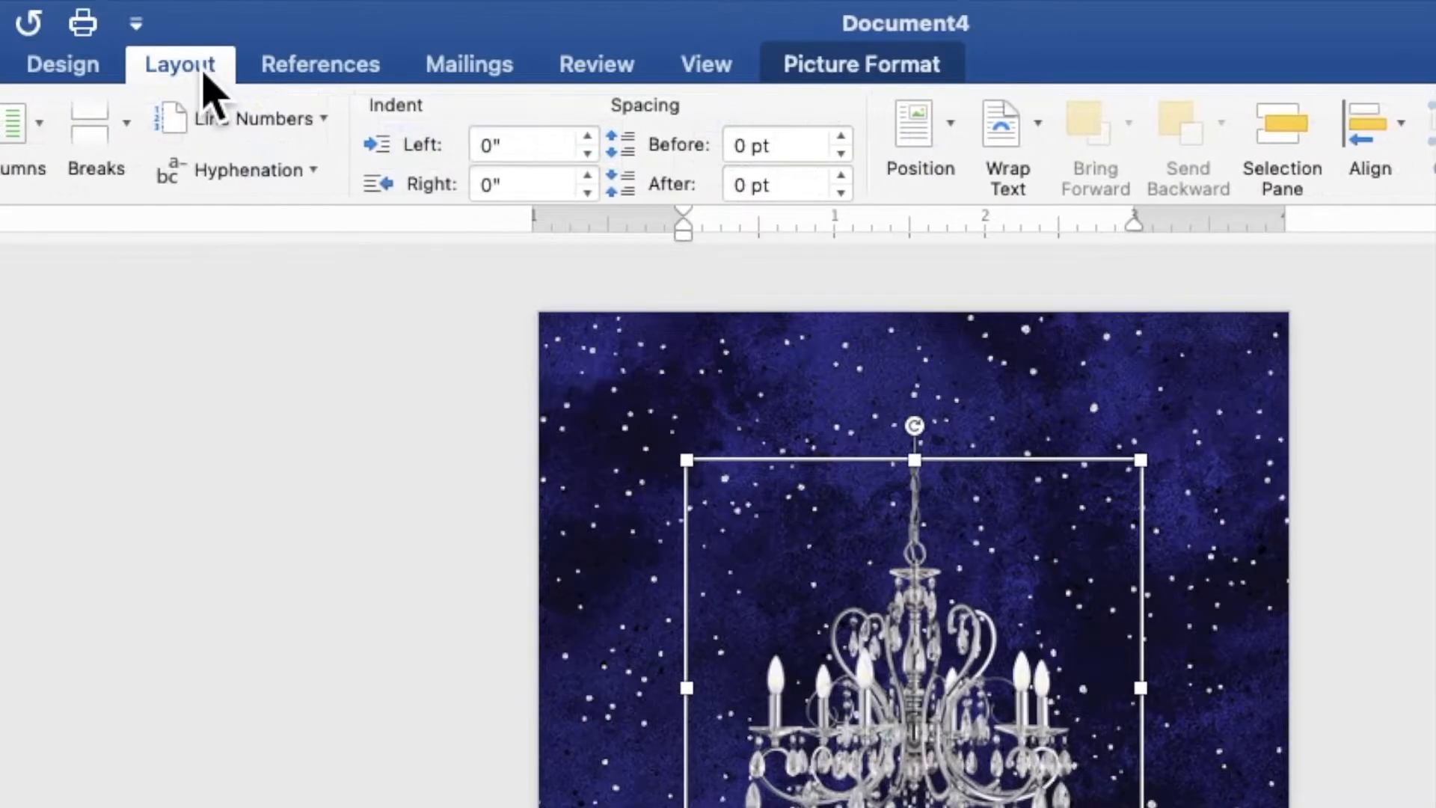
- Put the chandelier behind text, resize it to about 3.7 in and push it partly past the top-left corner
{"action": "left_click", "coordinate": [1018, 150]}
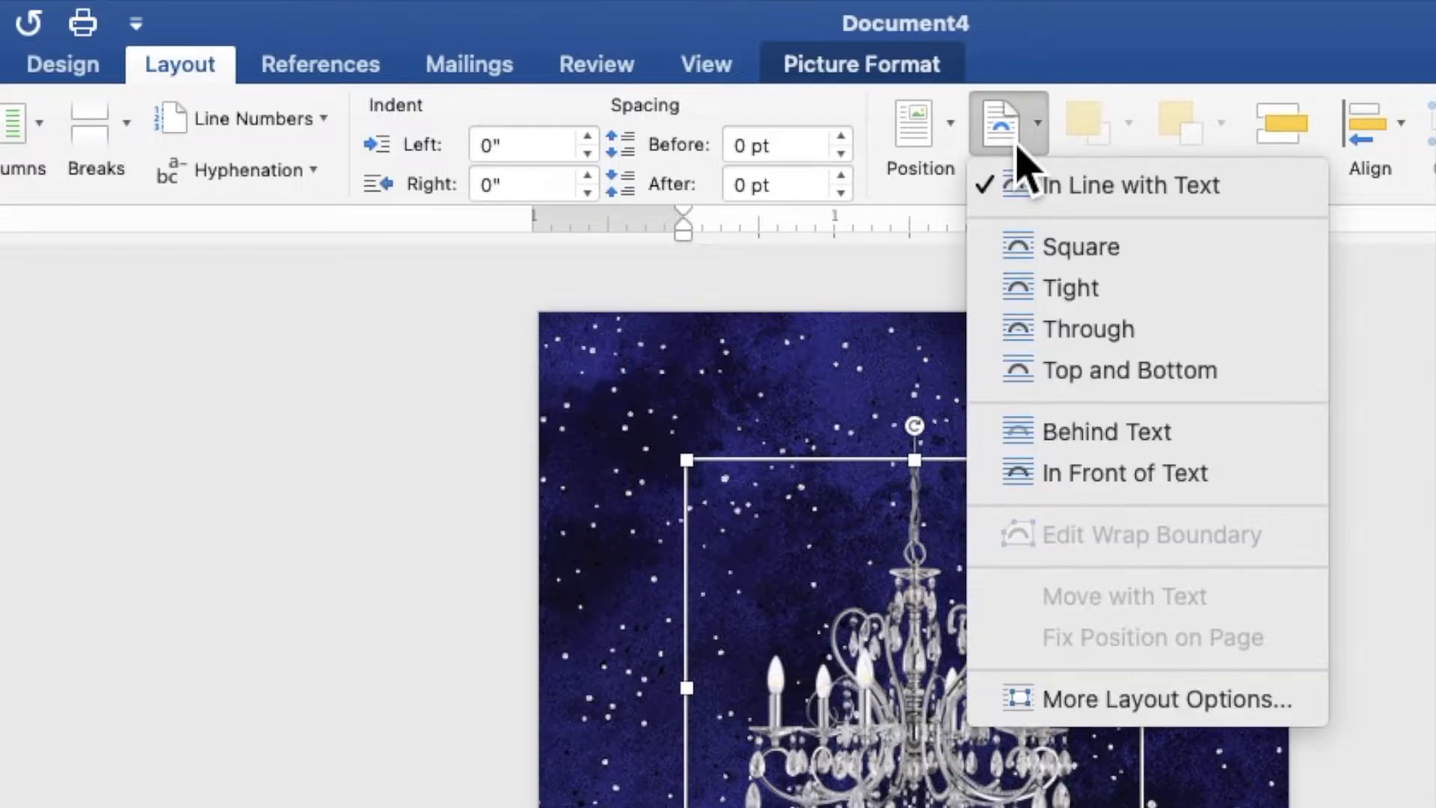
{"action": "left_click", "coordinate": [1086, 441]}
{"action": "left_click_drag", "start_coordinate": [959, 581], "coordinate": [840, 537]}
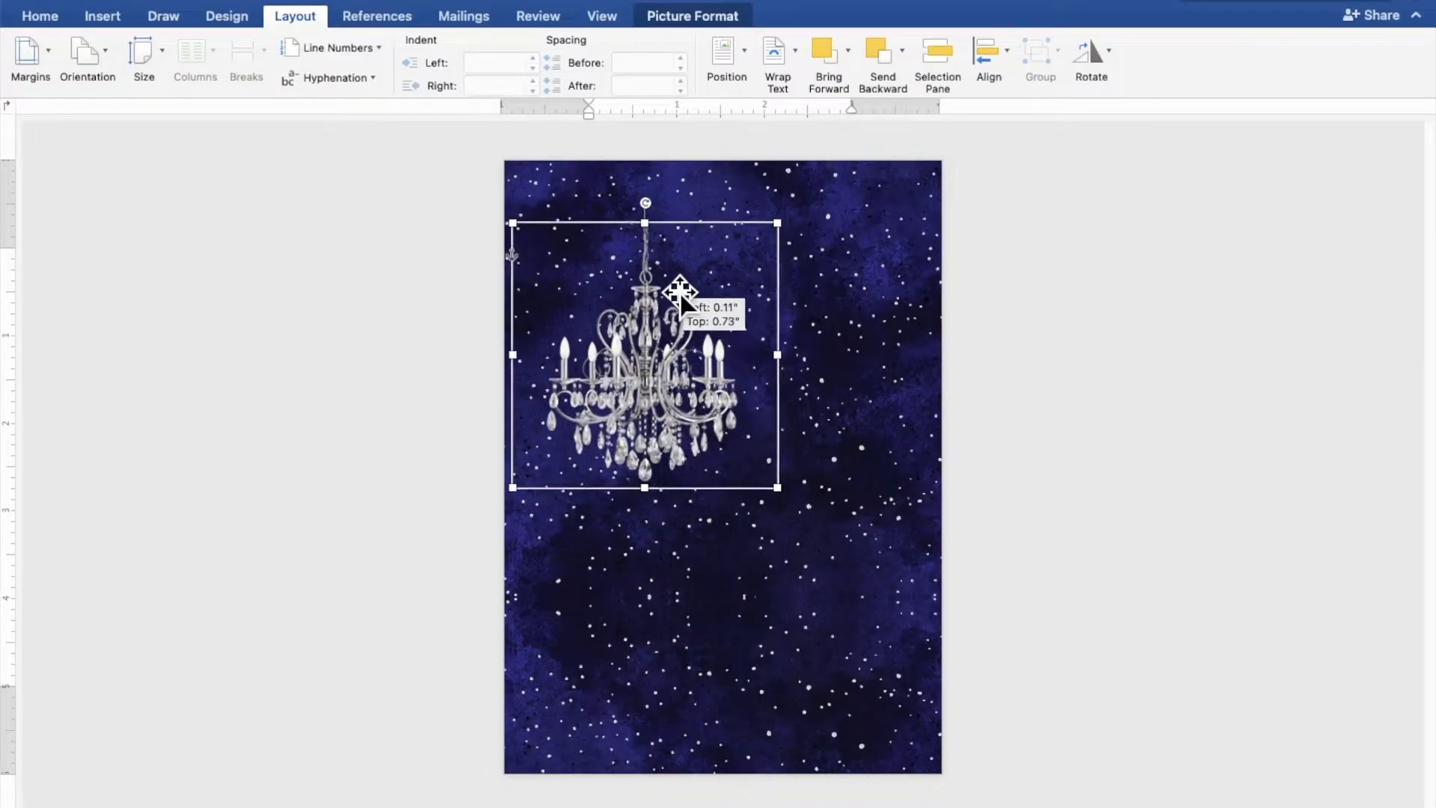
{"action": "left_click_drag", "start_coordinate": [680, 294], "coordinate": [622, 227]}
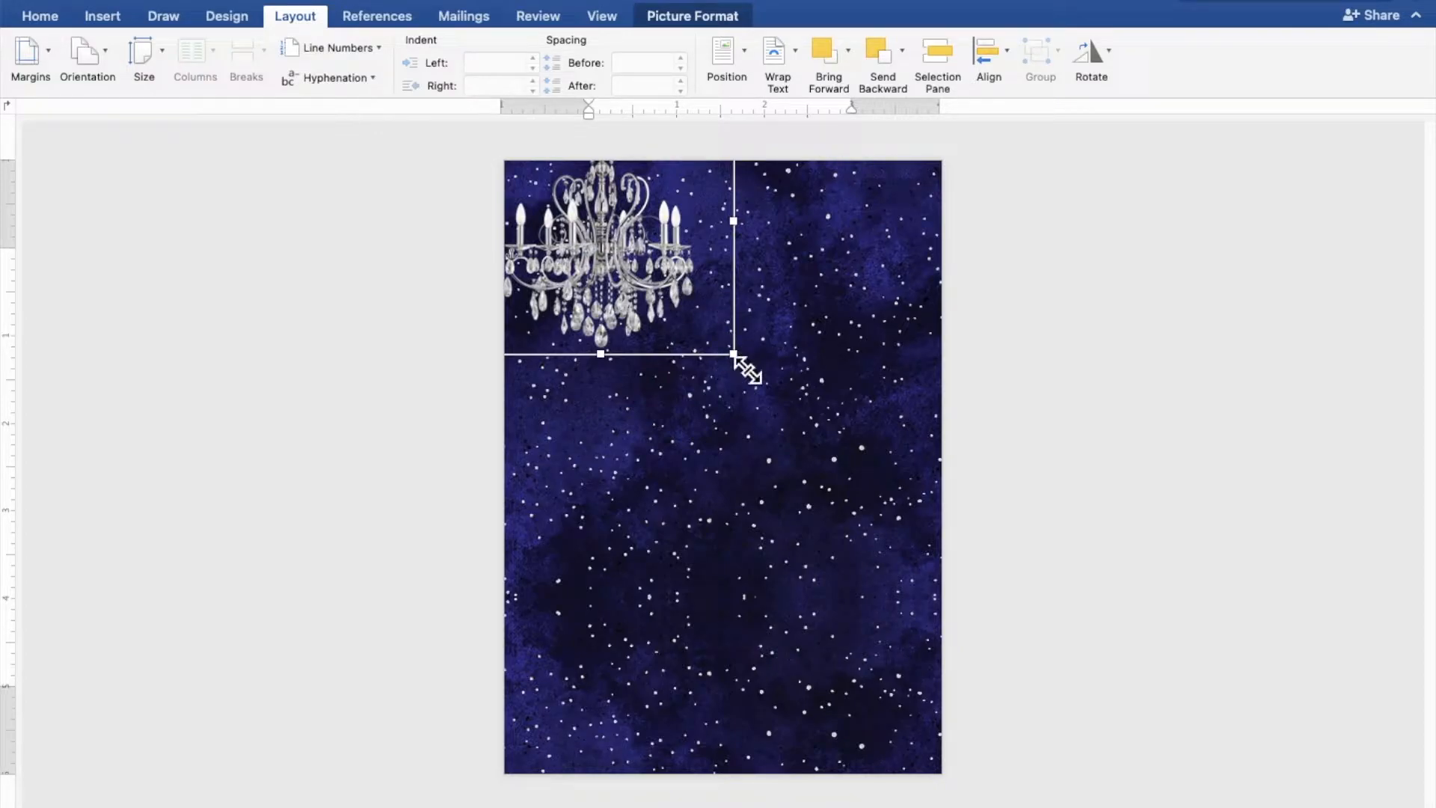
{"action": "left_click_drag", "start_coordinate": [747, 369], "coordinate": [791, 430]}
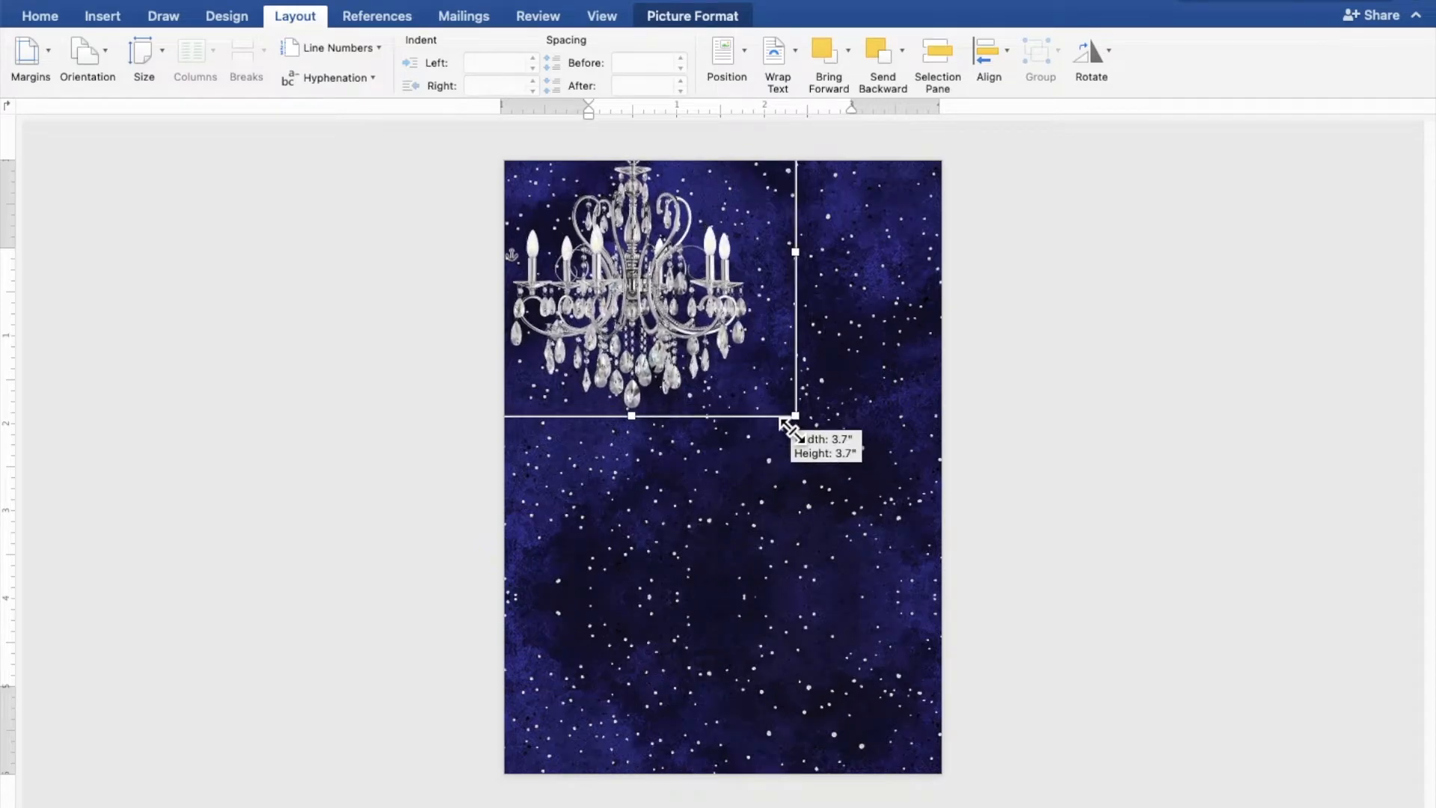
{"action": "left_click_drag", "start_coordinate": [671, 335], "coordinate": [666, 321]}
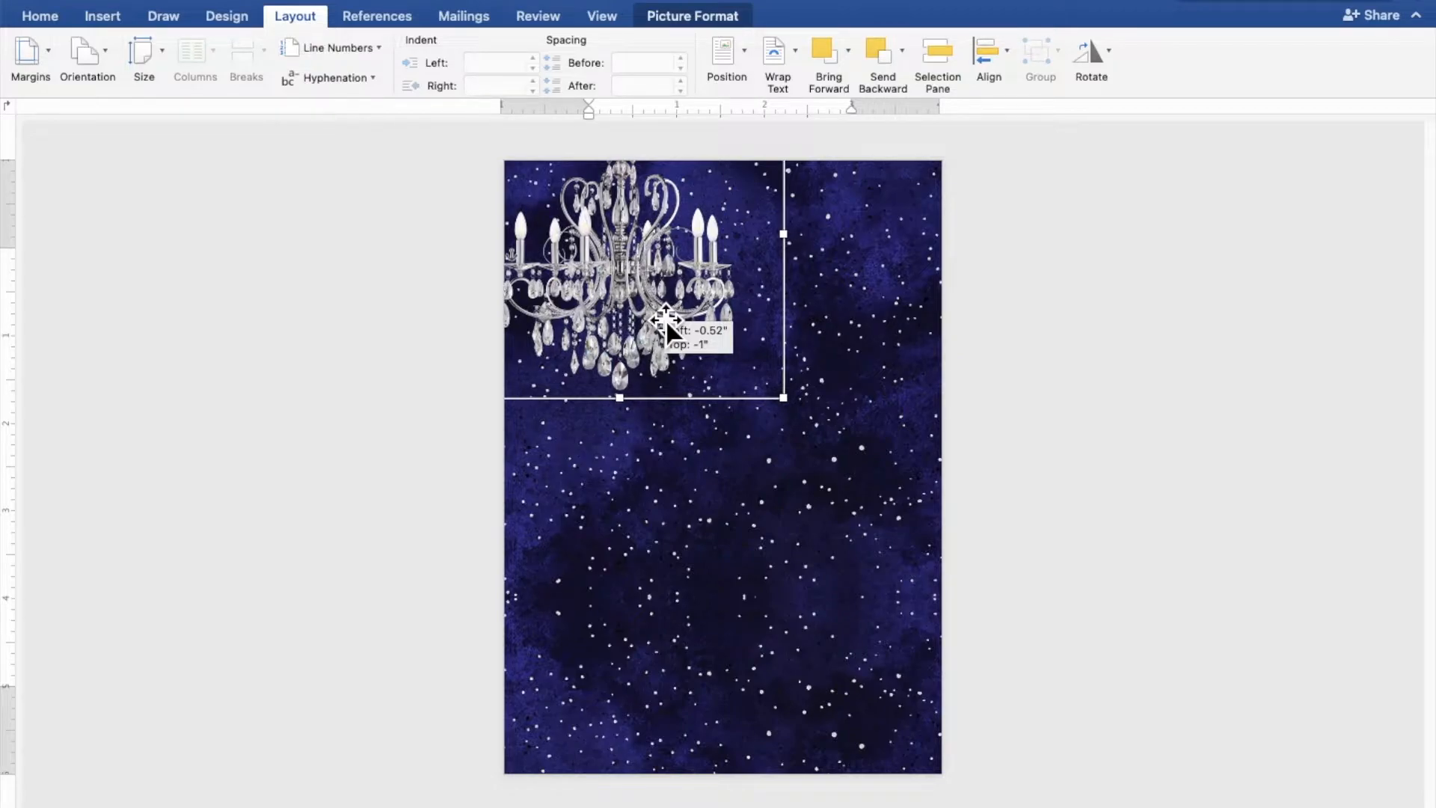
{"action": "left_click_drag", "start_coordinate": [666, 321], "coordinate": [666, 321]}
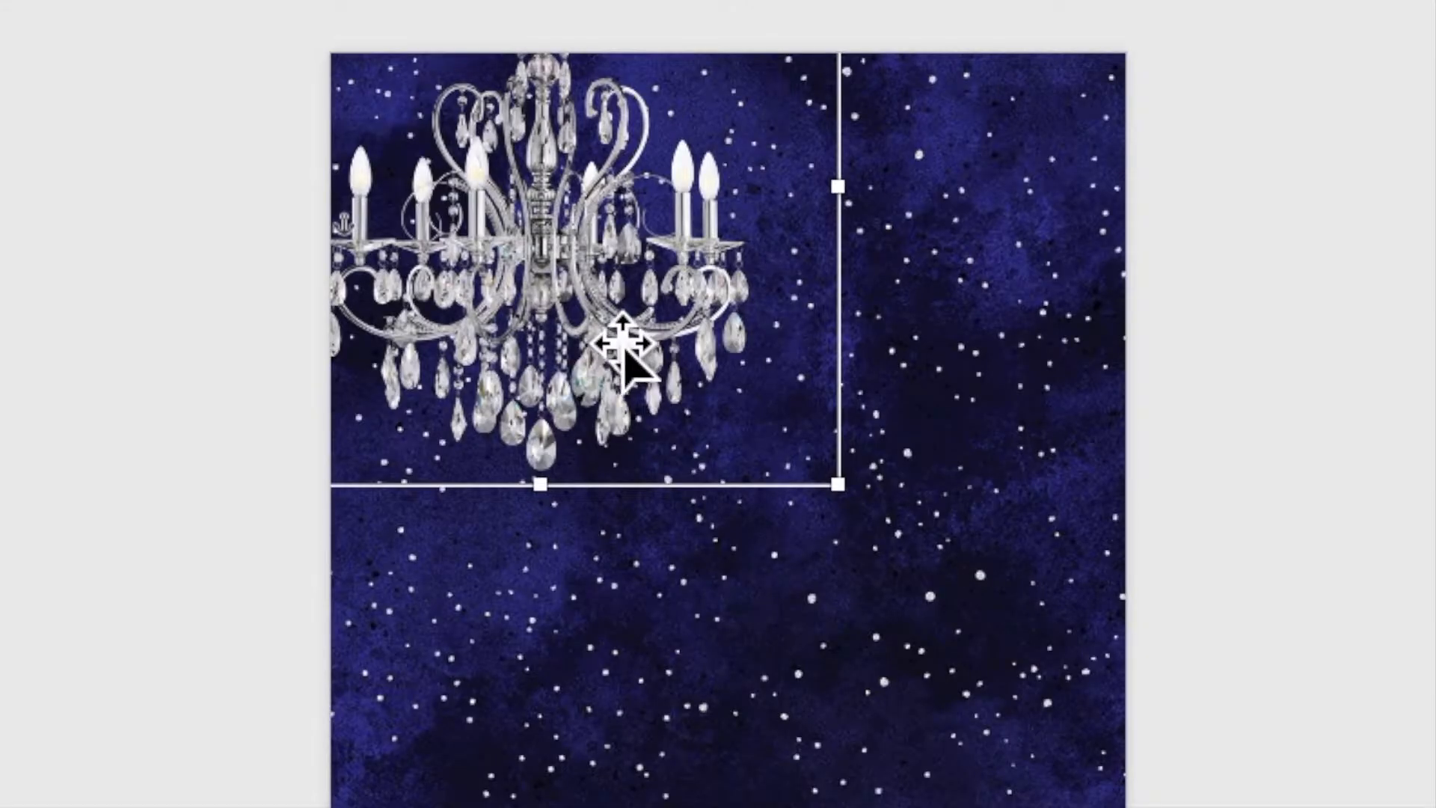
- Copy and paste the chandelier, flip the copy horizontally and place it at the top-right corner
{"action": "right_click", "coordinate": [653, 308]}
{"action": "left_click", "coordinate": [631, 379]}
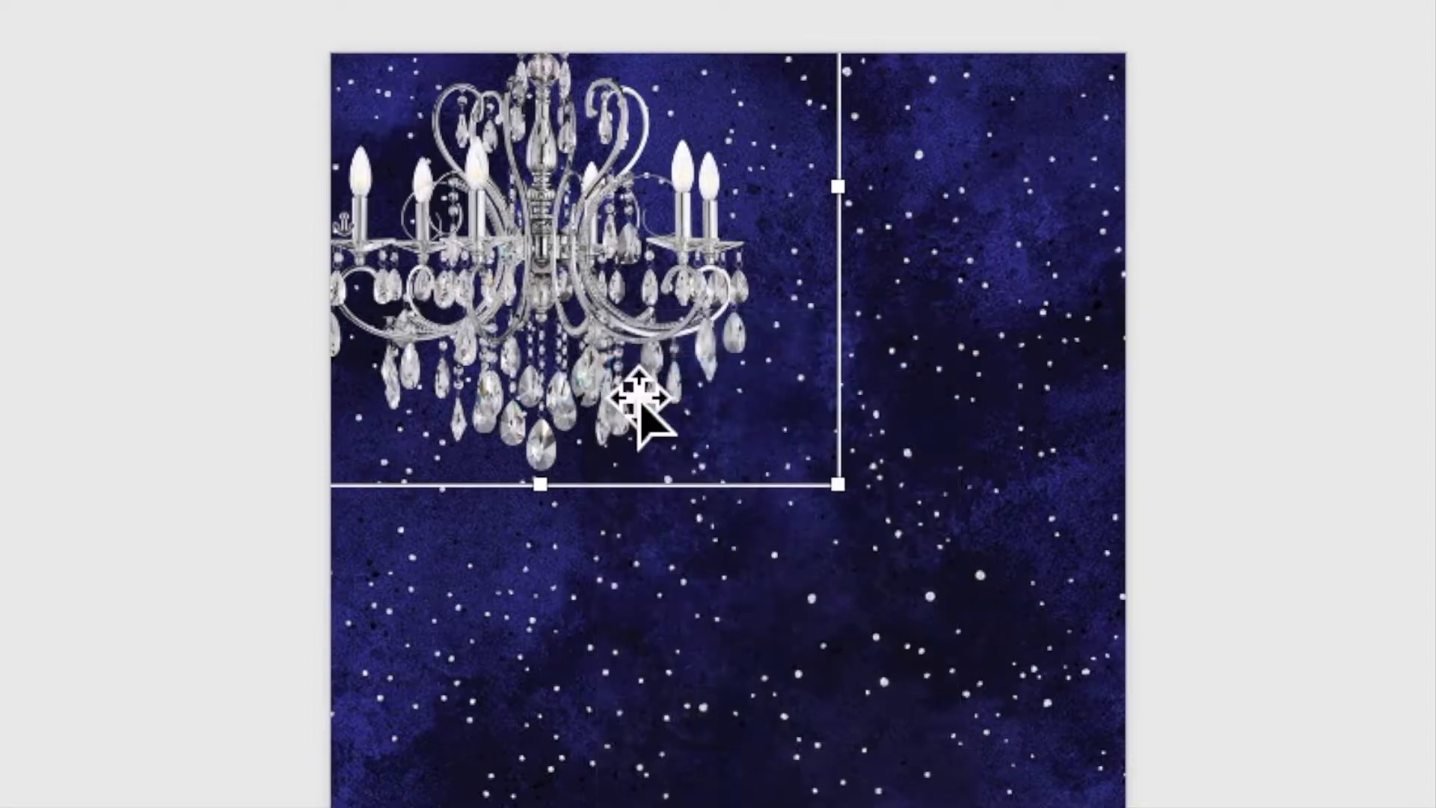
{"action": "right_click", "coordinate": [585, 301]}
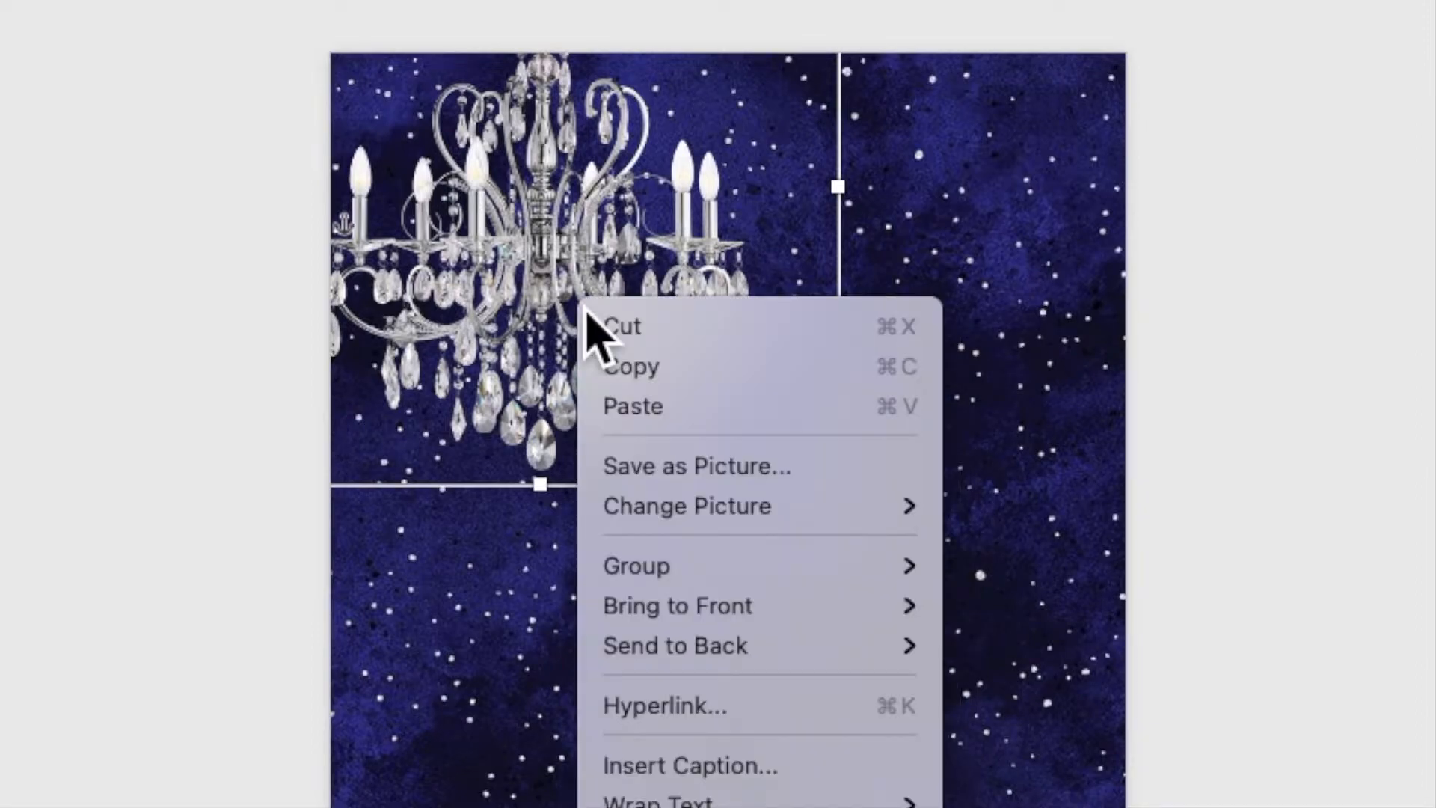
{"action": "left_click", "coordinate": [632, 408]}
{"action": "left_click_drag", "start_coordinate": [597, 343], "coordinate": [787, 537]}
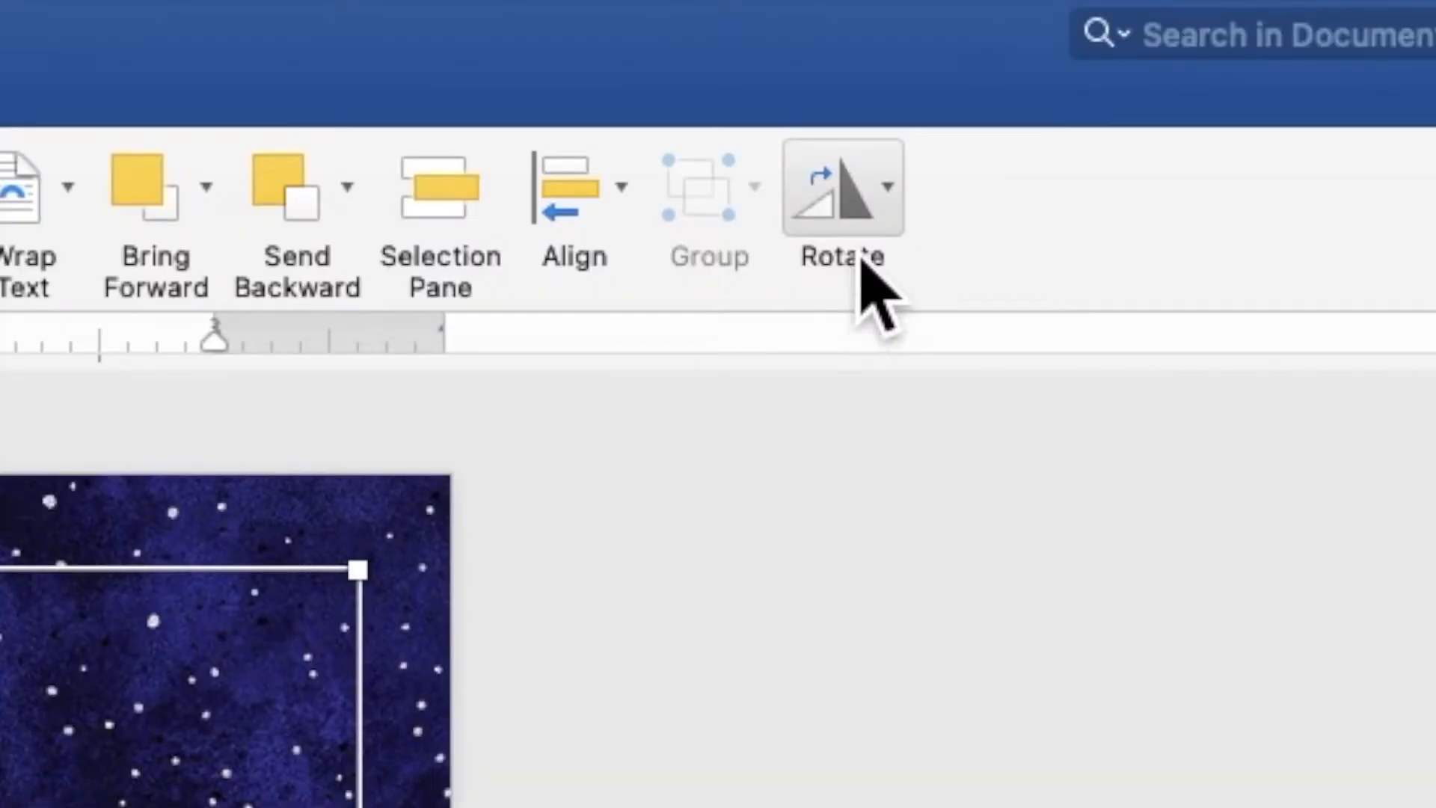
{"action": "left_click", "coordinate": [1101, 65]}
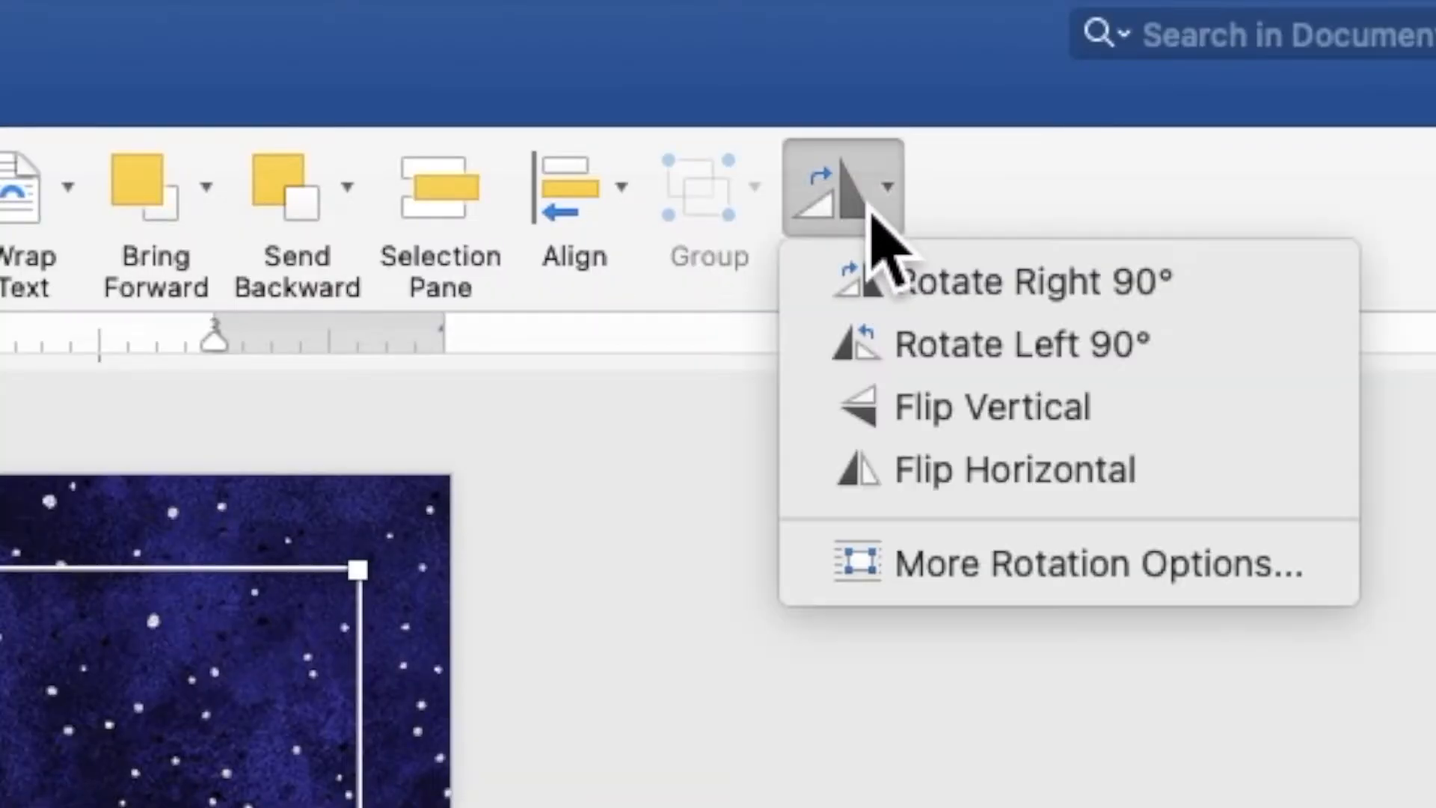
{"action": "left_click", "coordinate": [909, 482]}
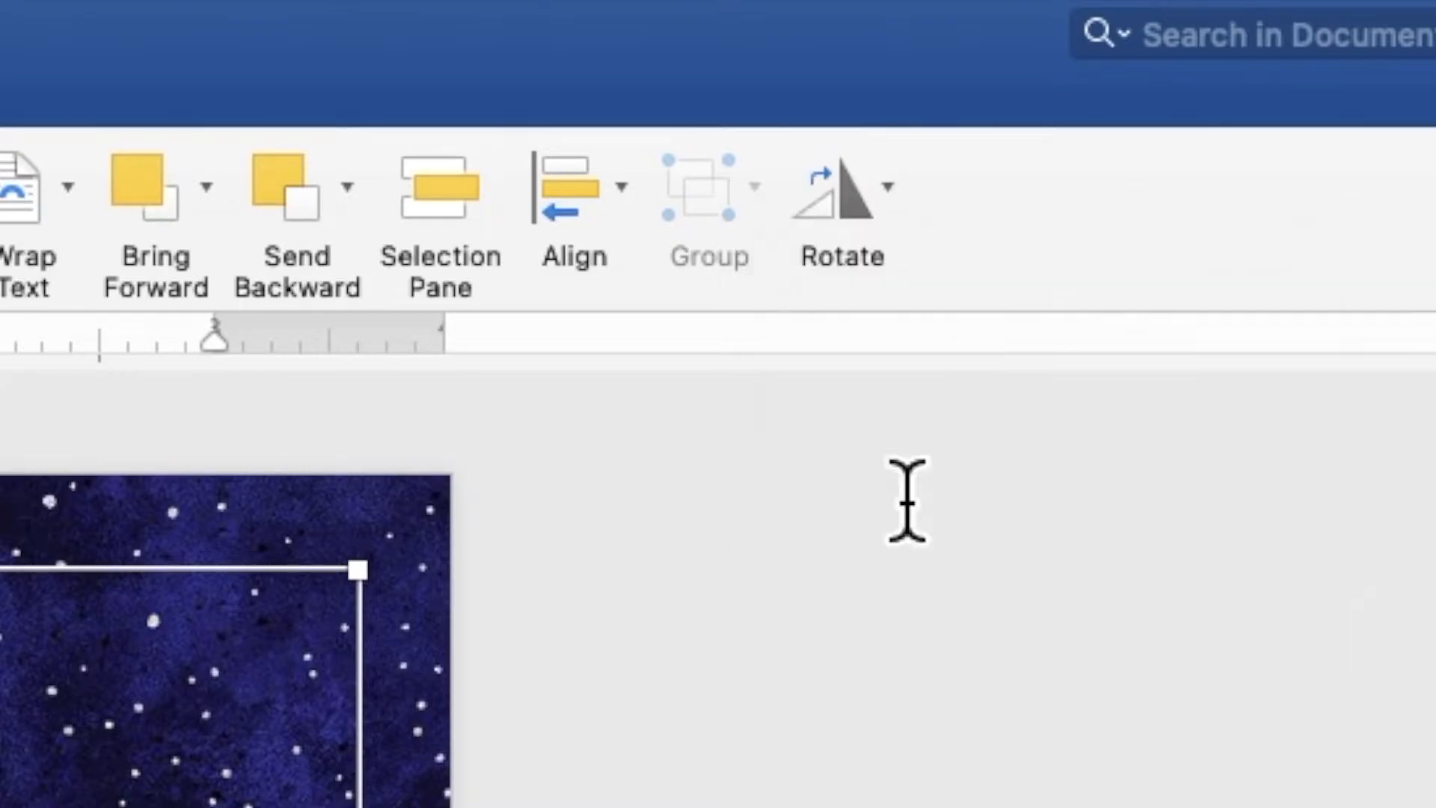
{"action": "left_click_drag", "start_coordinate": [739, 410], "coordinate": [826, 278]}
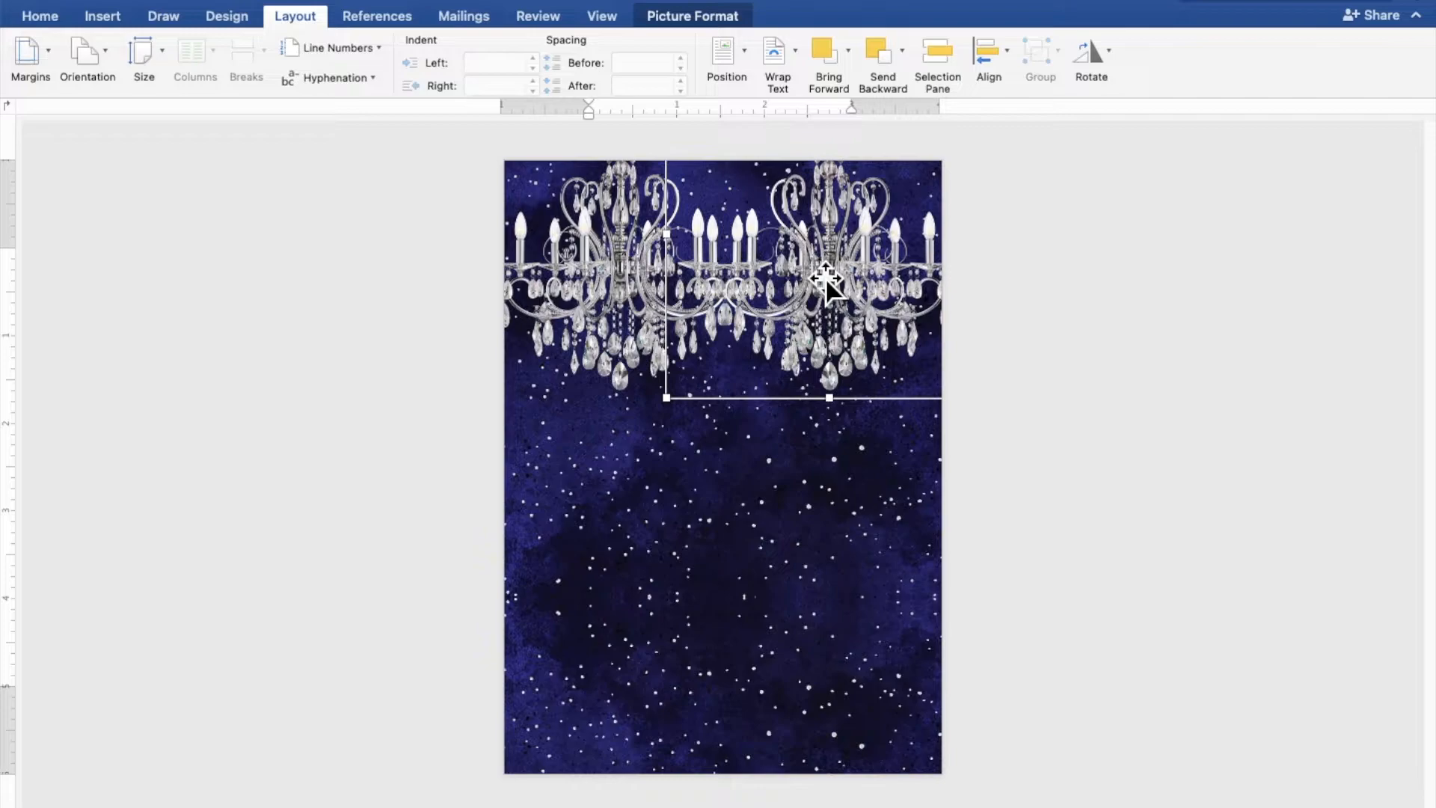
{"action": "left_click", "coordinate": [1186, 372]}
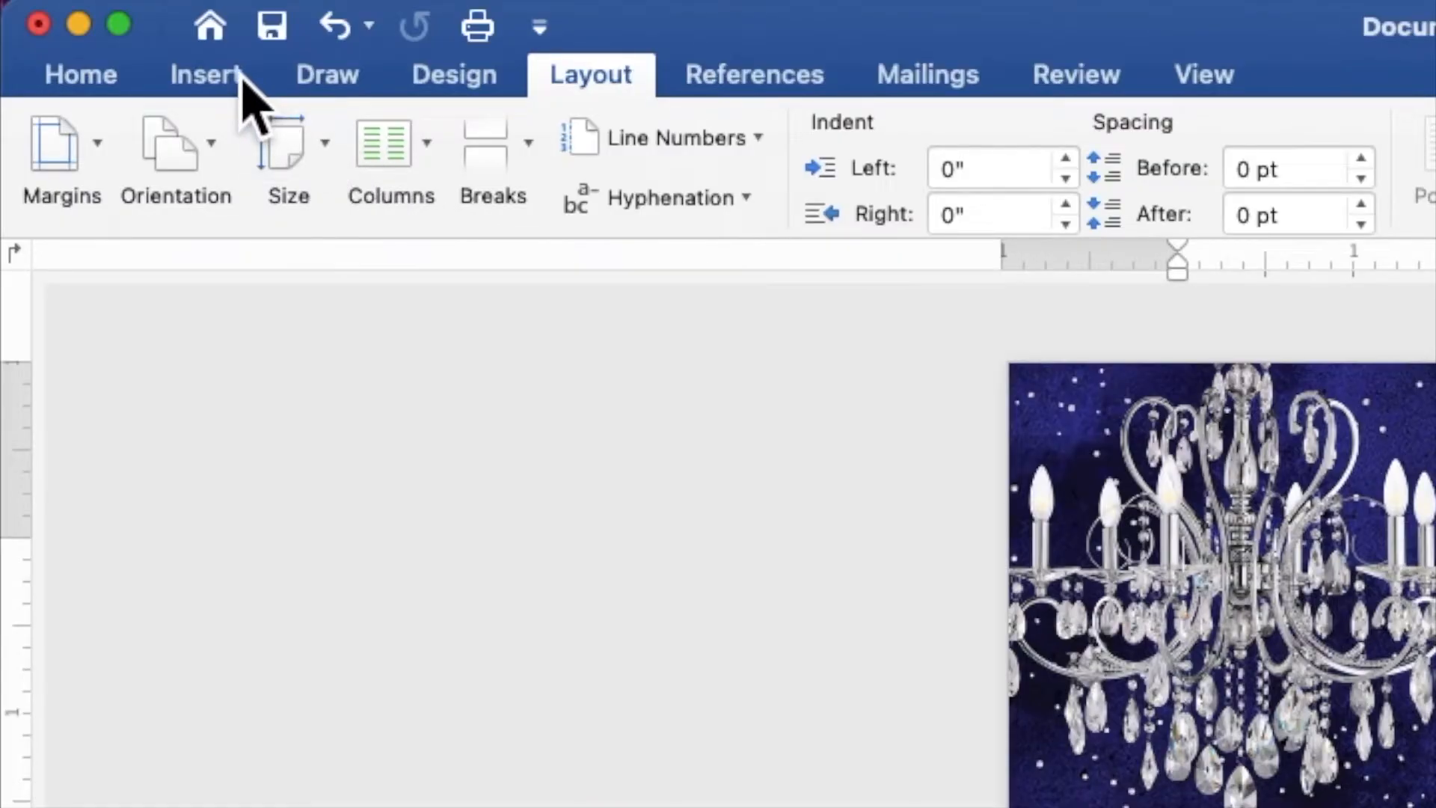
- Draw a pentagon shape below the chandeliers
{"action": "left_click", "coordinate": [242, 77]}
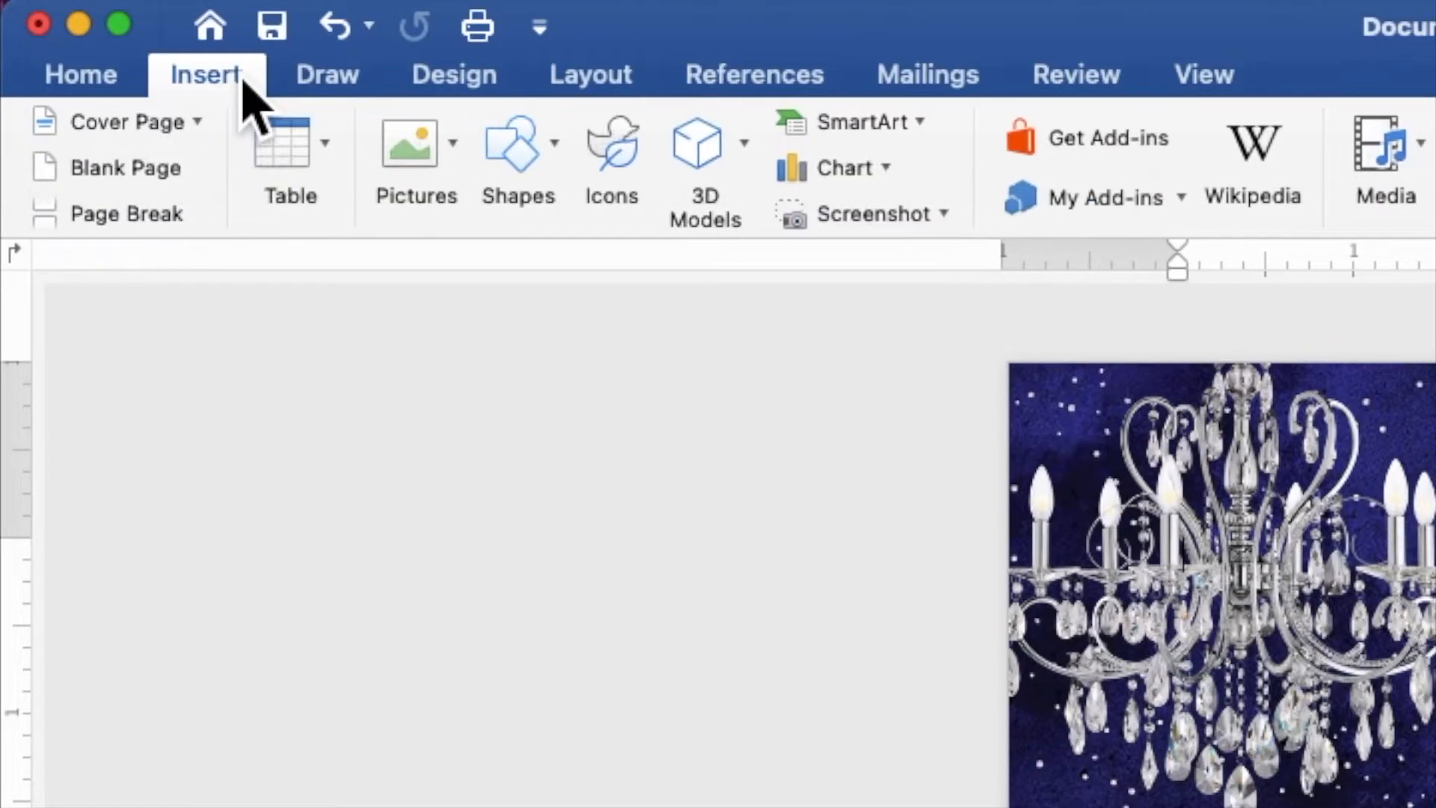
{"action": "left_click", "coordinate": [524, 160]}
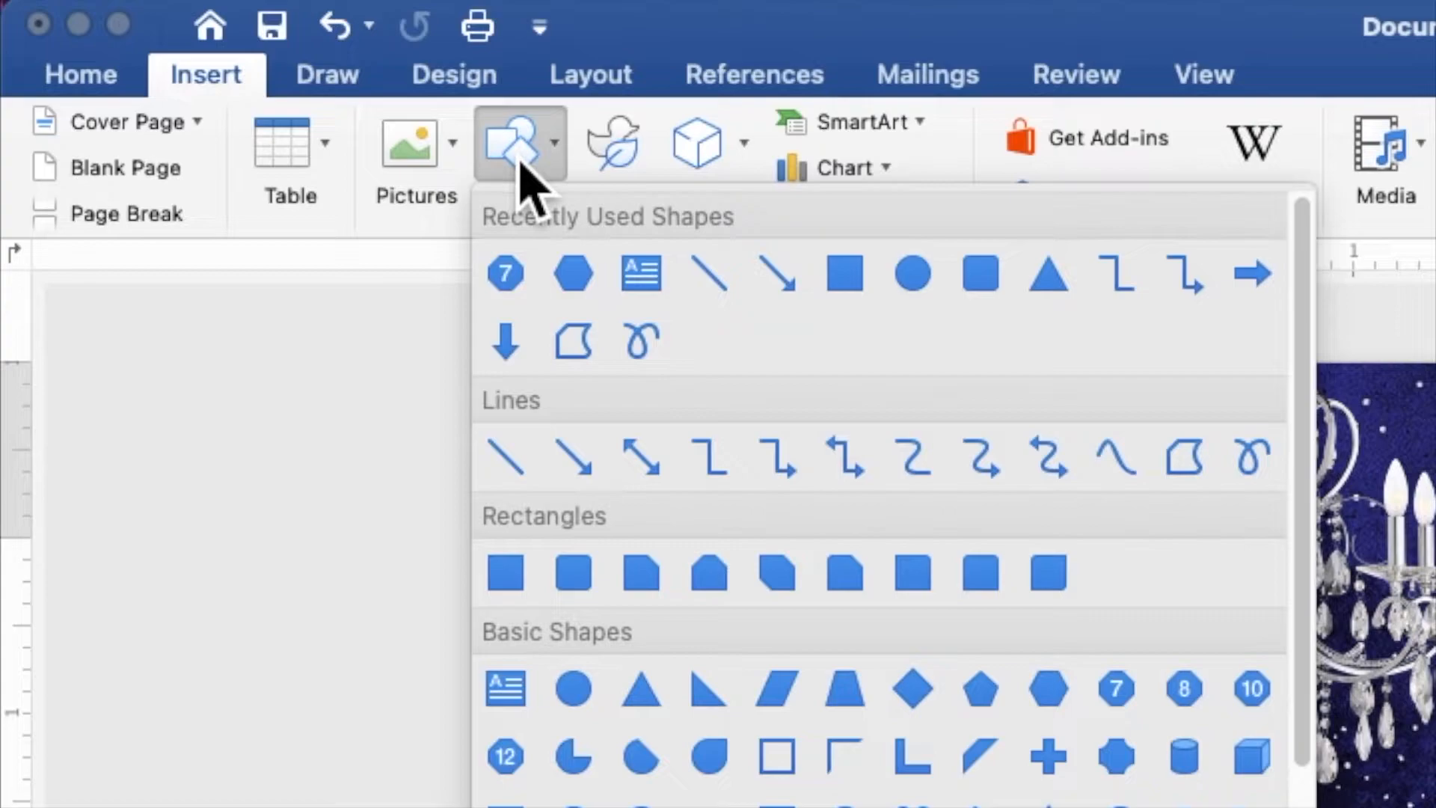
{"action": "left_click", "coordinate": [983, 707]}
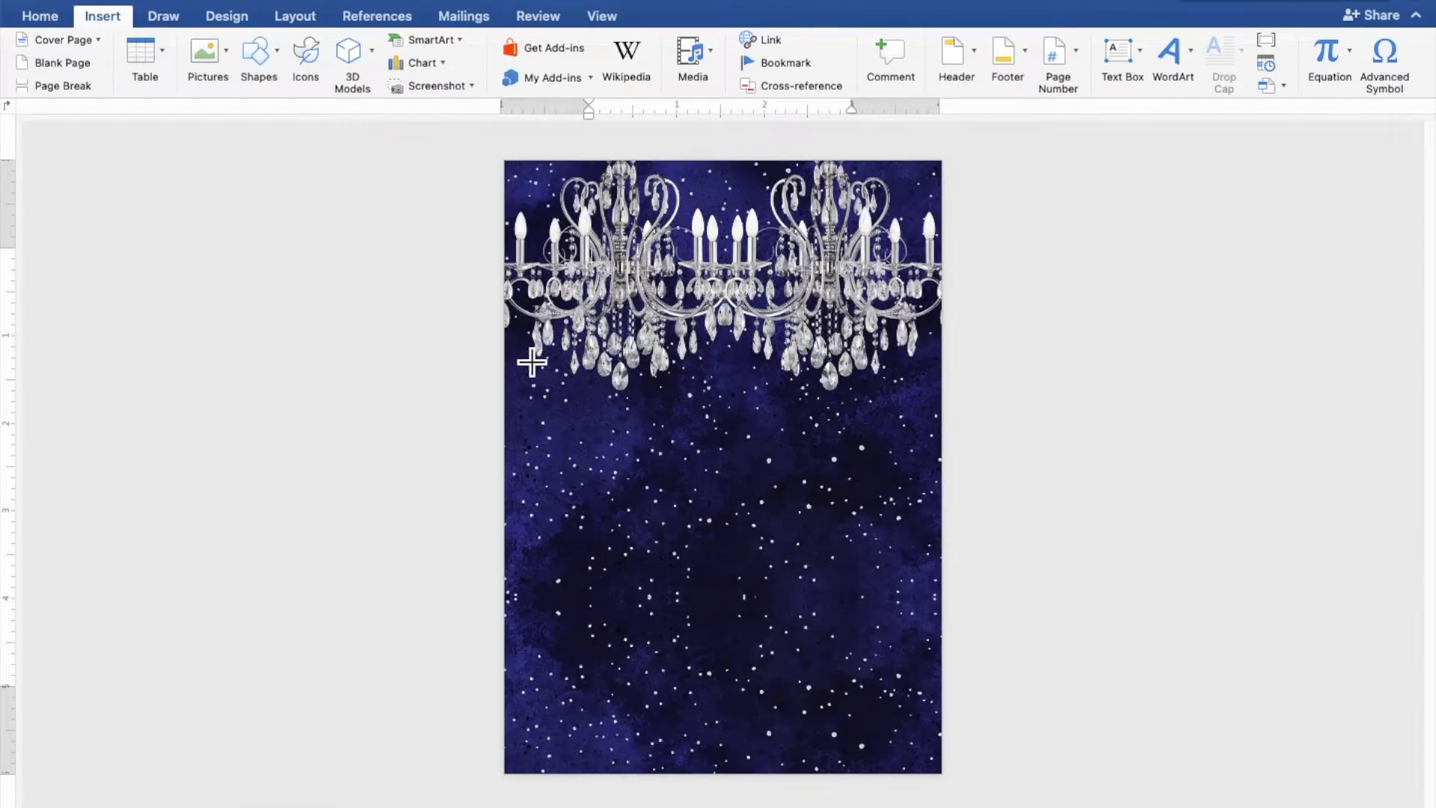
{"action": "mouse_move", "coordinate": [532, 362]}
{"action": "left_mouse_down"}
{"action": "mouse_move", "coordinate": [606, 448]}
{"action": "mouse_move", "coordinate": [846, 616]}
{"action": "mouse_move", "coordinate": [895, 681]}
{"action": "left_mouse_up"}
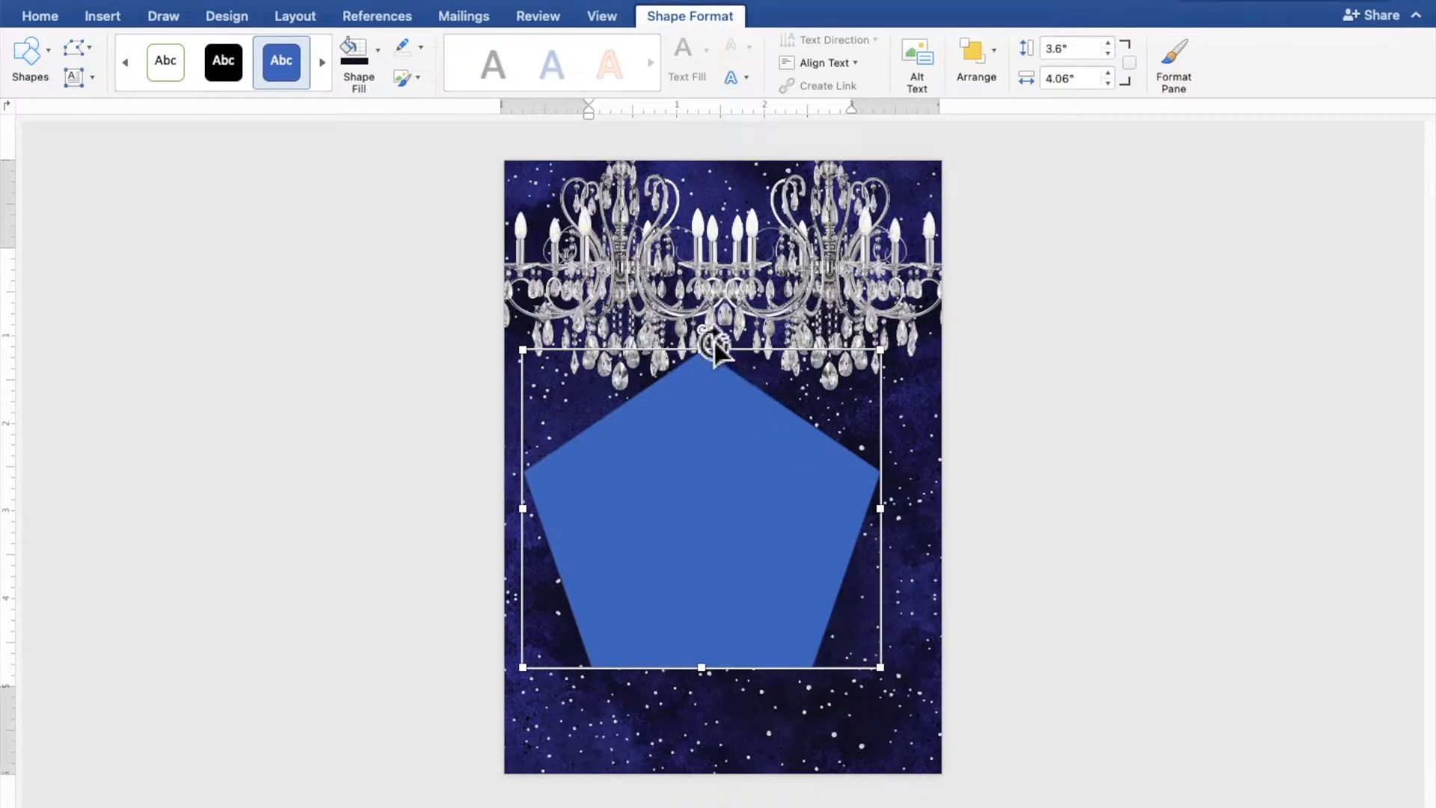
- Rotate the pentagon 180°, move it up under the chandeliers and stretch it to about 4.53 × 5.31 in
{"action": "left_click_drag", "start_coordinate": [714, 346], "coordinate": [707, 650]}
{"action": "left_click_drag", "start_coordinate": [729, 584], "coordinate": [742, 502]}
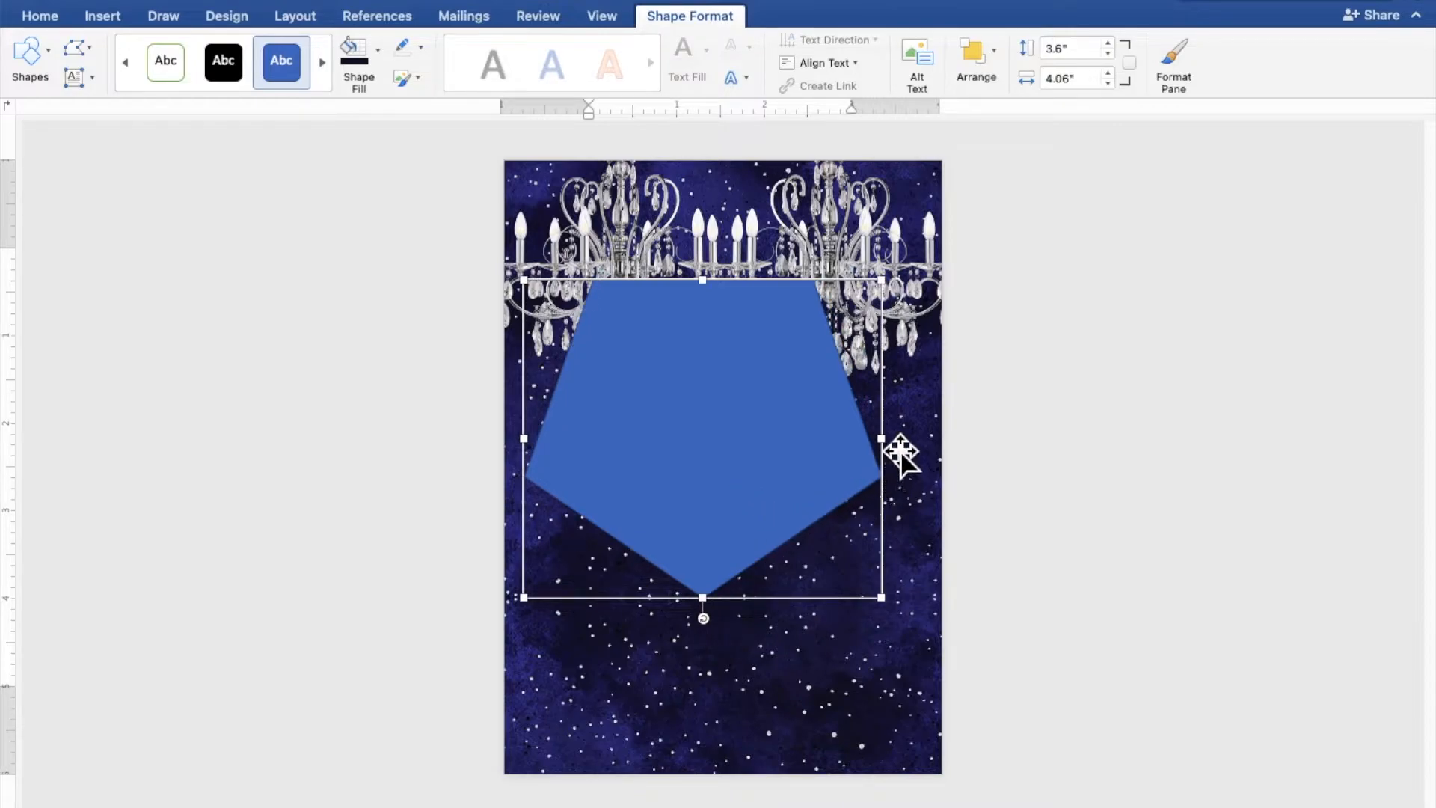
{"action": "left_click_drag", "start_coordinate": [890, 447], "coordinate": [934, 452]}
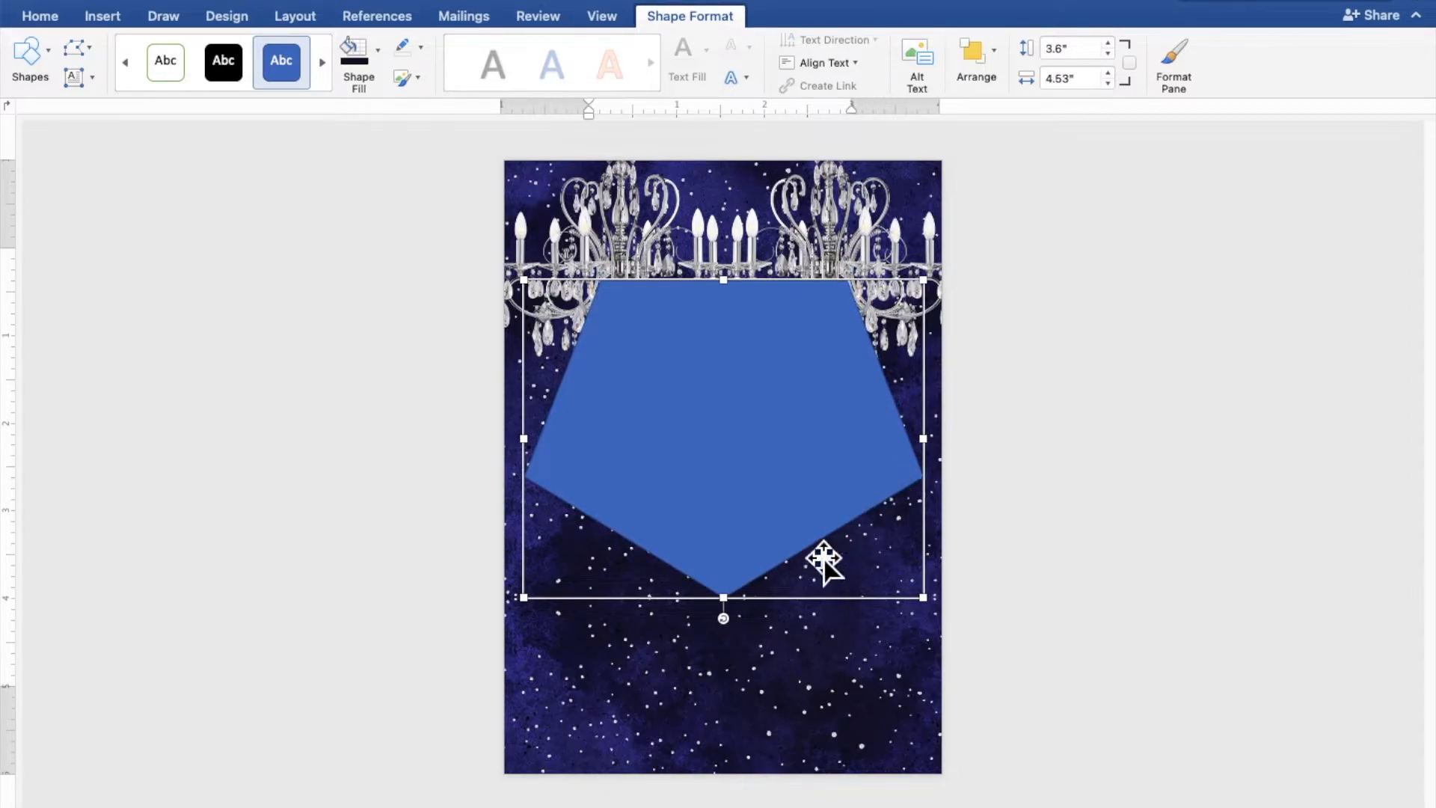
{"action": "left_click_drag", "start_coordinate": [740, 613], "coordinate": [729, 751]}
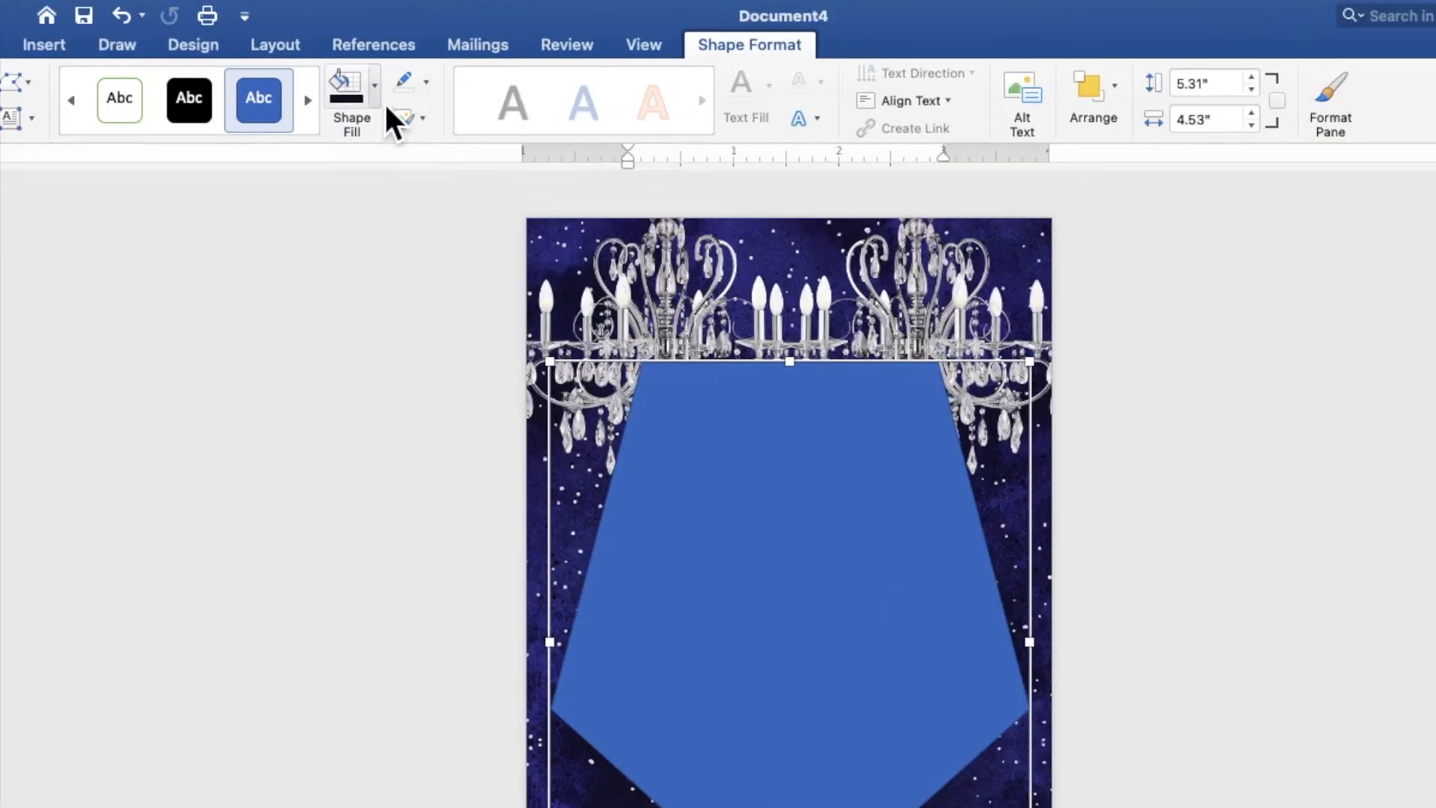
{"action": "left_click", "coordinate": [379, 52]}
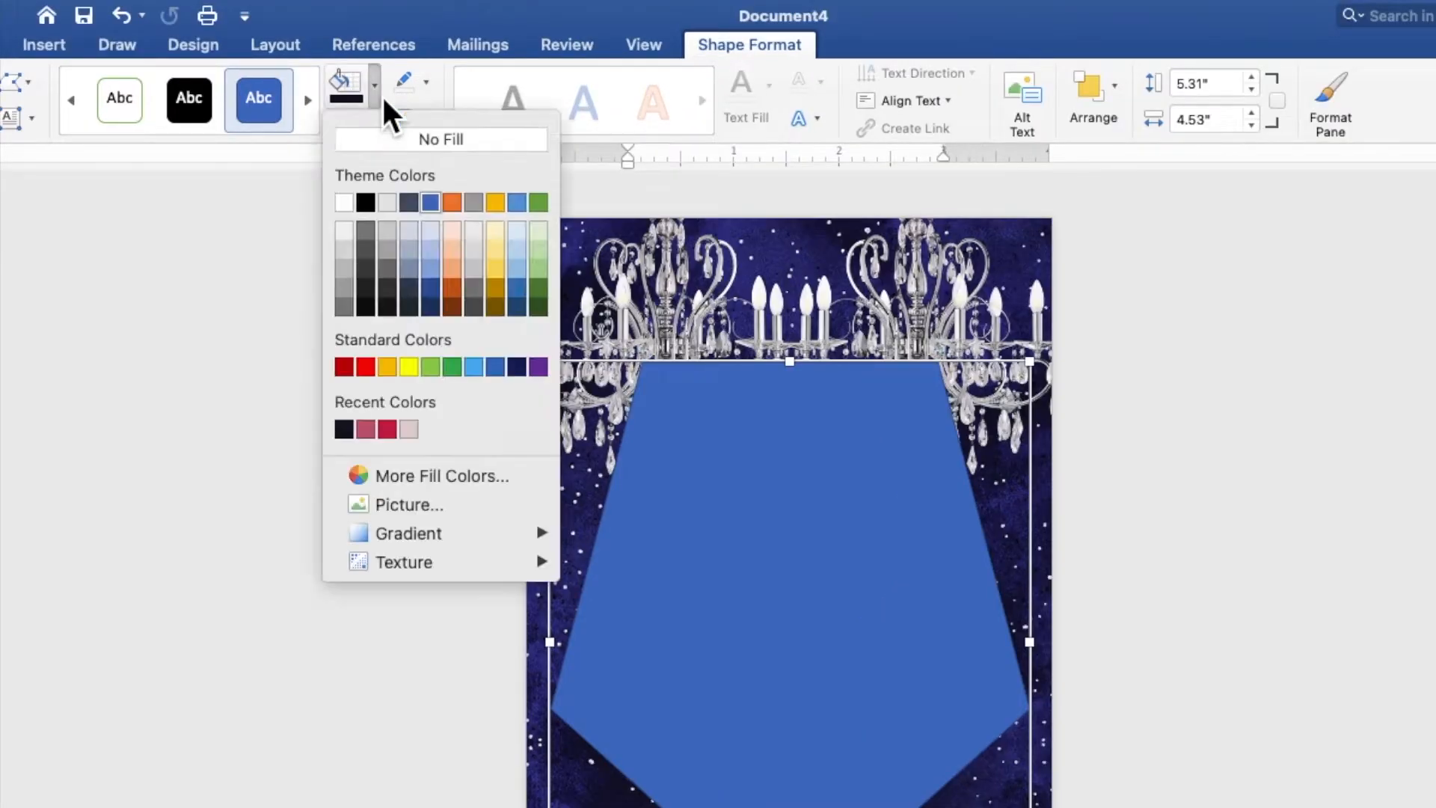
- Fill the pentagon dark navy and give it a white 3 pt outline
{"action": "left_click", "coordinate": [518, 372]}
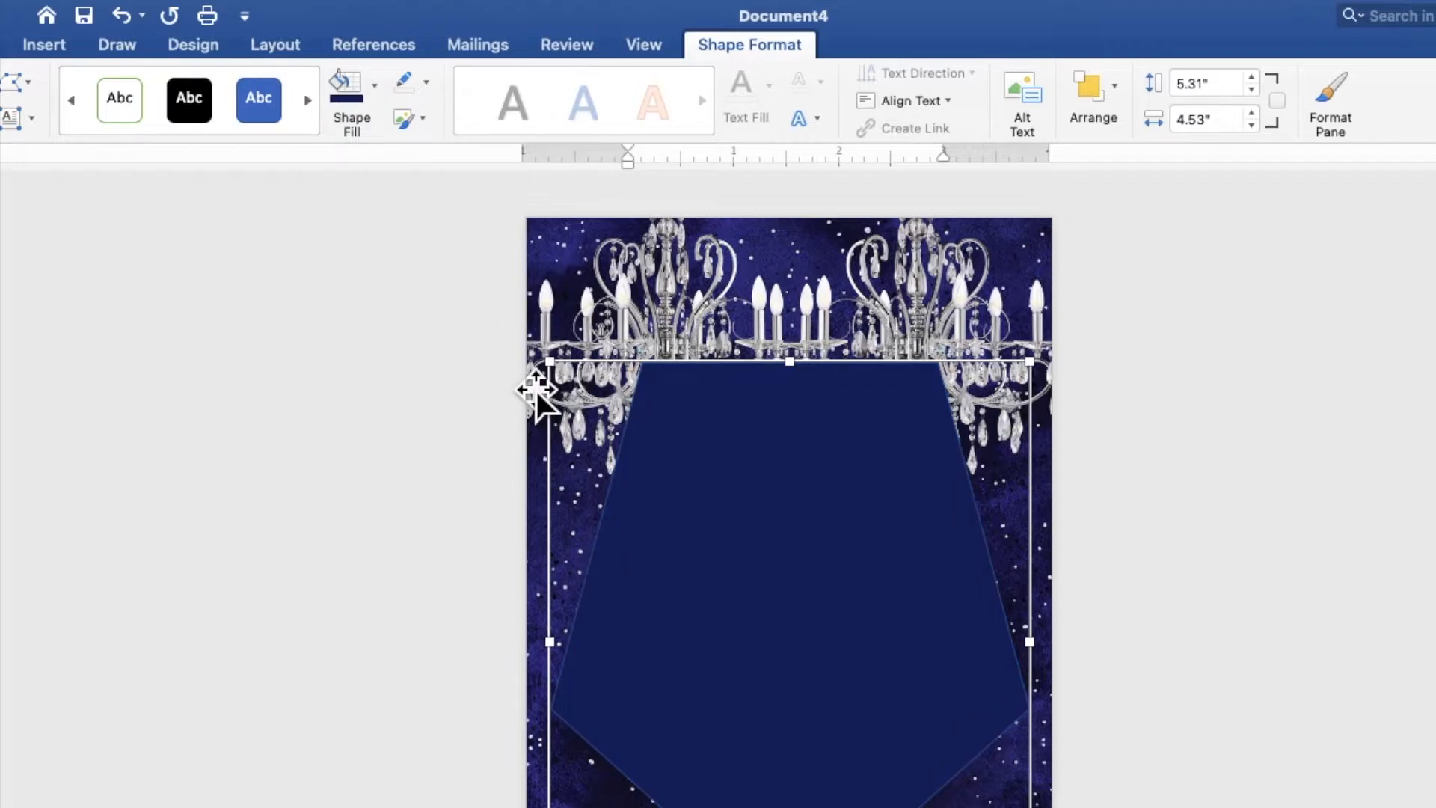
{"action": "left_click", "coordinate": [427, 83]}
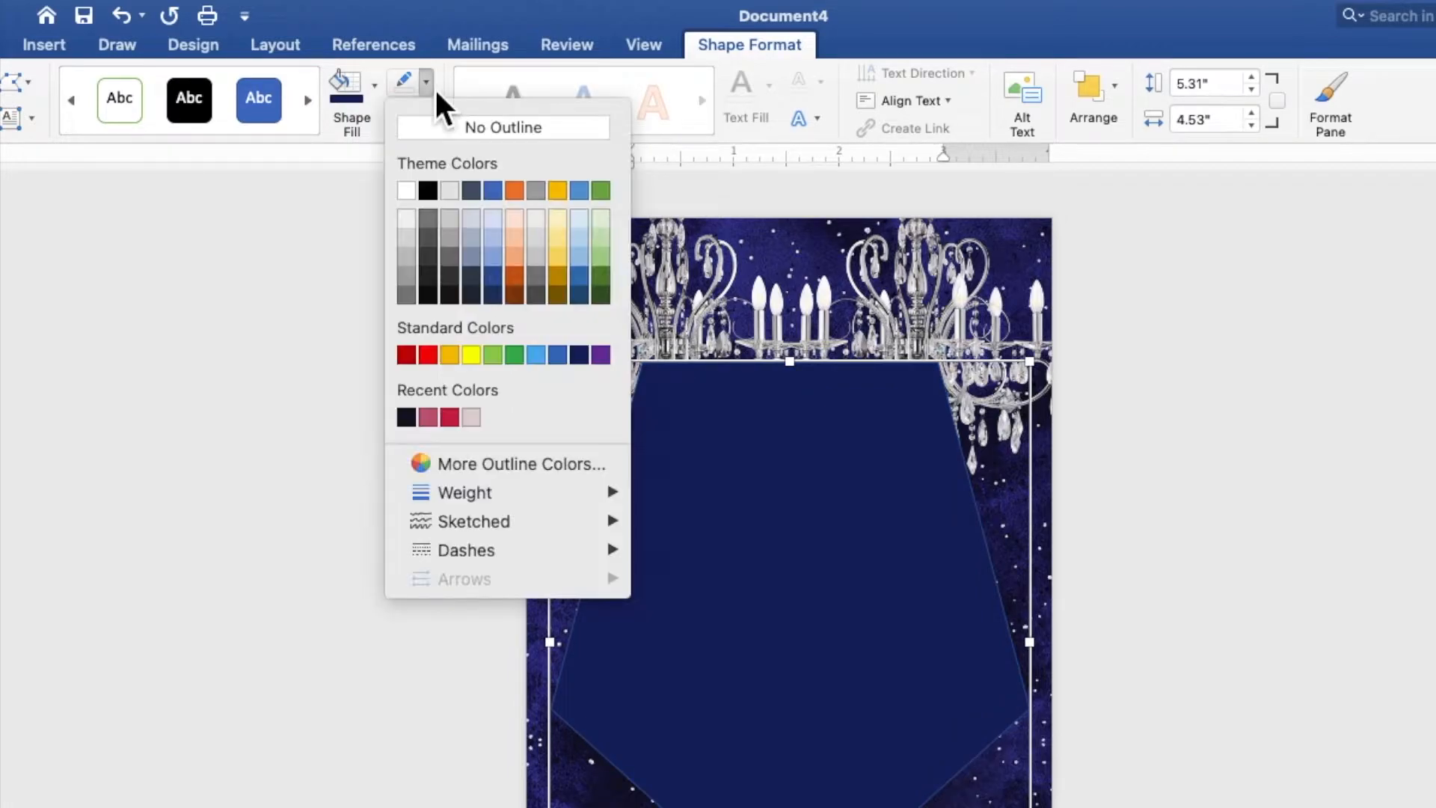
{"action": "left_click", "coordinate": [413, 196]}
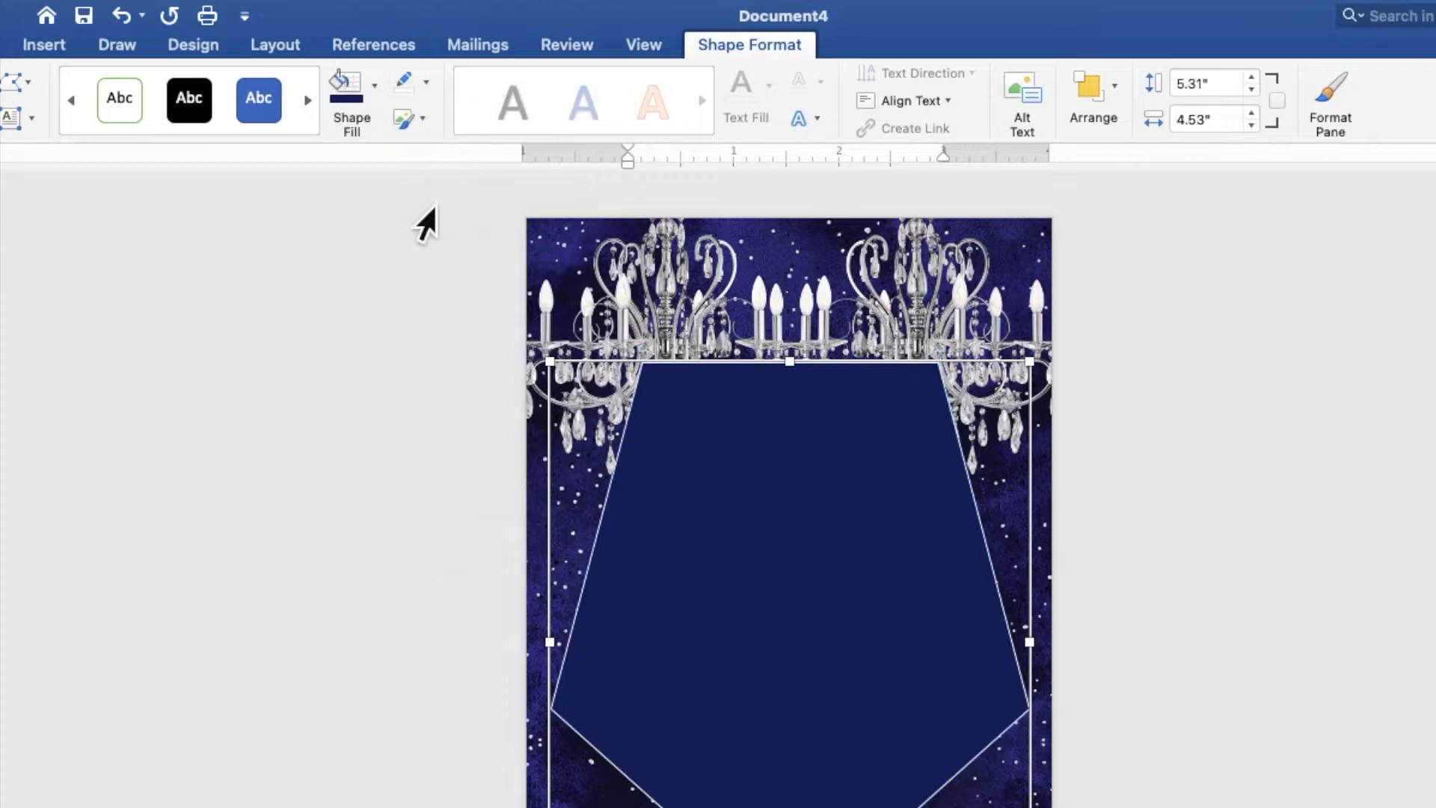
{"action": "left_click", "coordinate": [426, 83]}
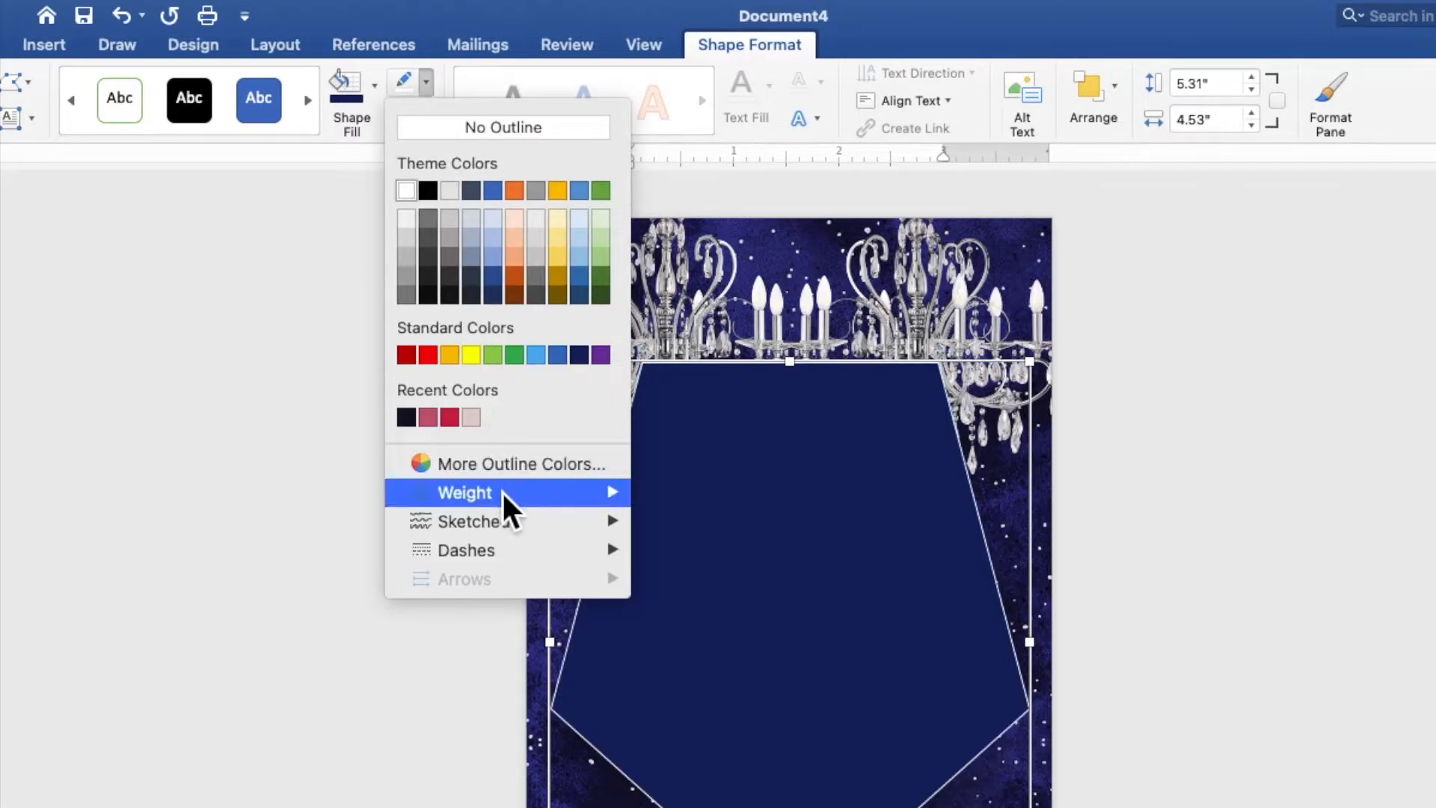
{"action": "mouse_move", "coordinate": [502, 491]}
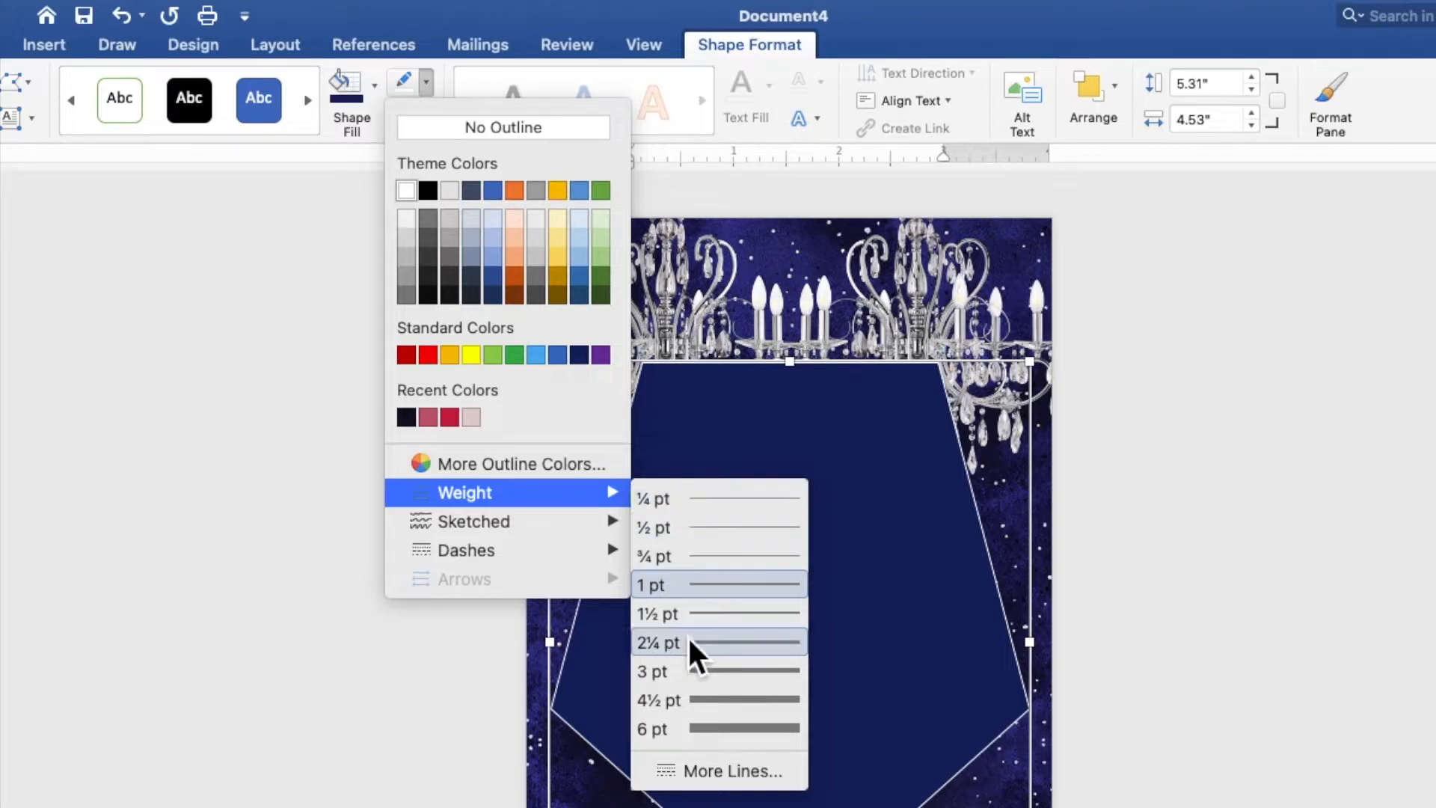
{"action": "left_click", "coordinate": [698, 672]}
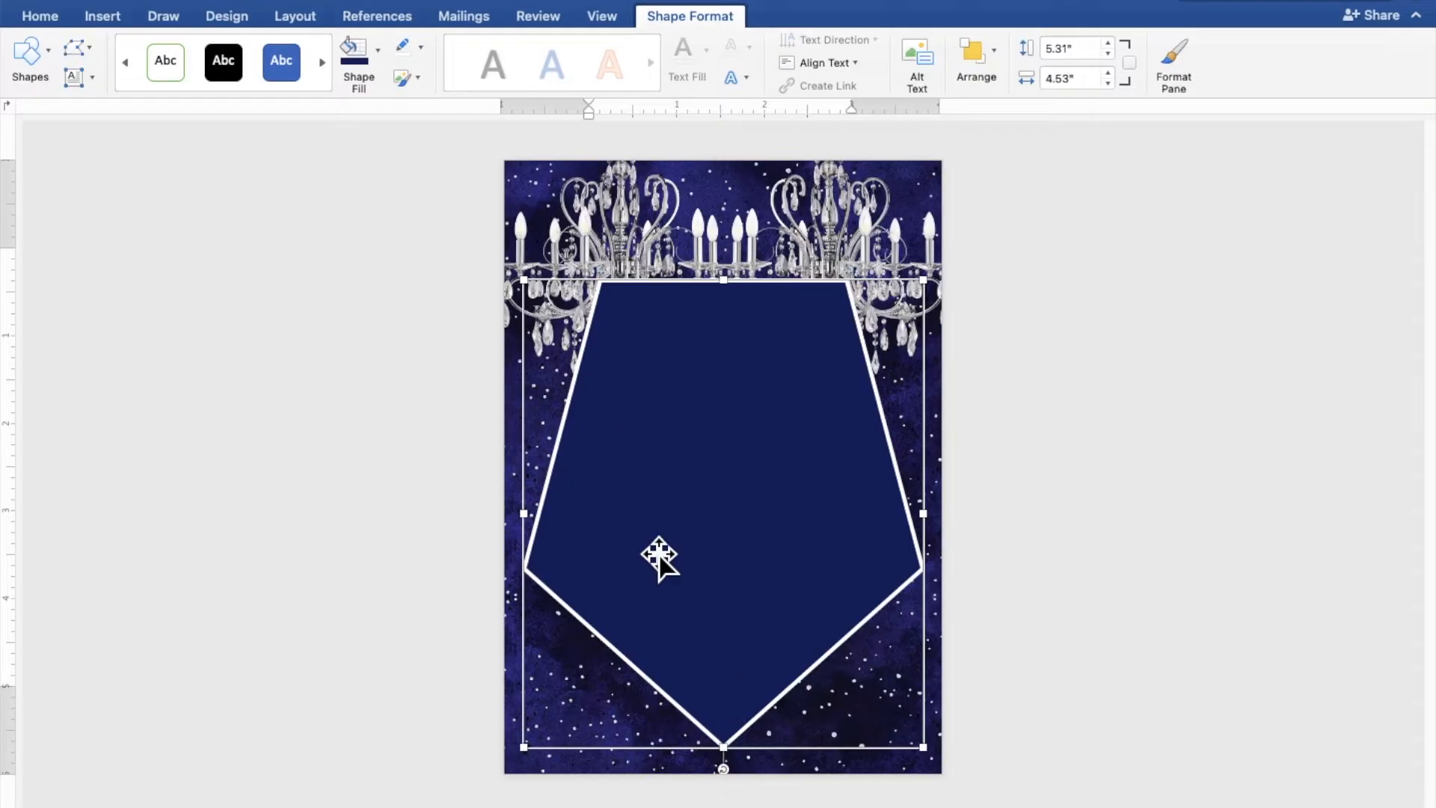
{"action": "left_click", "coordinate": [630, 262]}
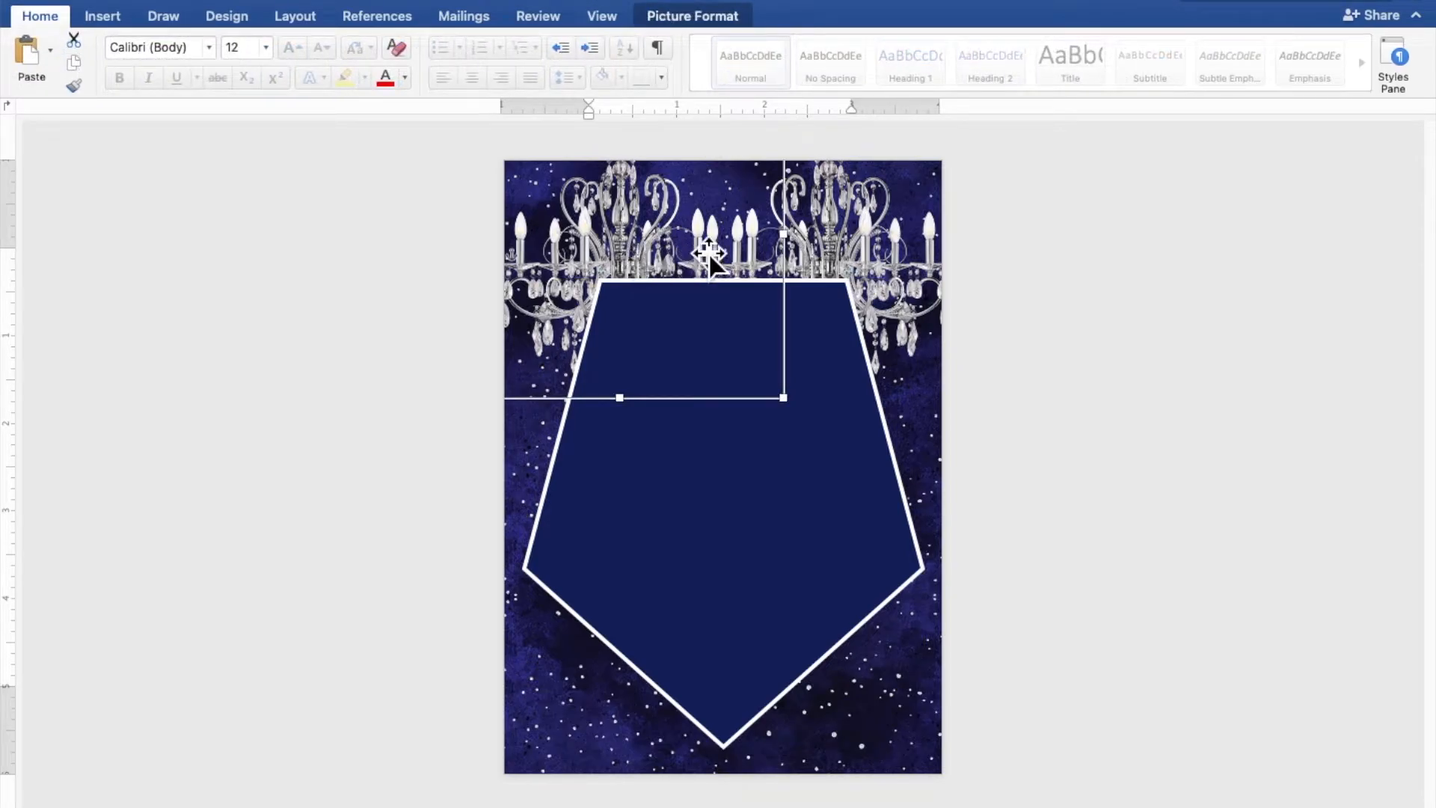
- Select both chandeliers and bring them forward so they sit in front of the pentagon
{"action": "left_click", "coordinate": [839, 239], "text": "shift"}
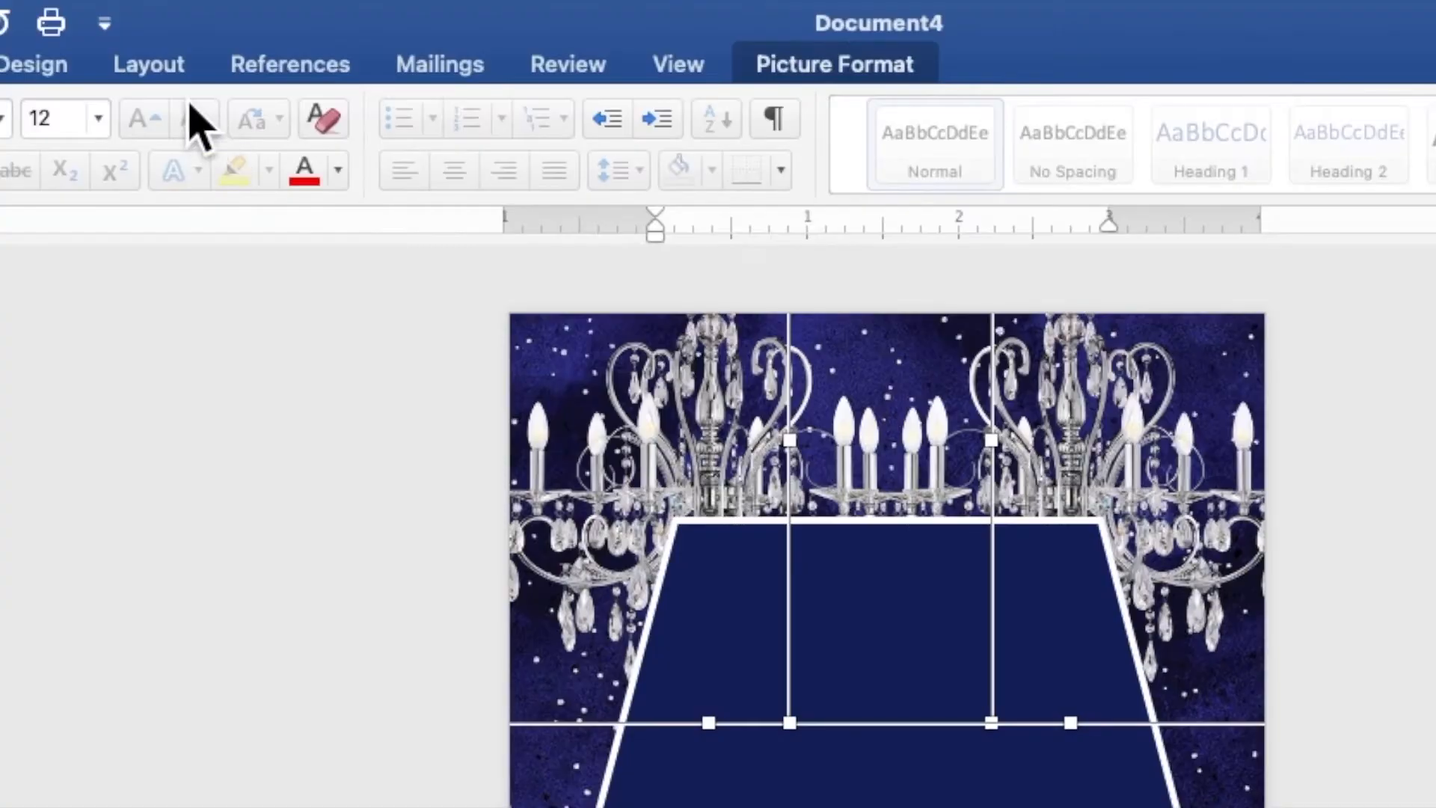
{"action": "left_click", "coordinate": [169, 75]}
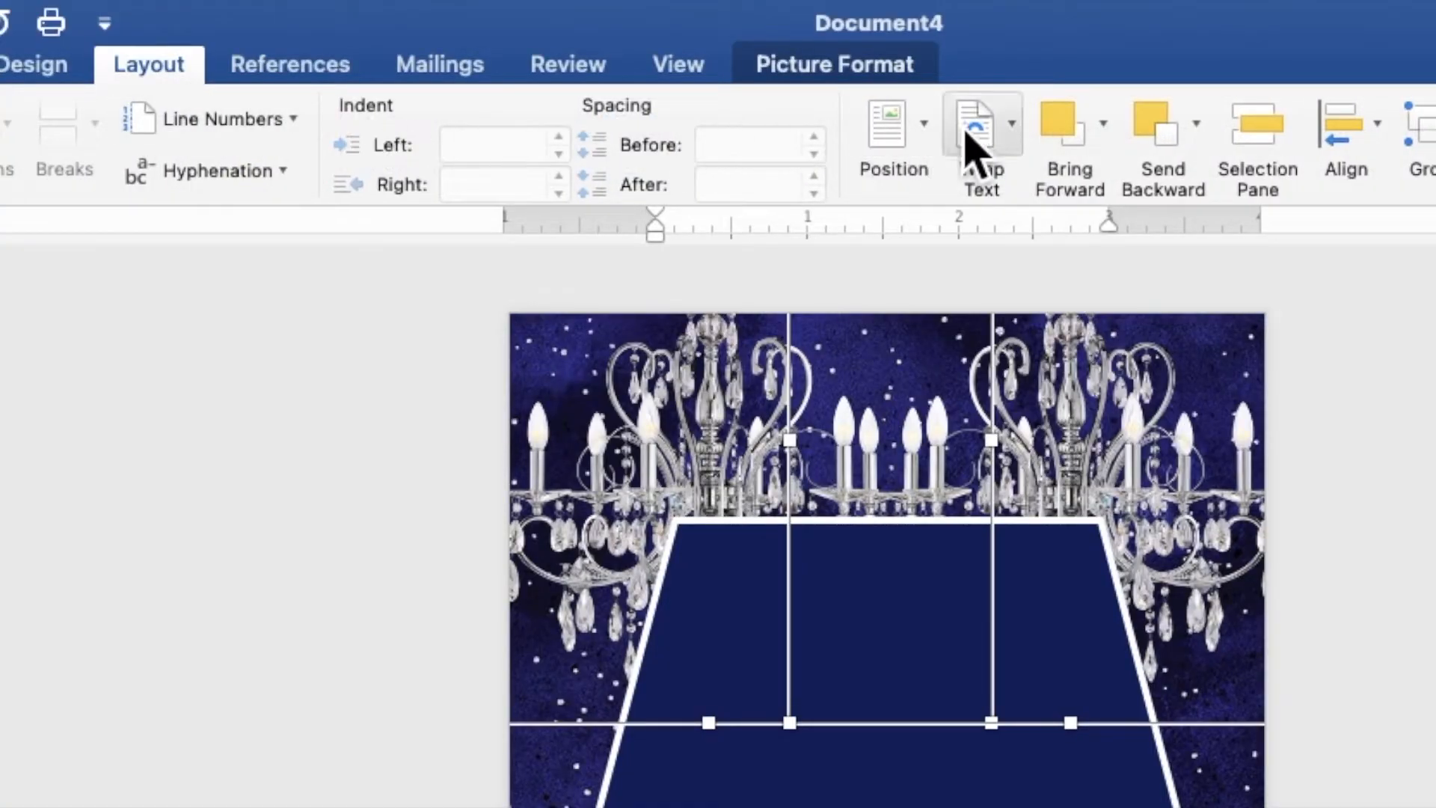
{"action": "left_click", "coordinate": [1104, 125]}
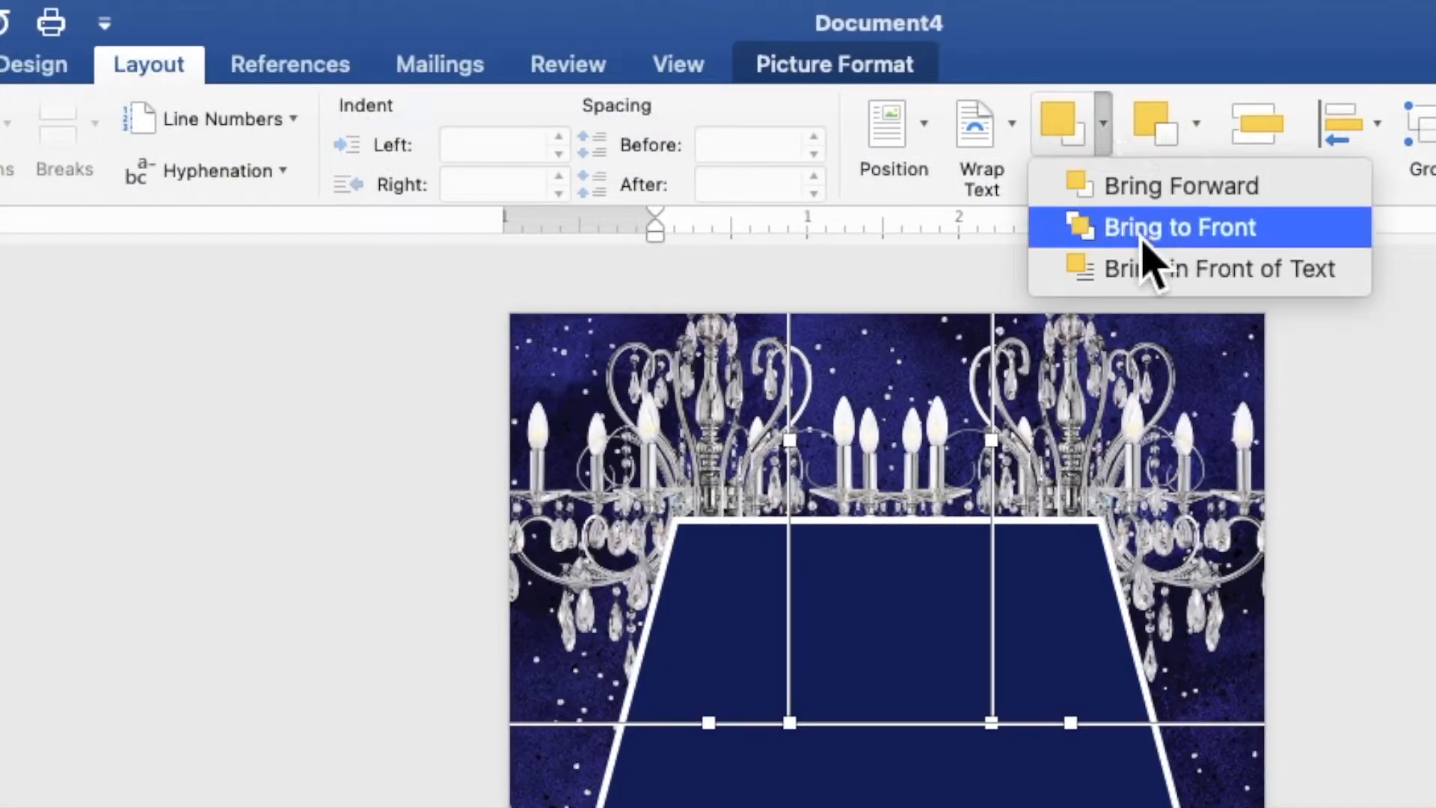
{"action": "left_click", "coordinate": [1152, 271]}
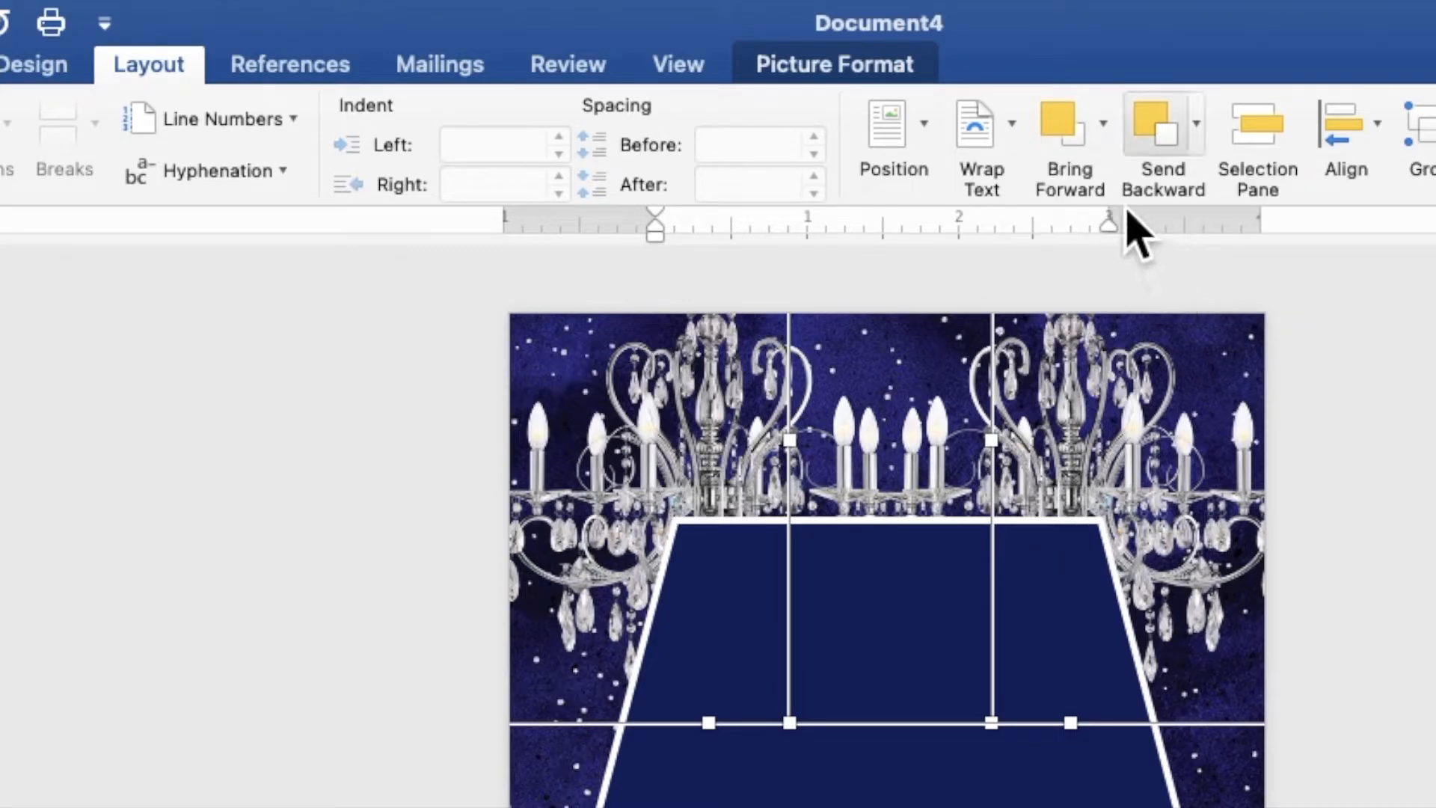
{"action": "left_click", "coordinate": [1105, 156]}
{"action": "left_click", "coordinate": [1122, 193]}
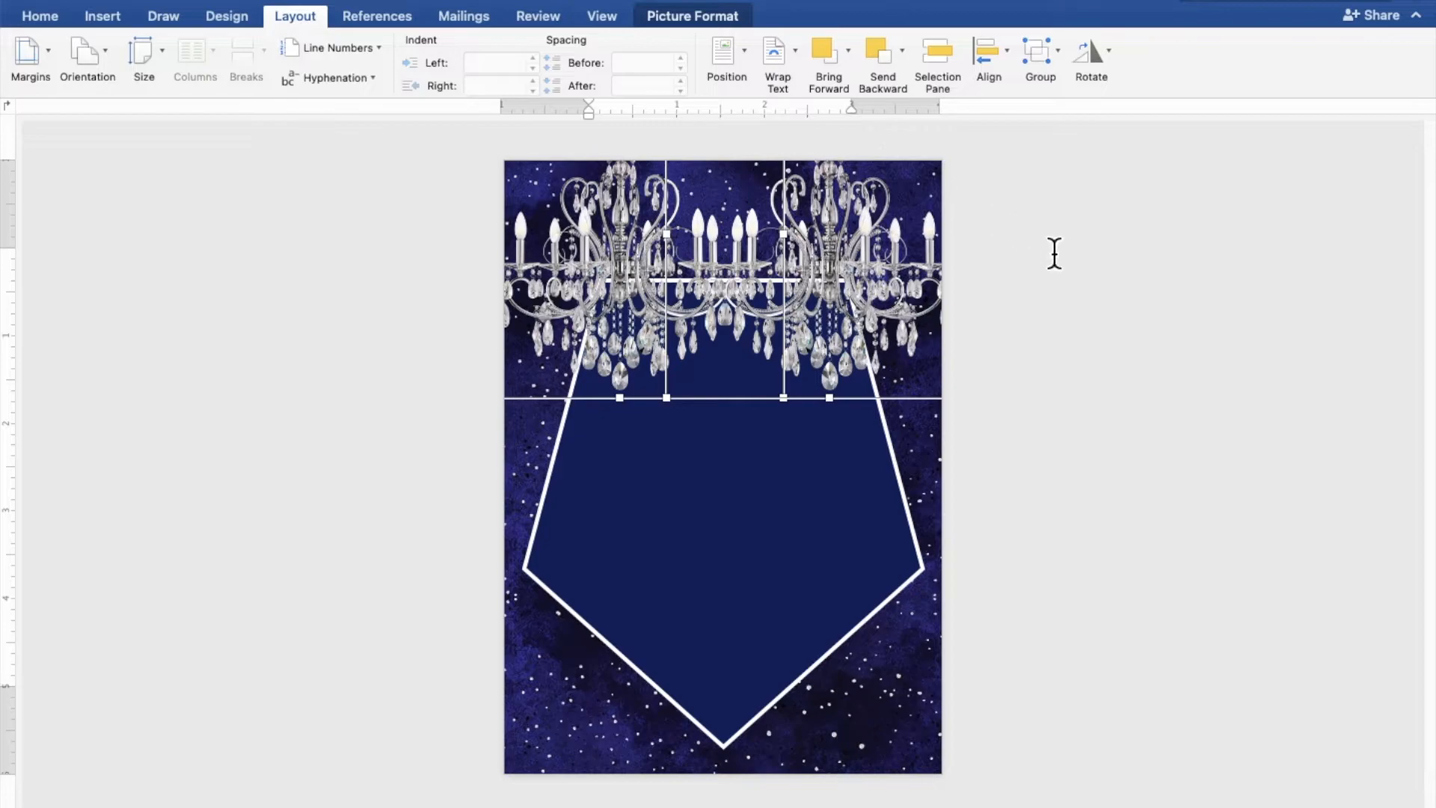
{"action": "left_click", "coordinate": [1217, 320]}
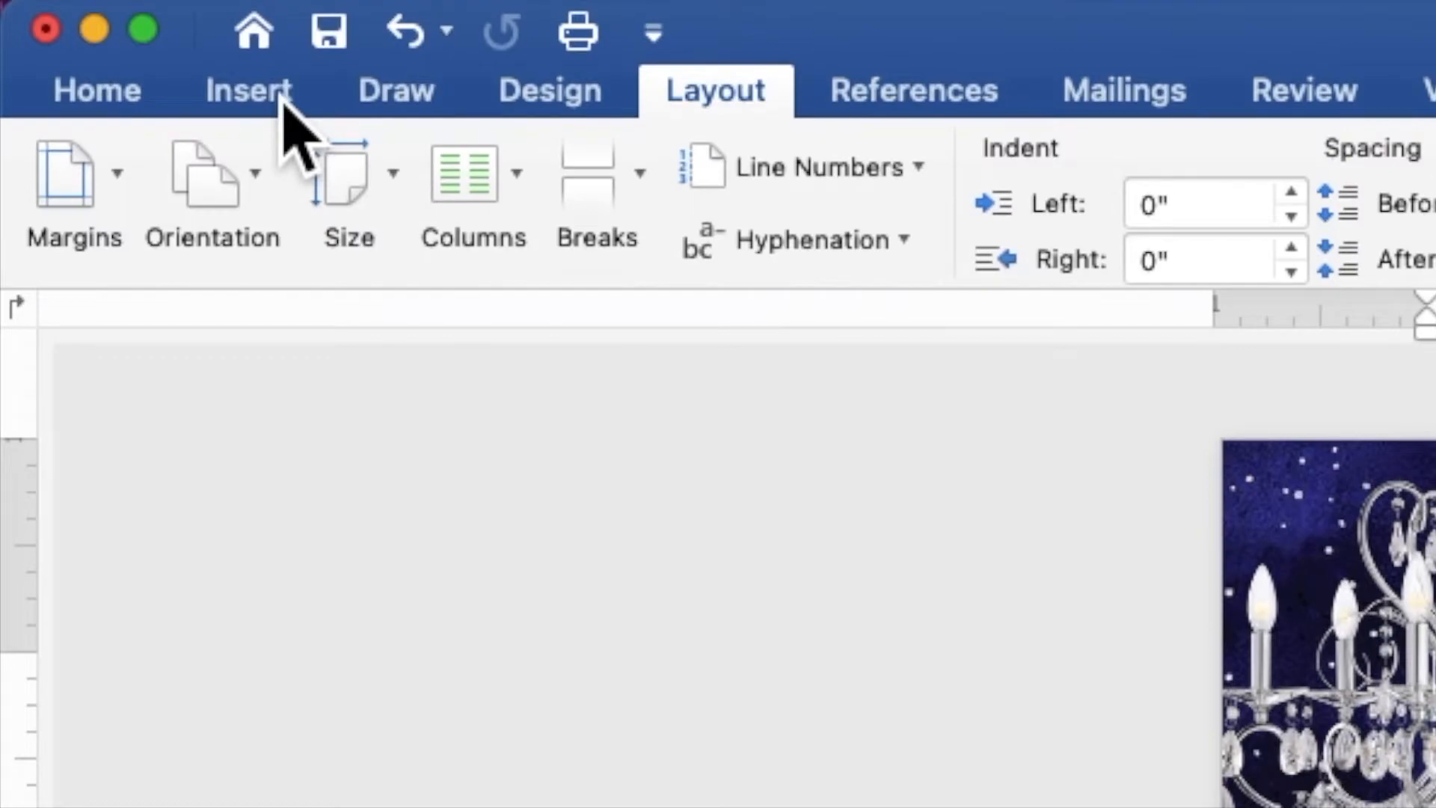
- Draw a 3.59 × 3.43 in rectangle over the pentagon's middle and set it up to hold text
{"action": "left_click", "coordinate": [282, 97]}
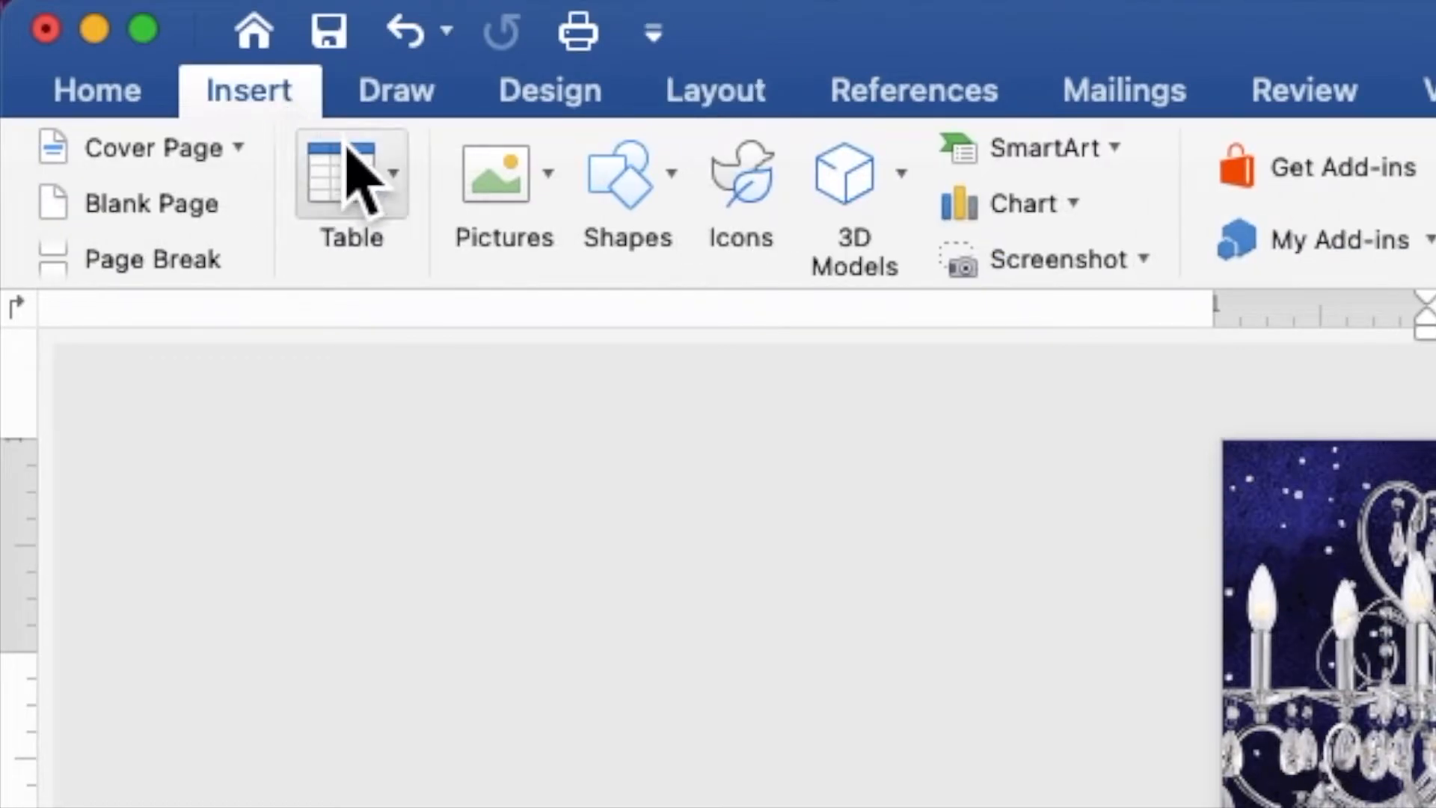
{"action": "left_click", "coordinate": [674, 239]}
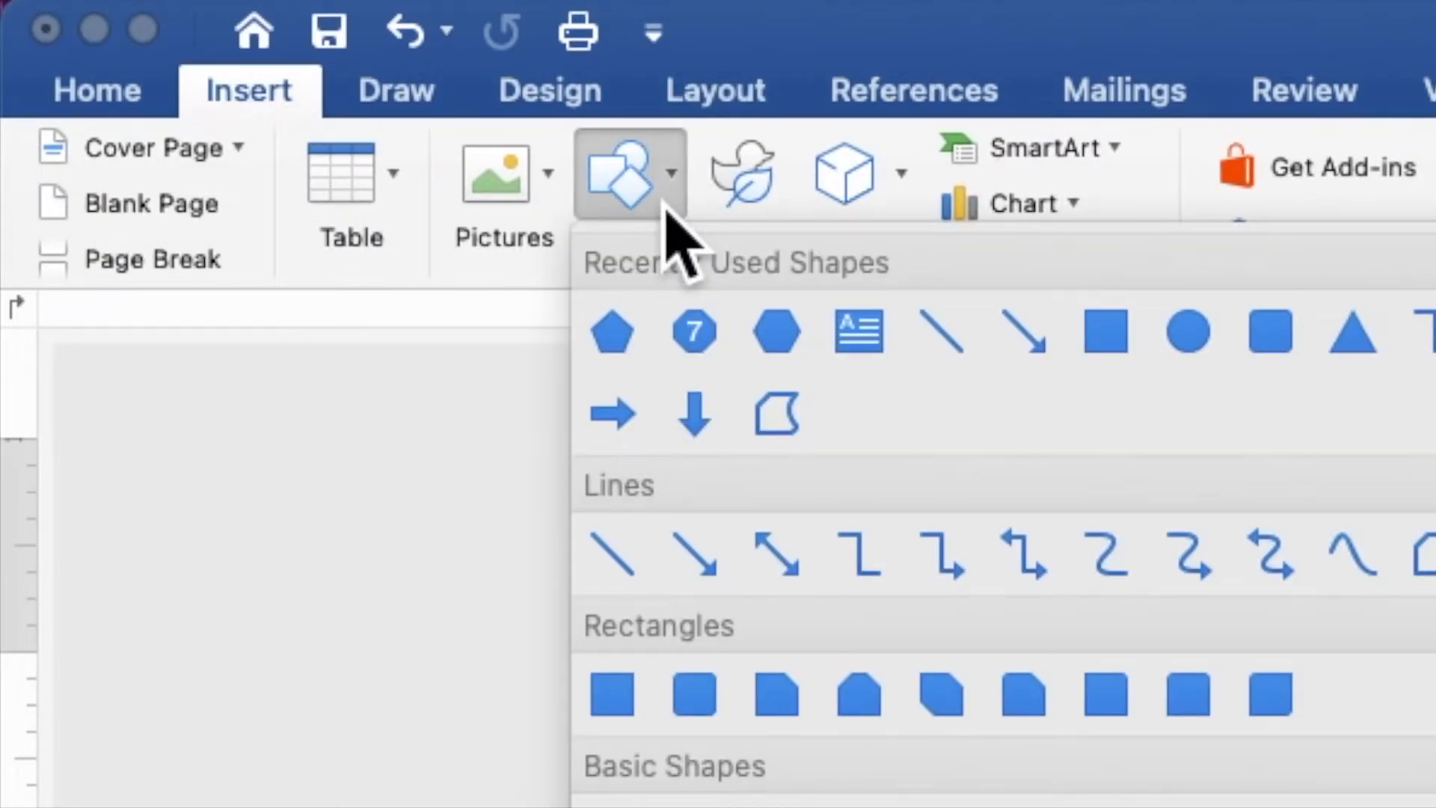
{"action": "left_click", "coordinate": [1104, 333]}
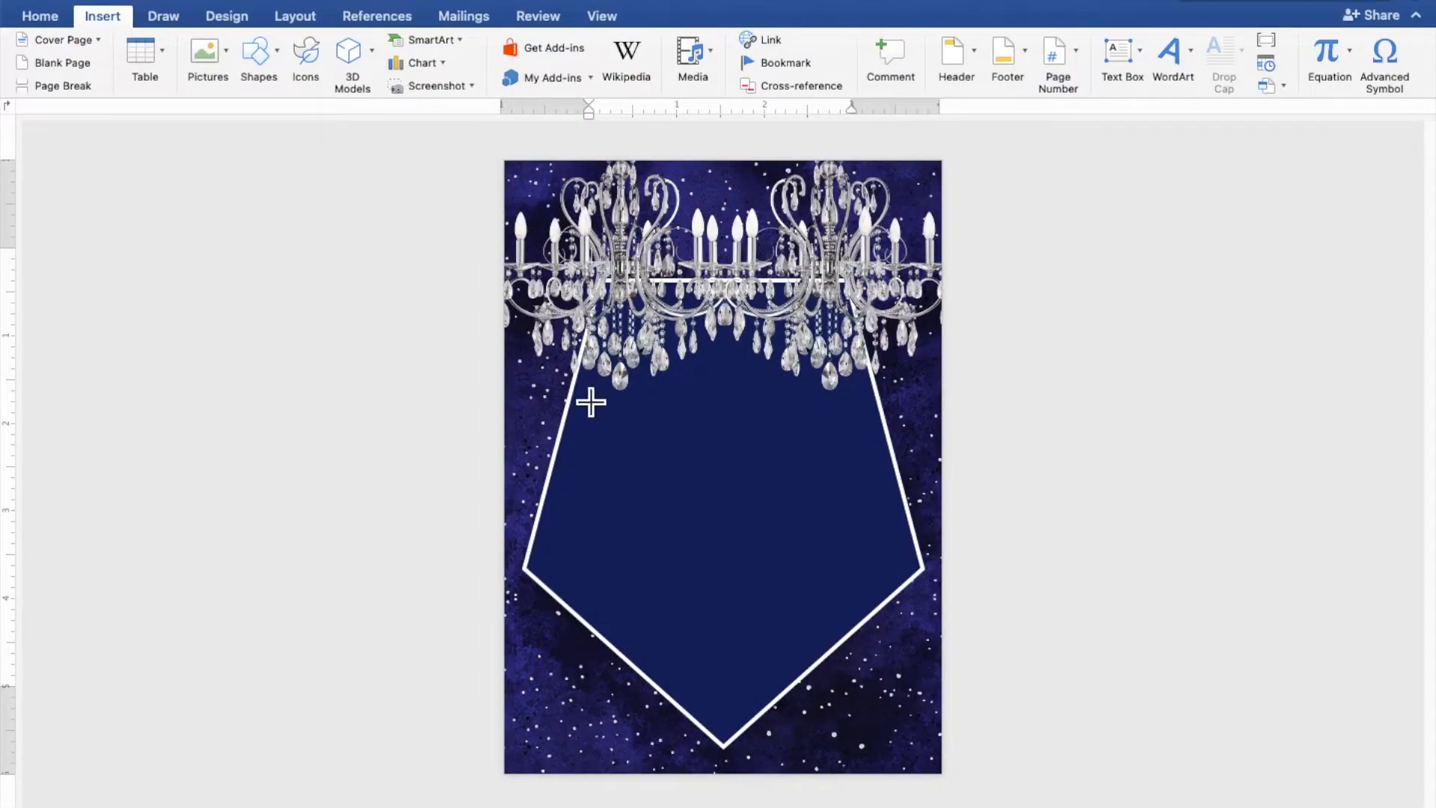
{"action": "mouse_move", "coordinate": [582, 389]}
{"action": "left_mouse_down"}
{"action": "mouse_move", "coordinate": [671, 499]}
{"action": "mouse_move", "coordinate": [812, 623]}
{"action": "mouse_move", "coordinate": [903, 658]}
{"action": "mouse_move", "coordinate": [909, 699]}
{"action": "left_mouse_up"}
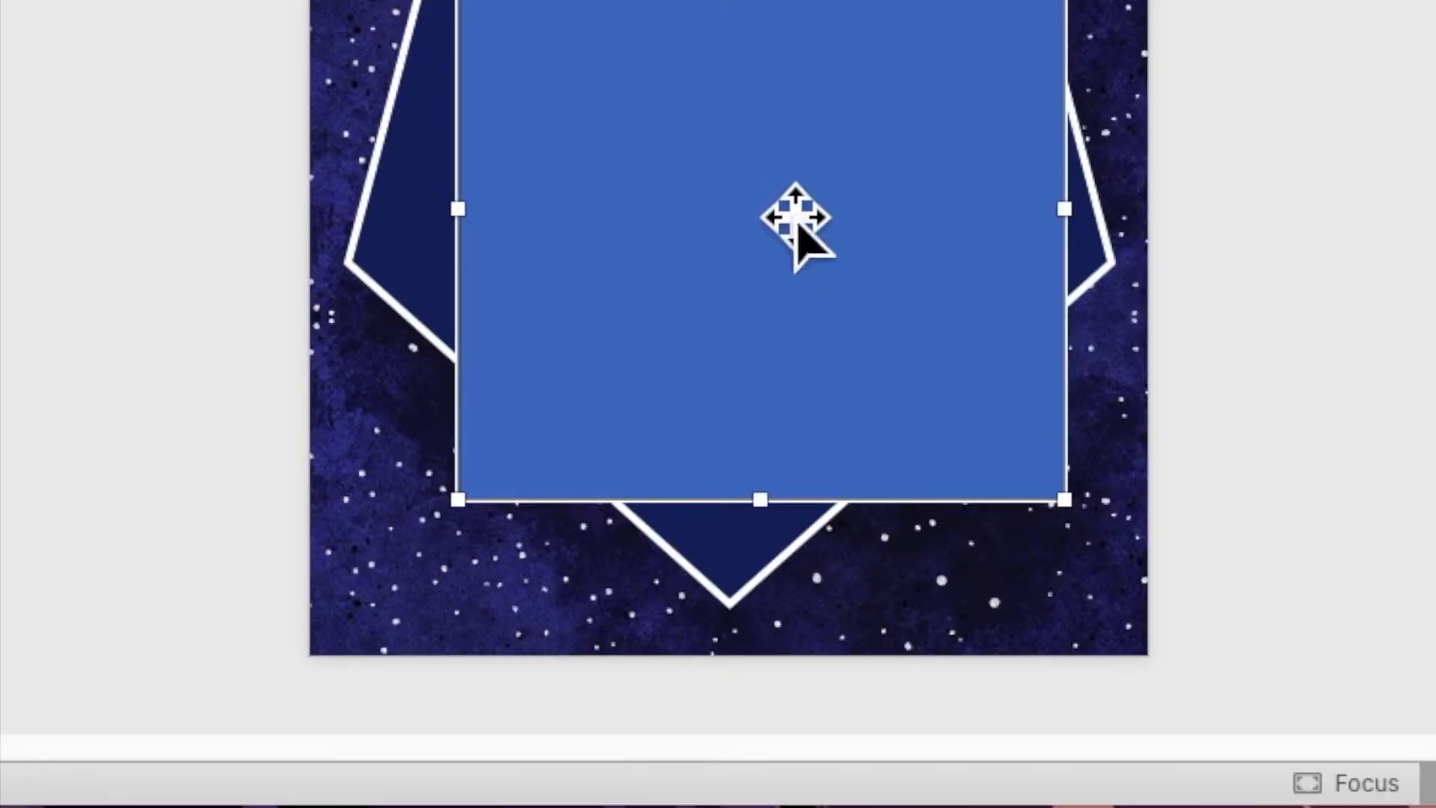
{"action": "right_click", "coordinate": [774, 196]}
{"action": "left_click", "coordinate": [808, 359]}
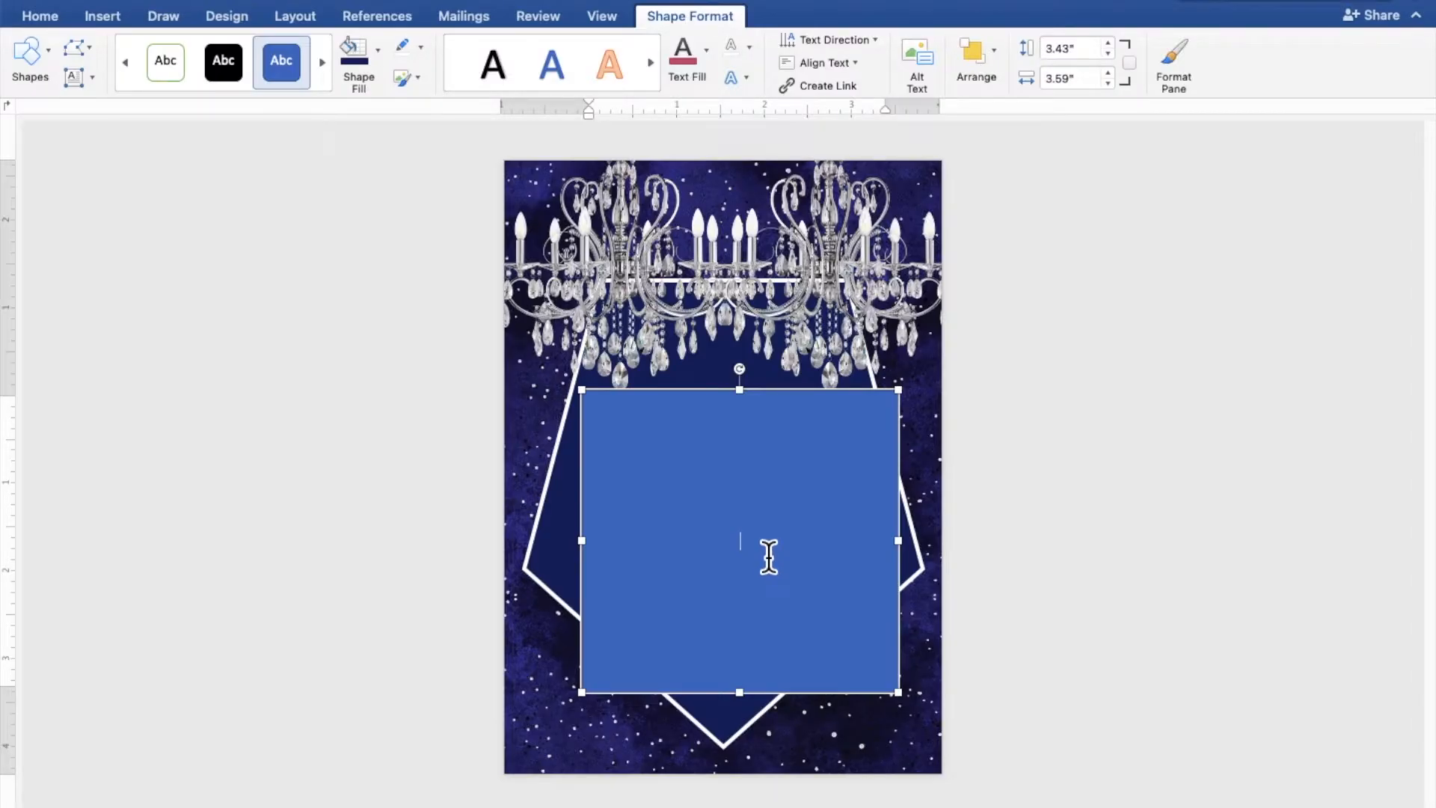
{"action": "scroll", "coordinate": [769, 558], "scroll_direction": "up", "scroll_amount": 8}
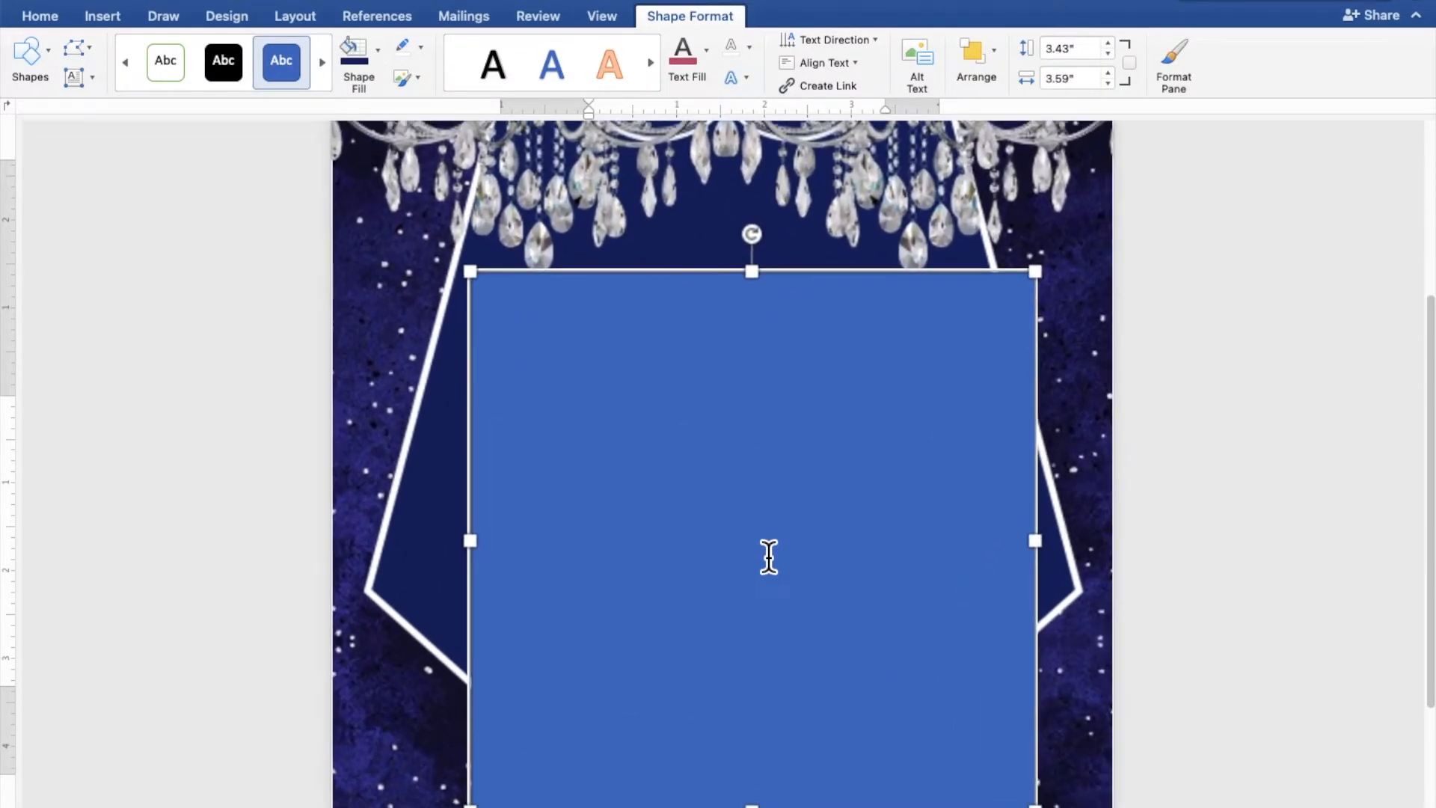
{"action": "scroll", "coordinate": [770, 555], "scroll_direction": "down", "scroll_amount": 2}
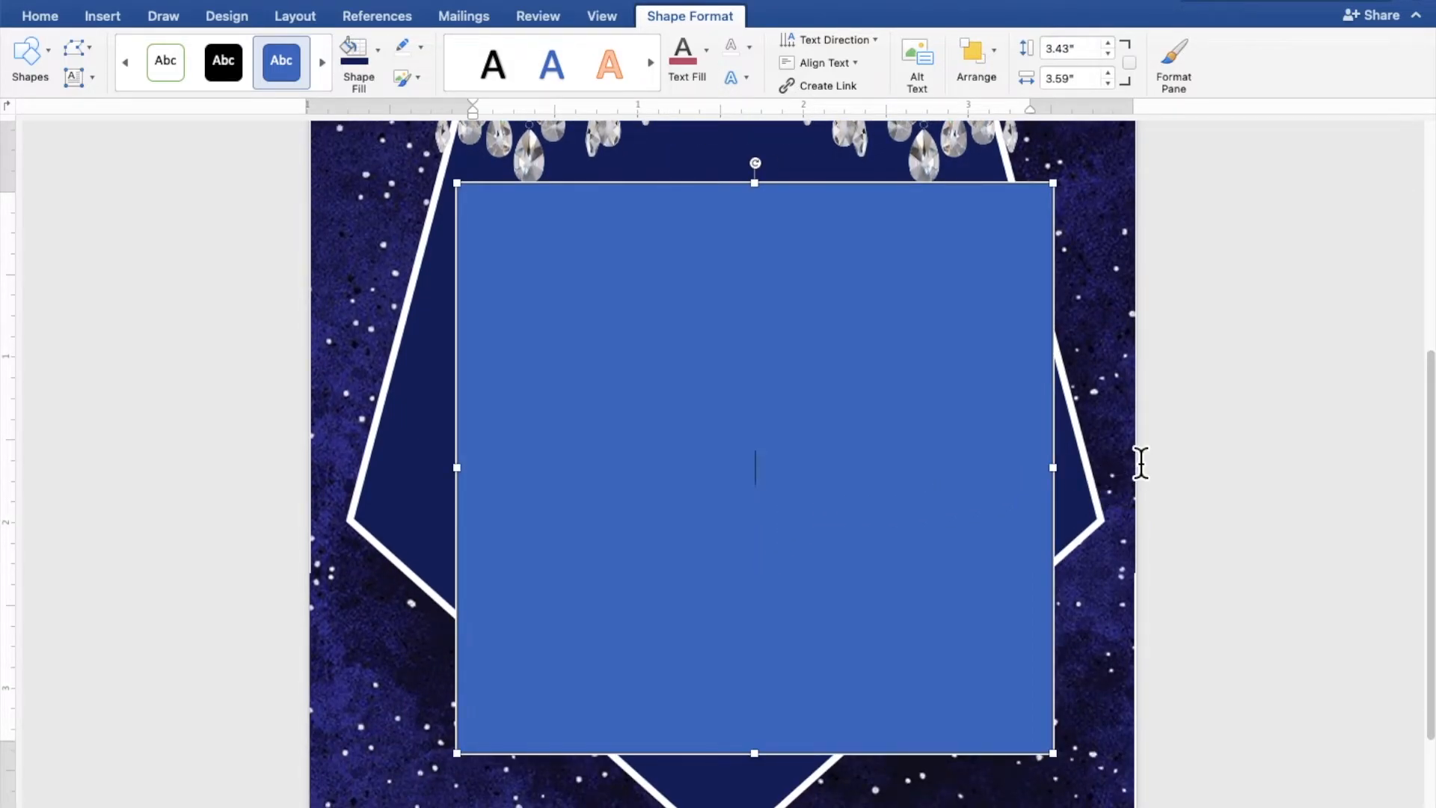
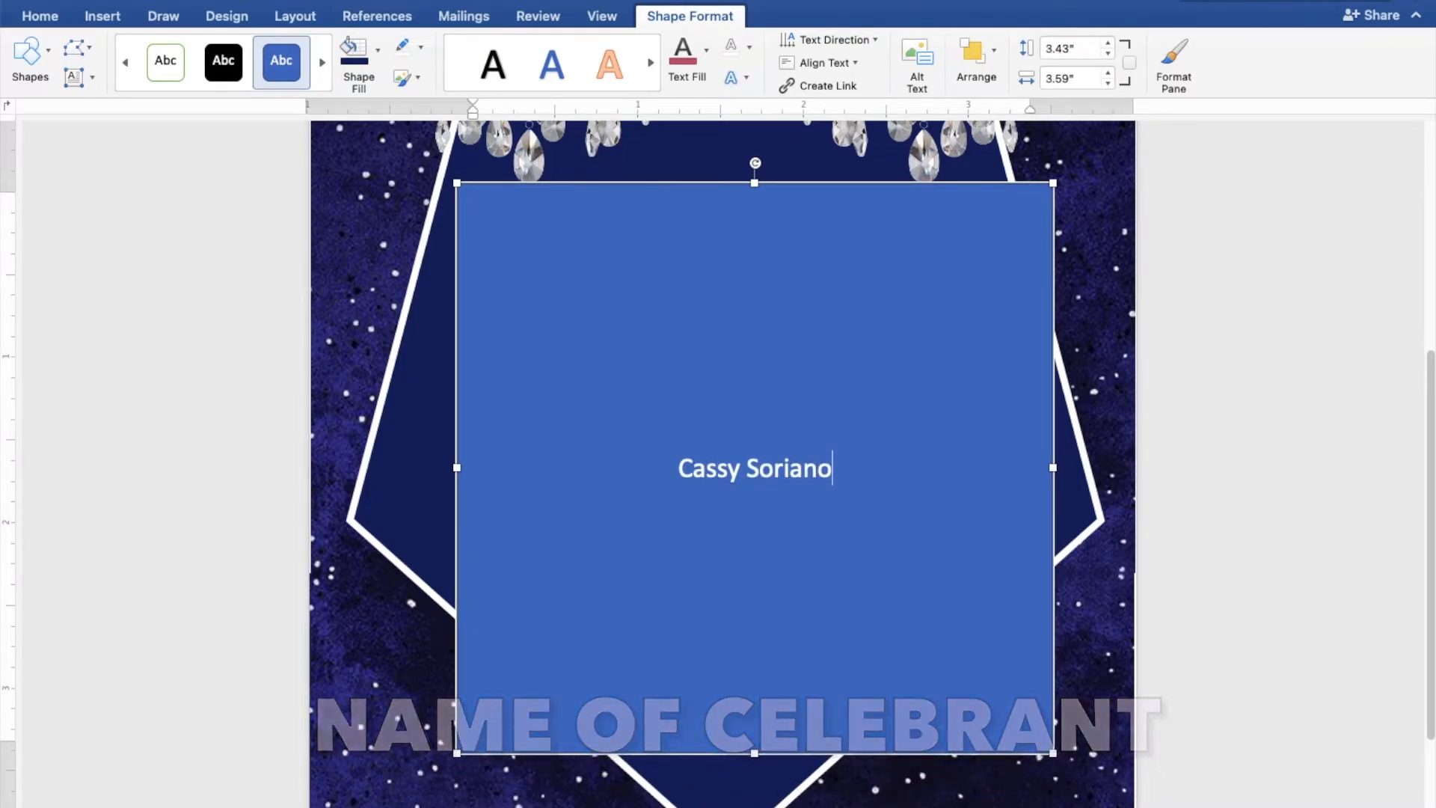
- Type the celebrant's name, 'IS TURNING' and 'eighteen' on separate lines in the text box
{"action": "key", "text": "Return"}
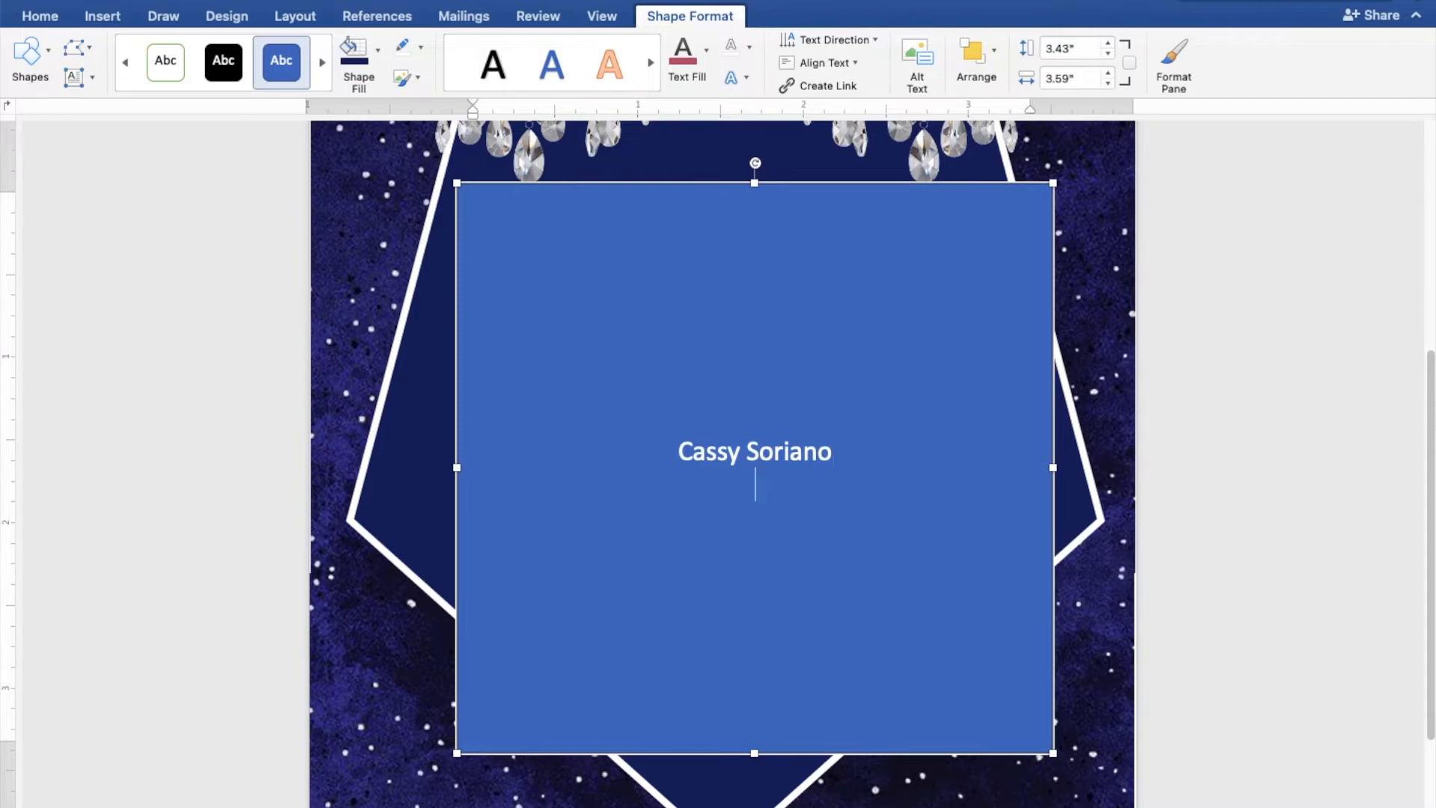
{"action": "type", "text": "IS TURNING"}
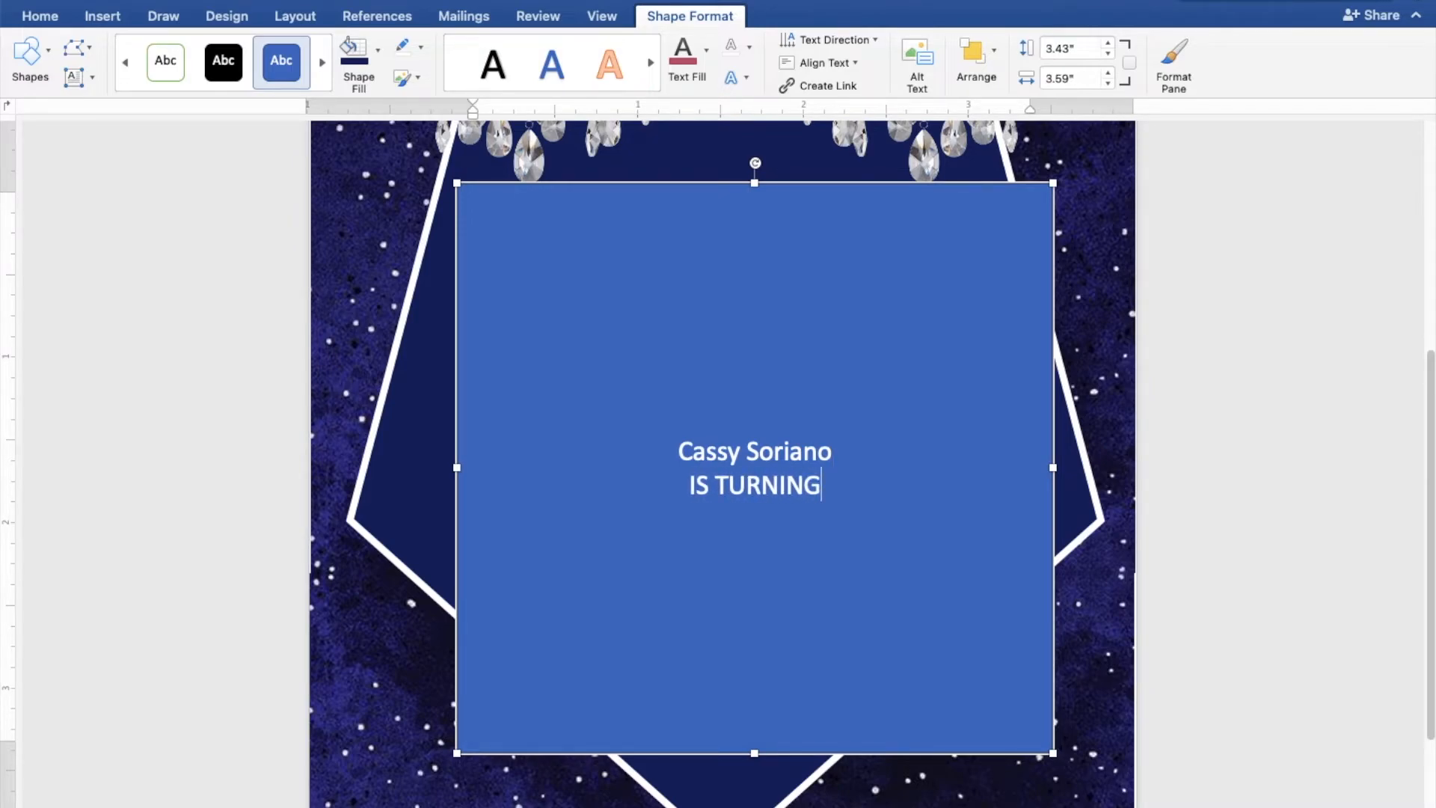
{"action": "key", "text": "Return"}
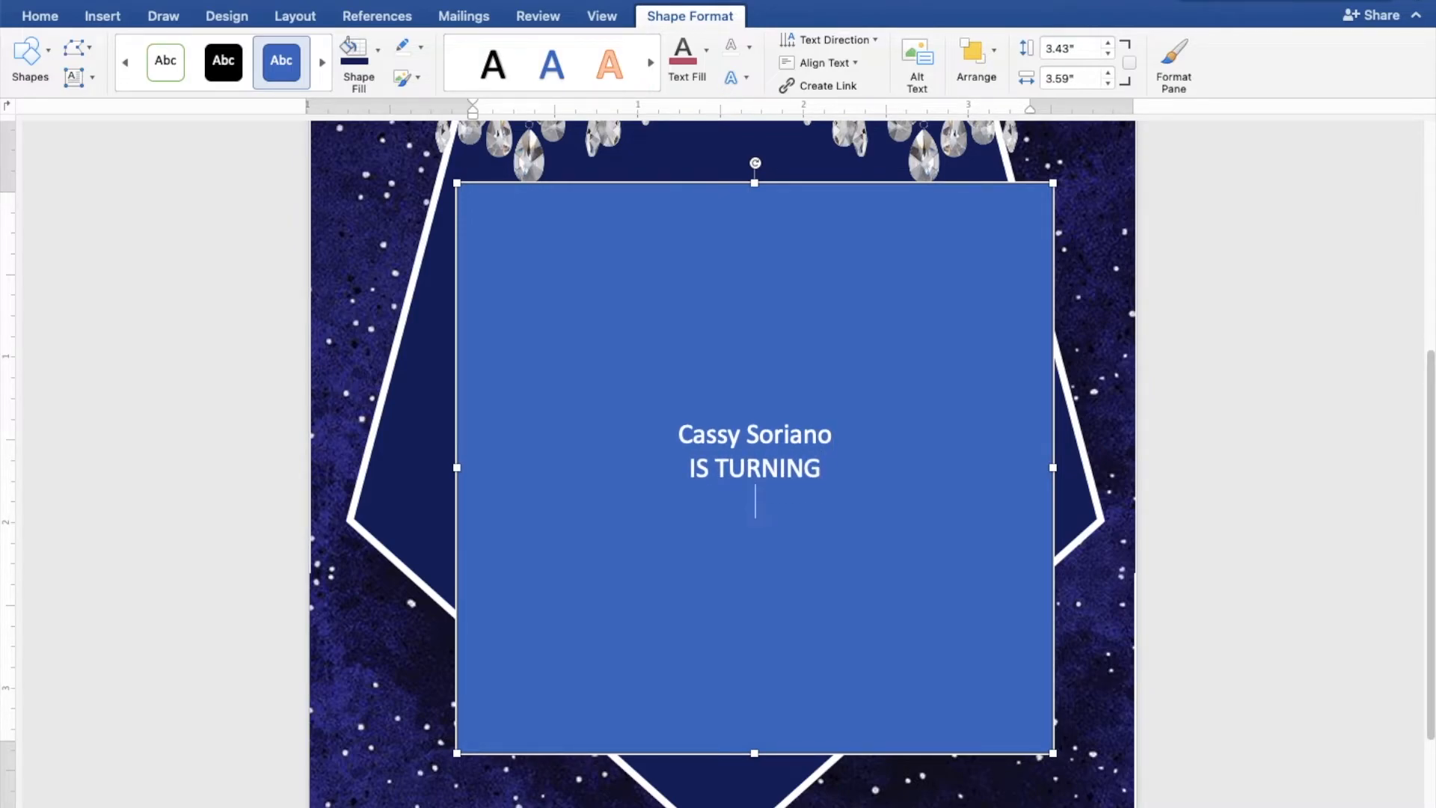
{"action": "type", "text": "eighteen"}
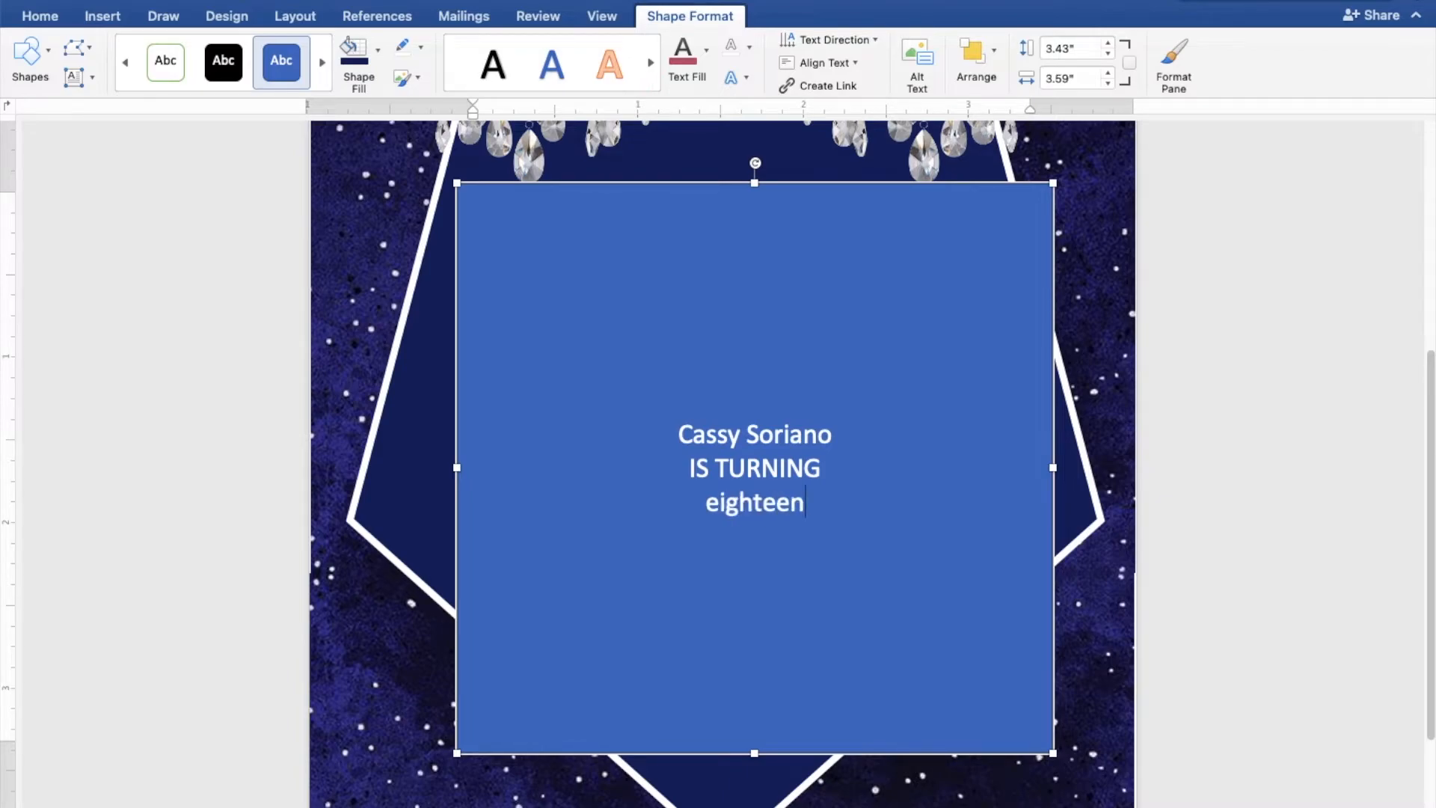
{"action": "key", "text": "Return"}
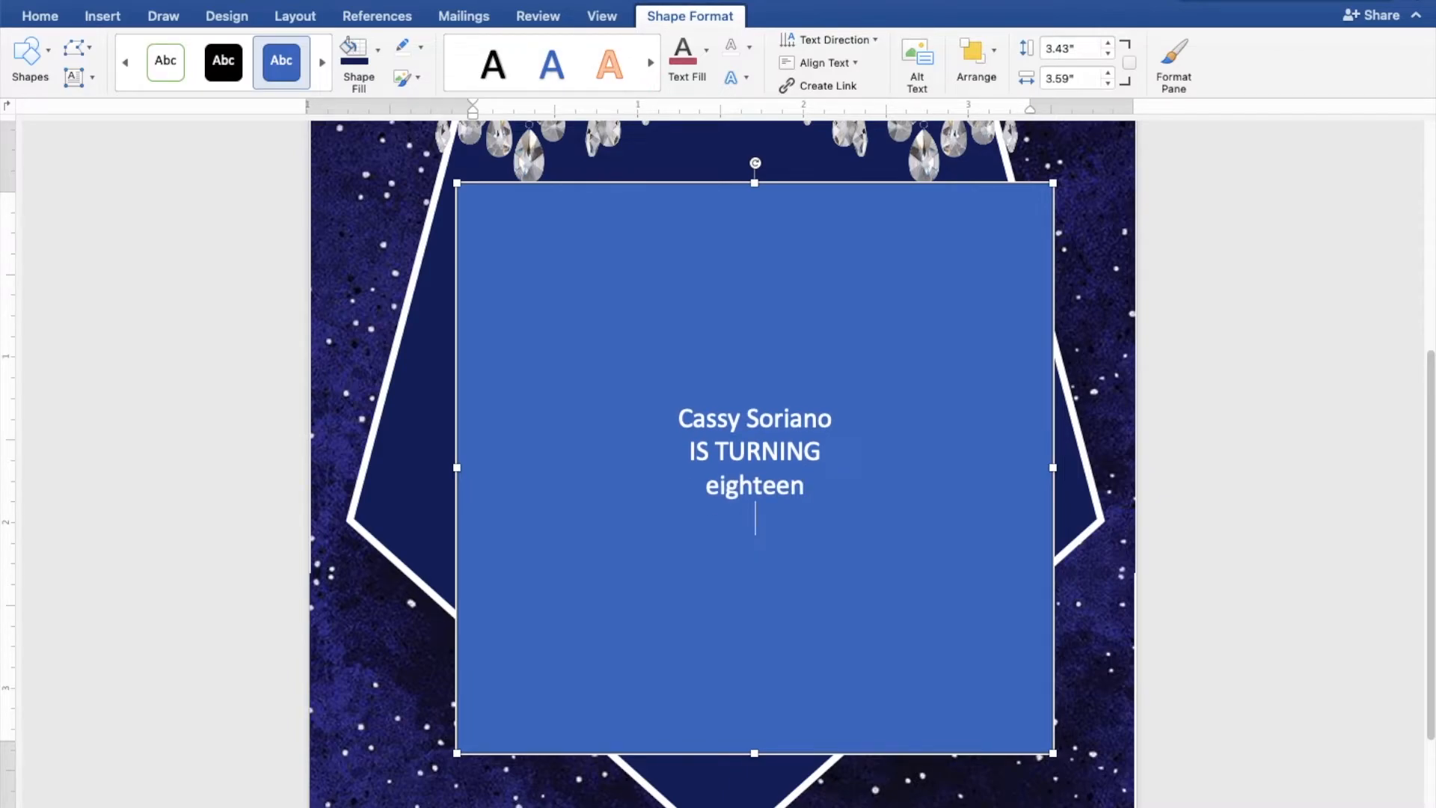
- Add lines for 'SUNDAY, DECEMBER 19, 2021', '5:00 PM TO 8:00 PM' and the three venue lines
{"action": "type", "text": "SUNDAY"}
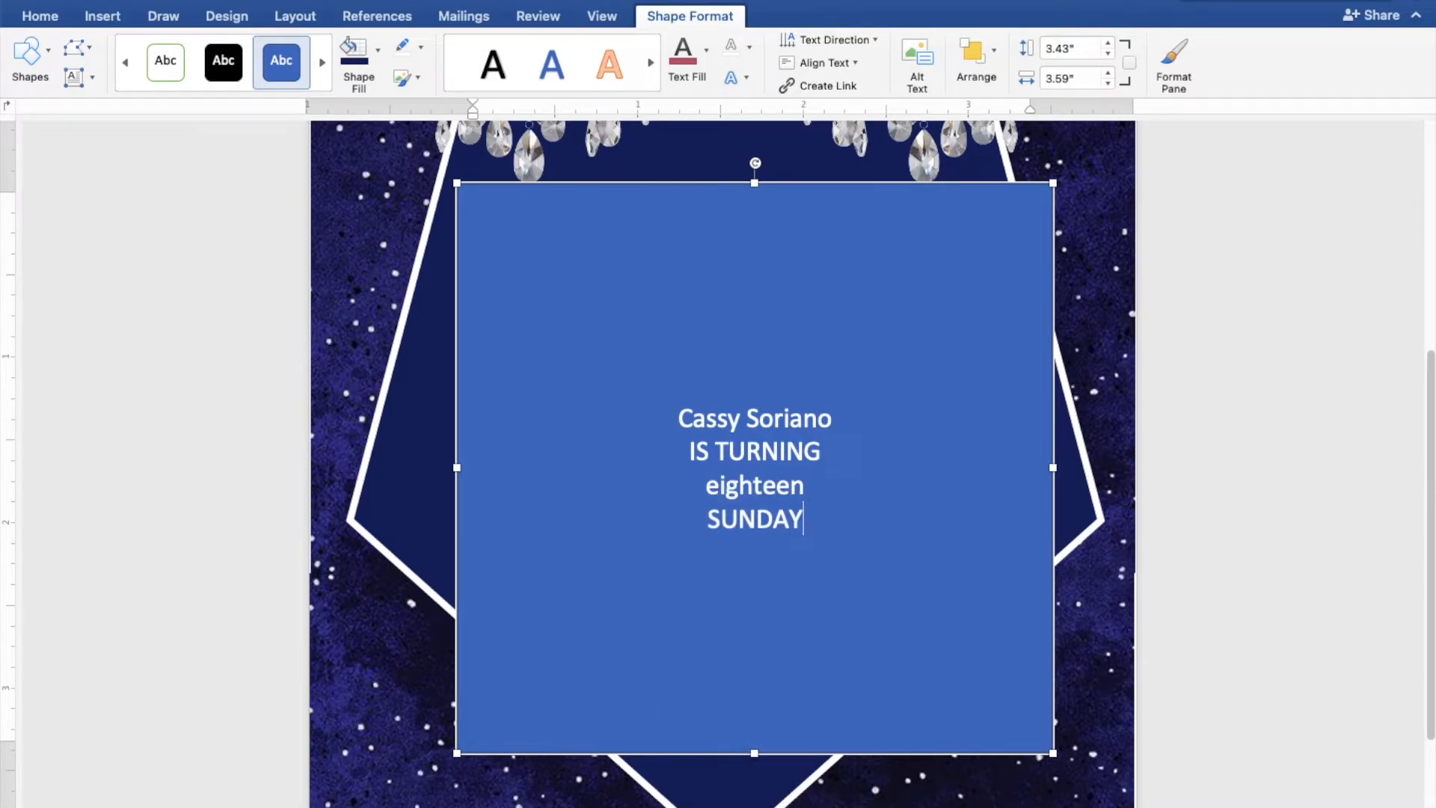
{"action": "type", "text": ", DECEM"}
{"action": "key", "text": "Return"}
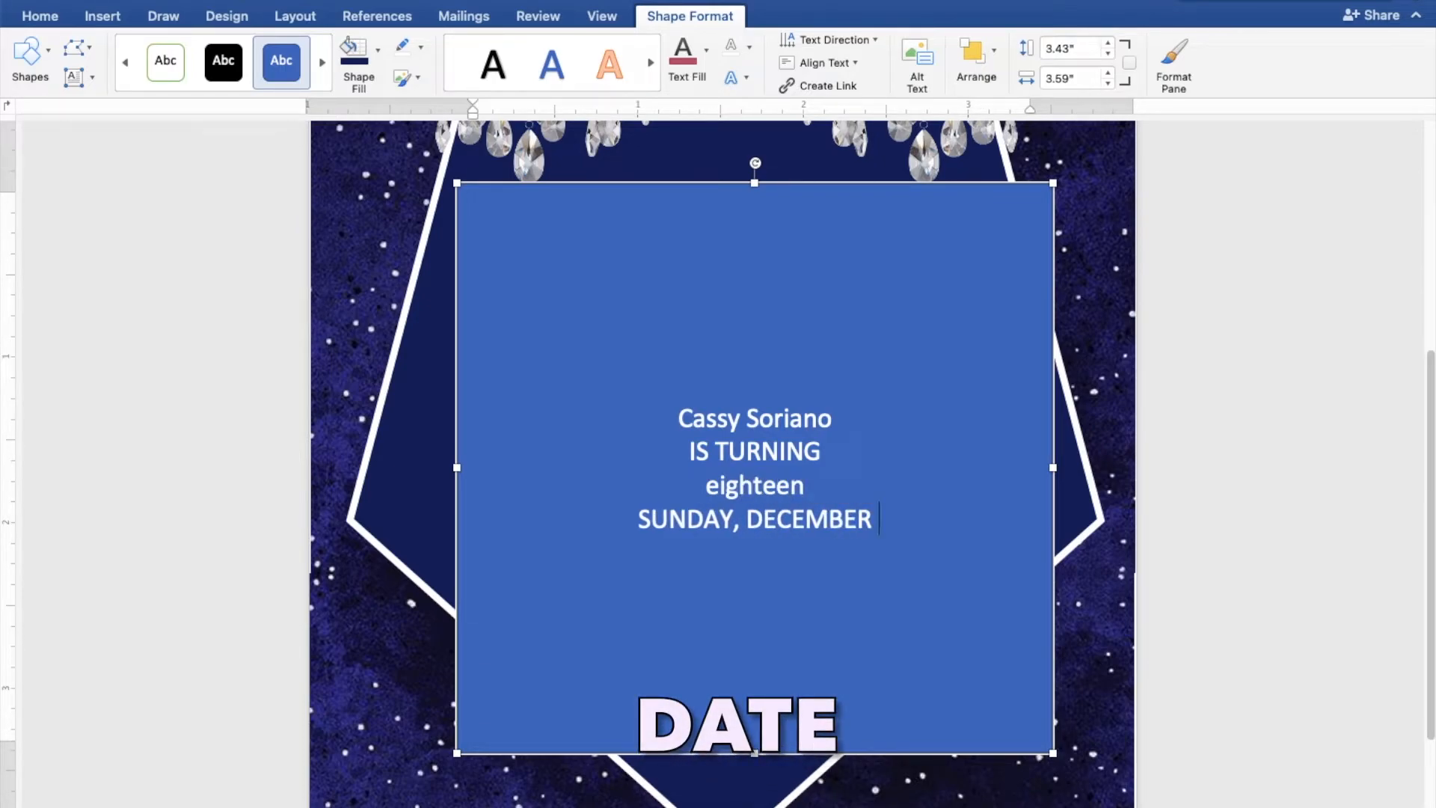
{"action": "type", "text": "19, 2021"}
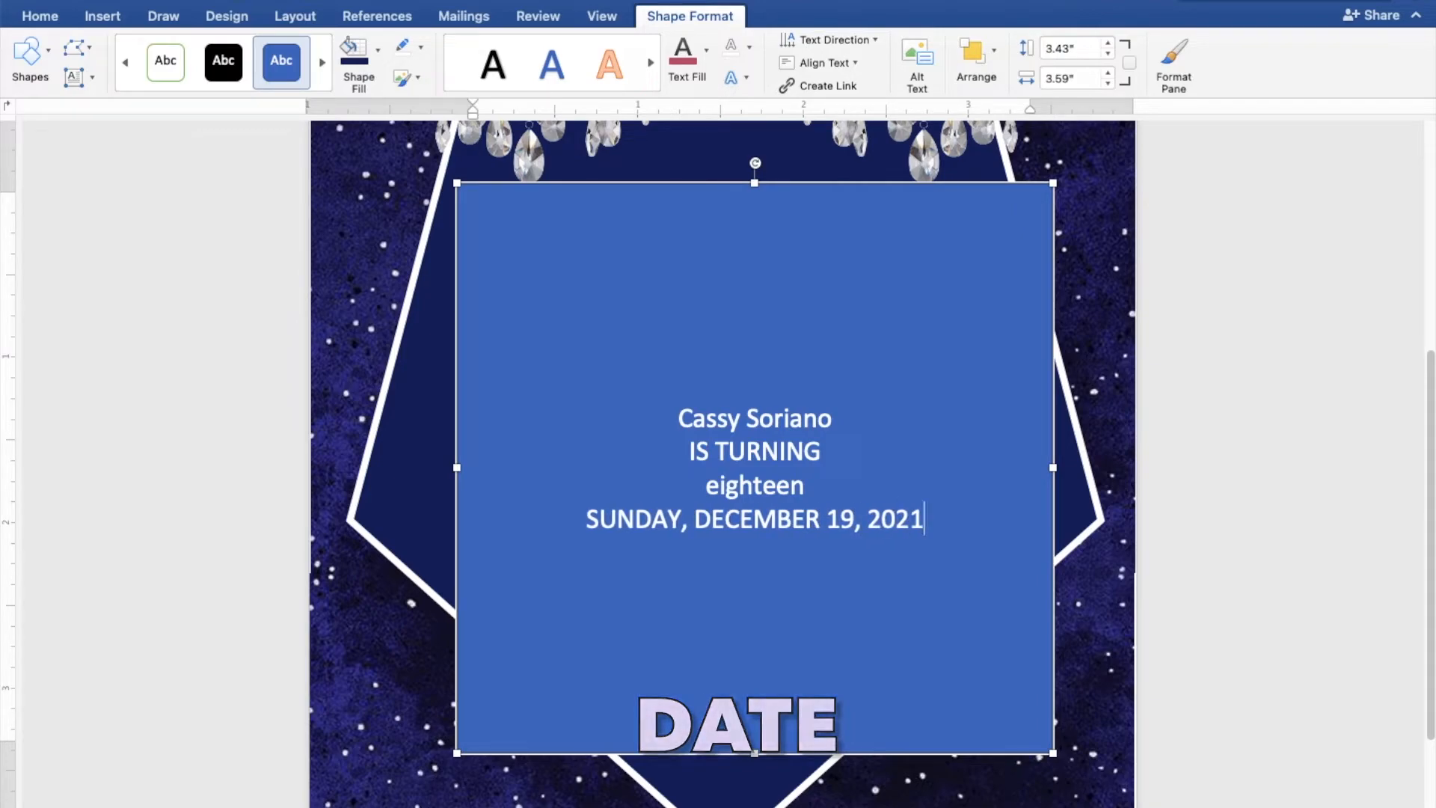
{"action": "key", "text": "Return"}
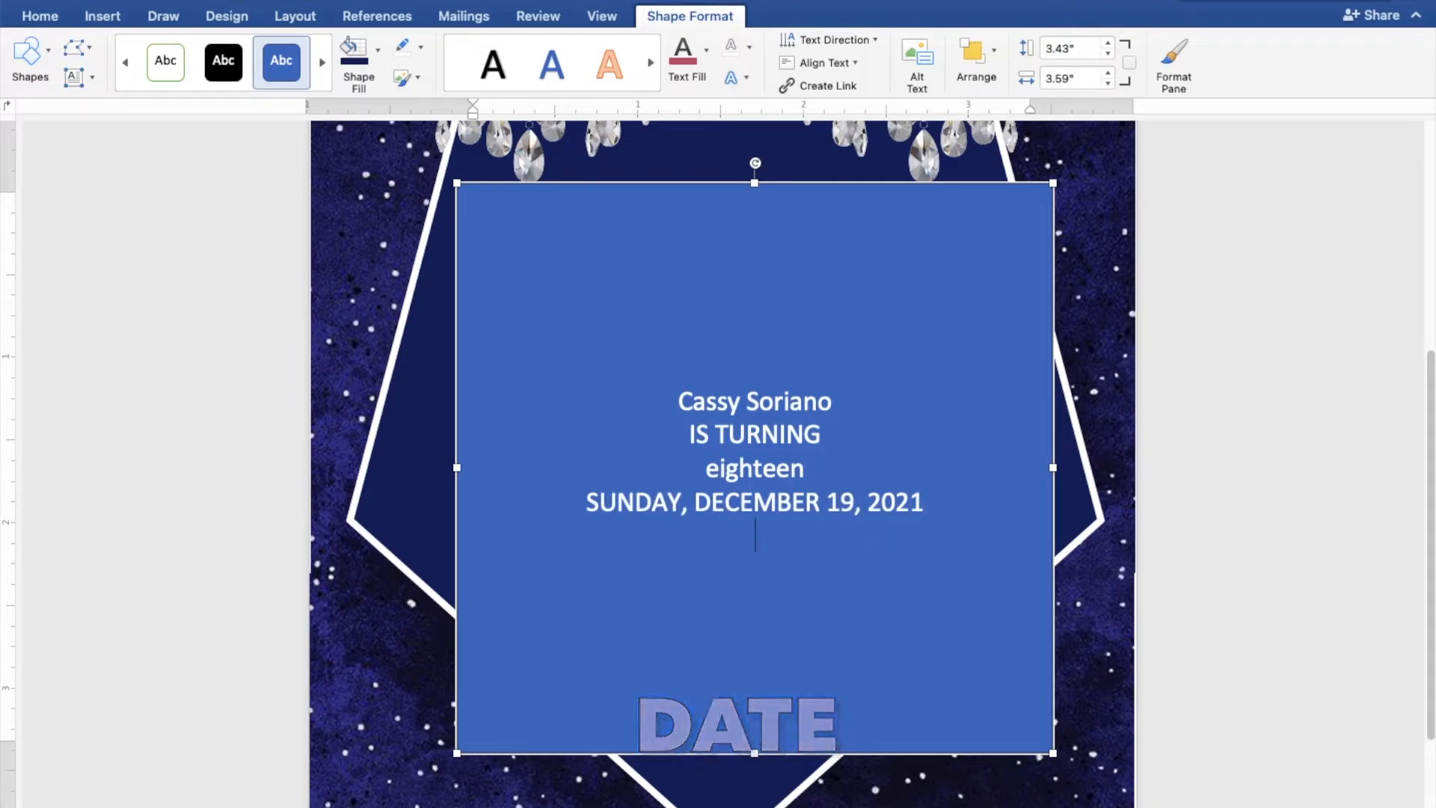
{"action": "type", "text": "5:00 P"}
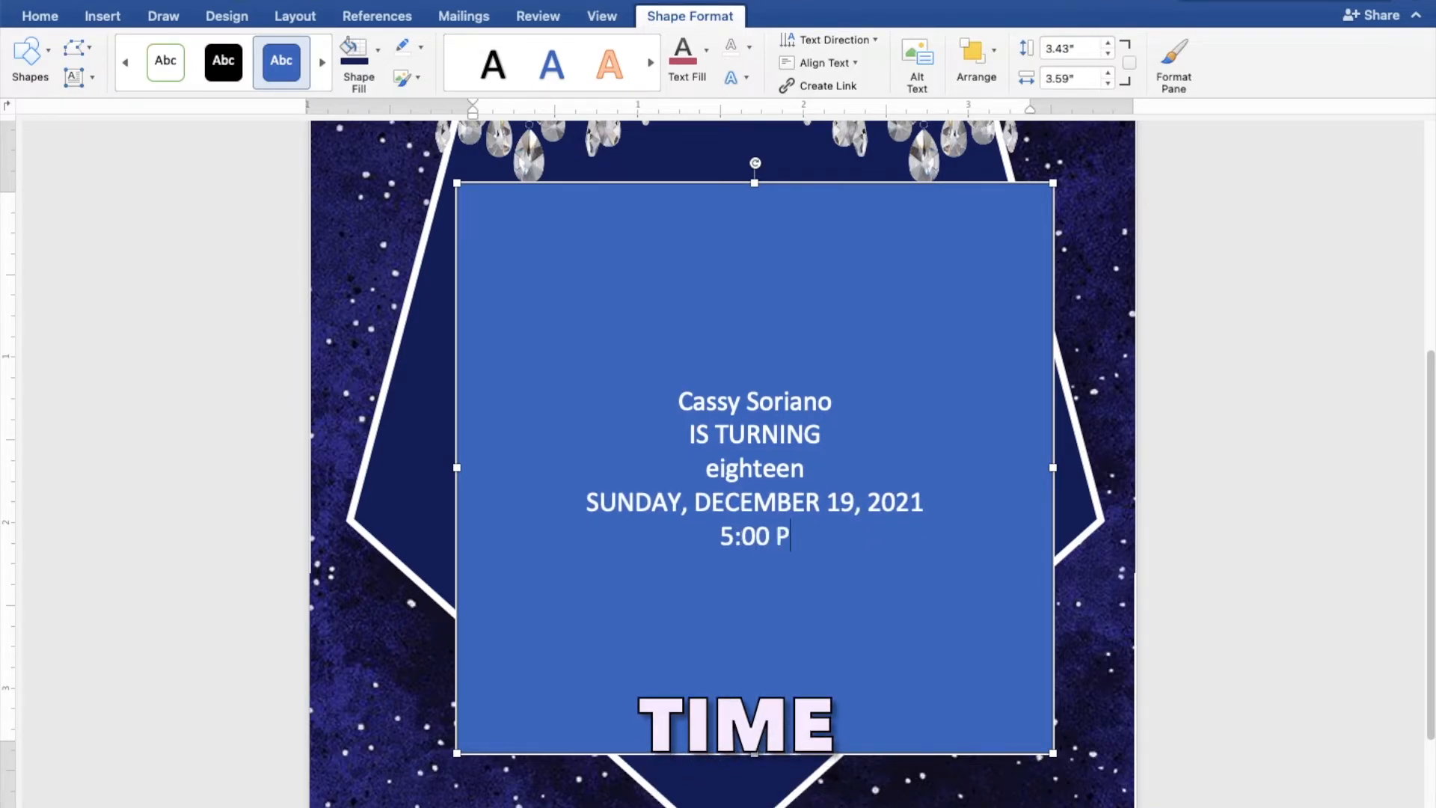
{"action": "type", "text": "M TO 8:"}
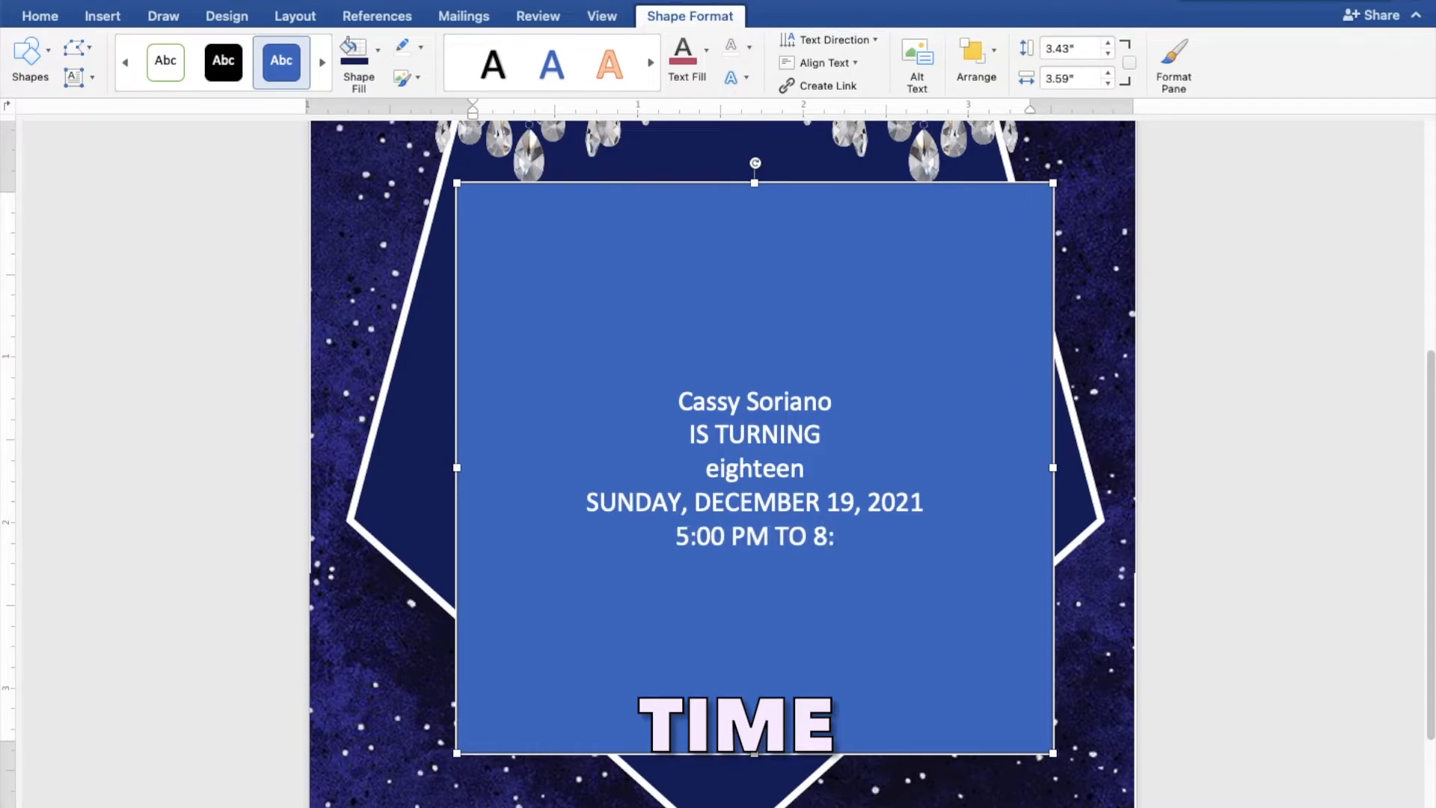
{"action": "type", "text": "00 PM"}
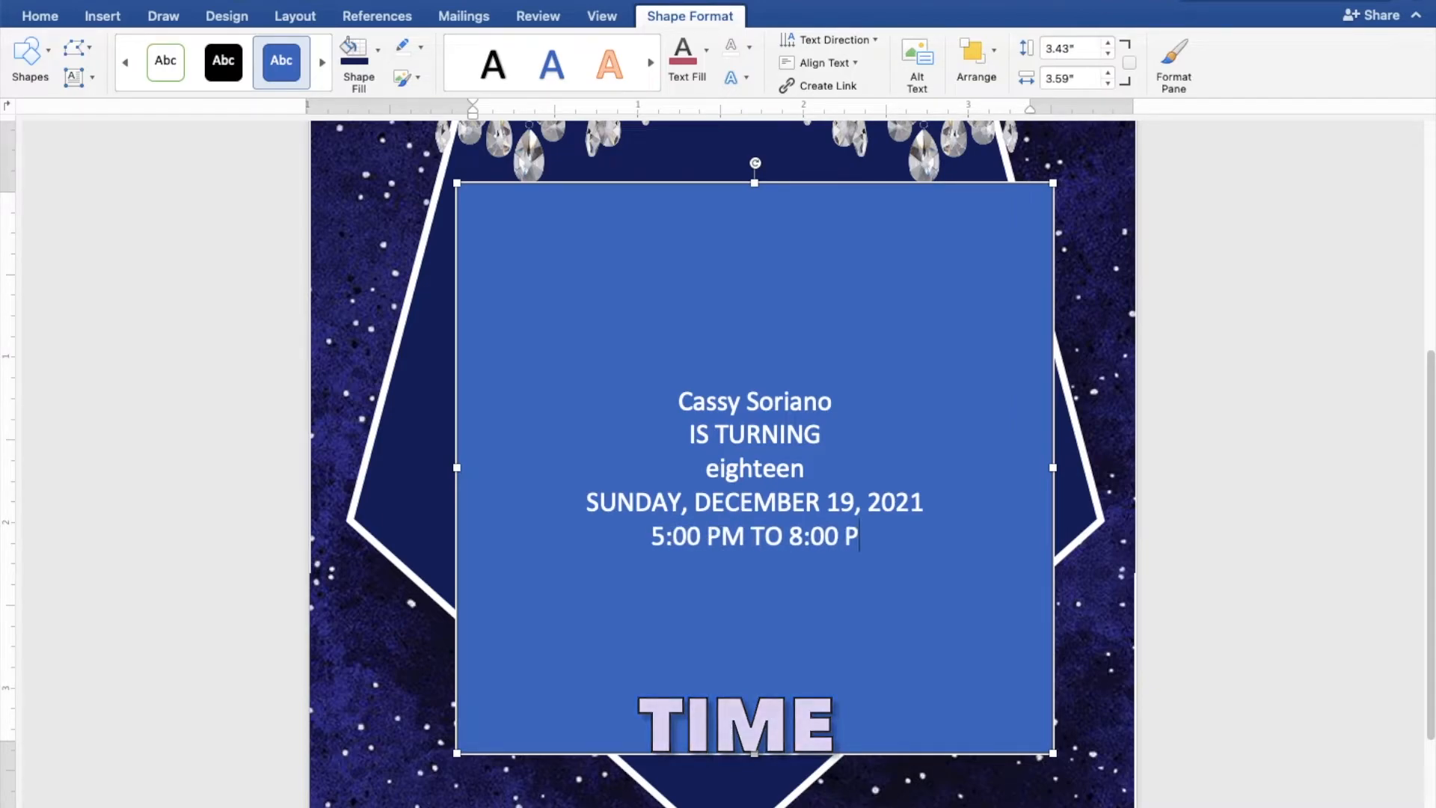
{"action": "key", "text": "Return"}
{"action": "type", "text": "JAPAN"}
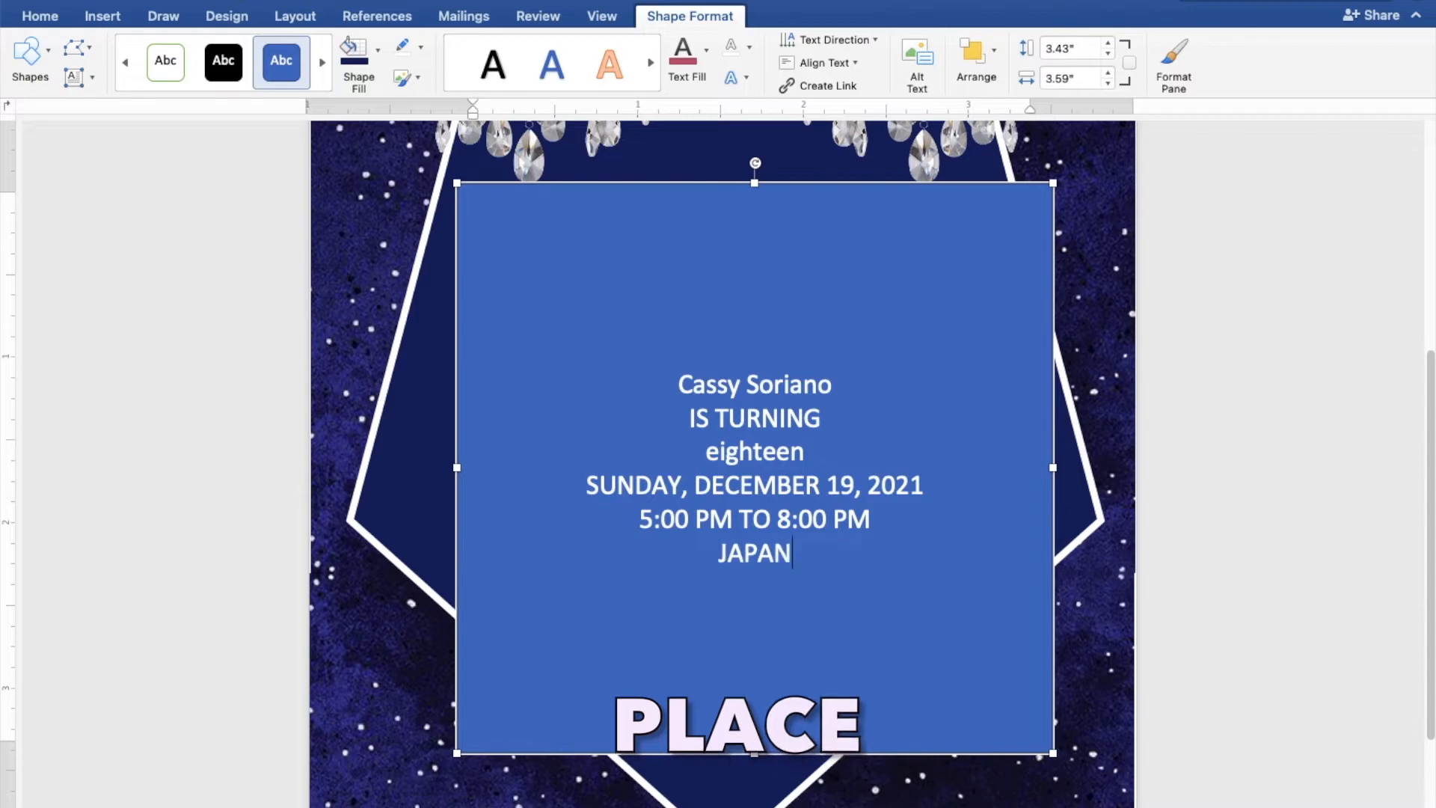
{"action": "type", "text": "ESE GARDEN"}
{"action": "key", "text": "Return"}
{"action": "type", "text": "TONDALIGAN"}
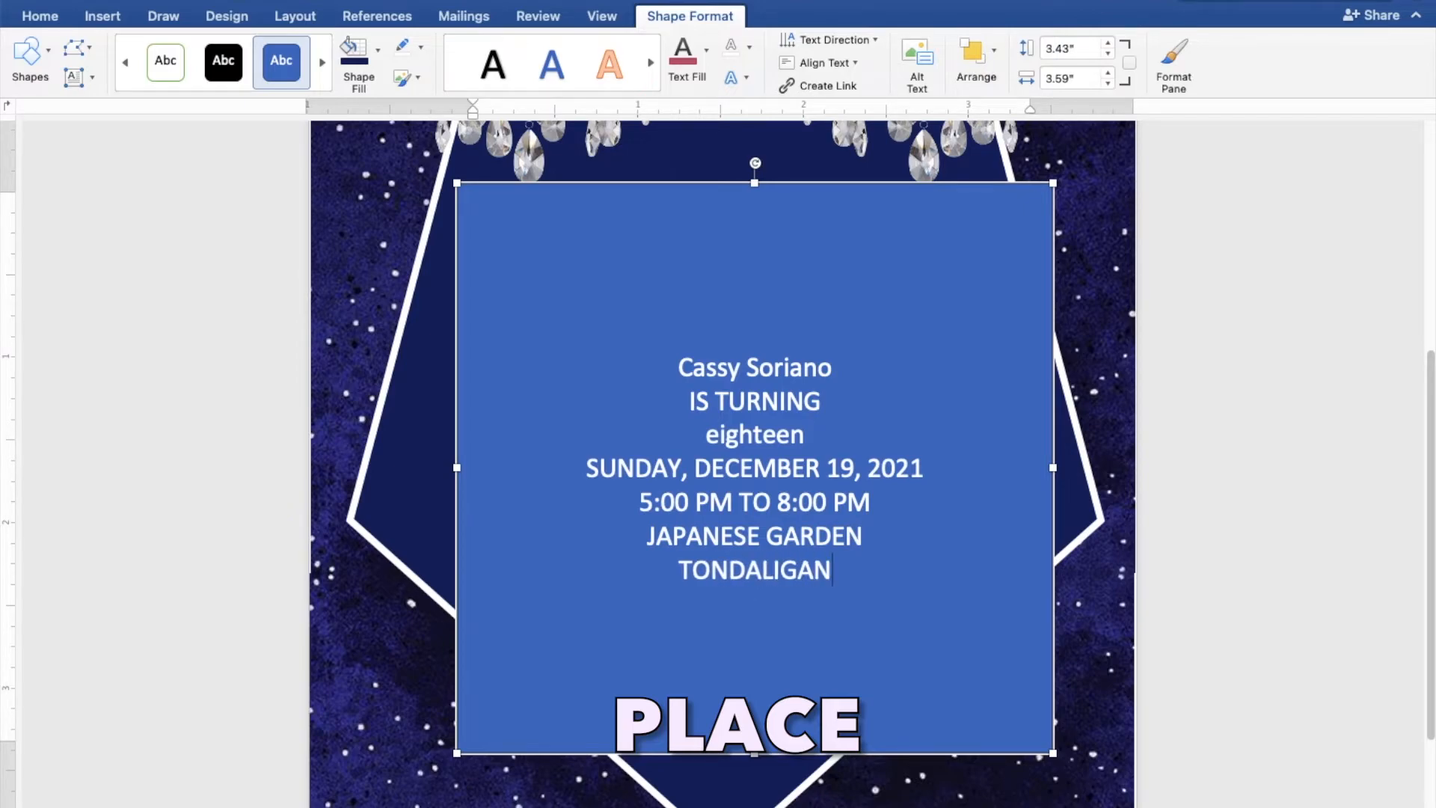
{"action": "type", "text": " BEACH"}
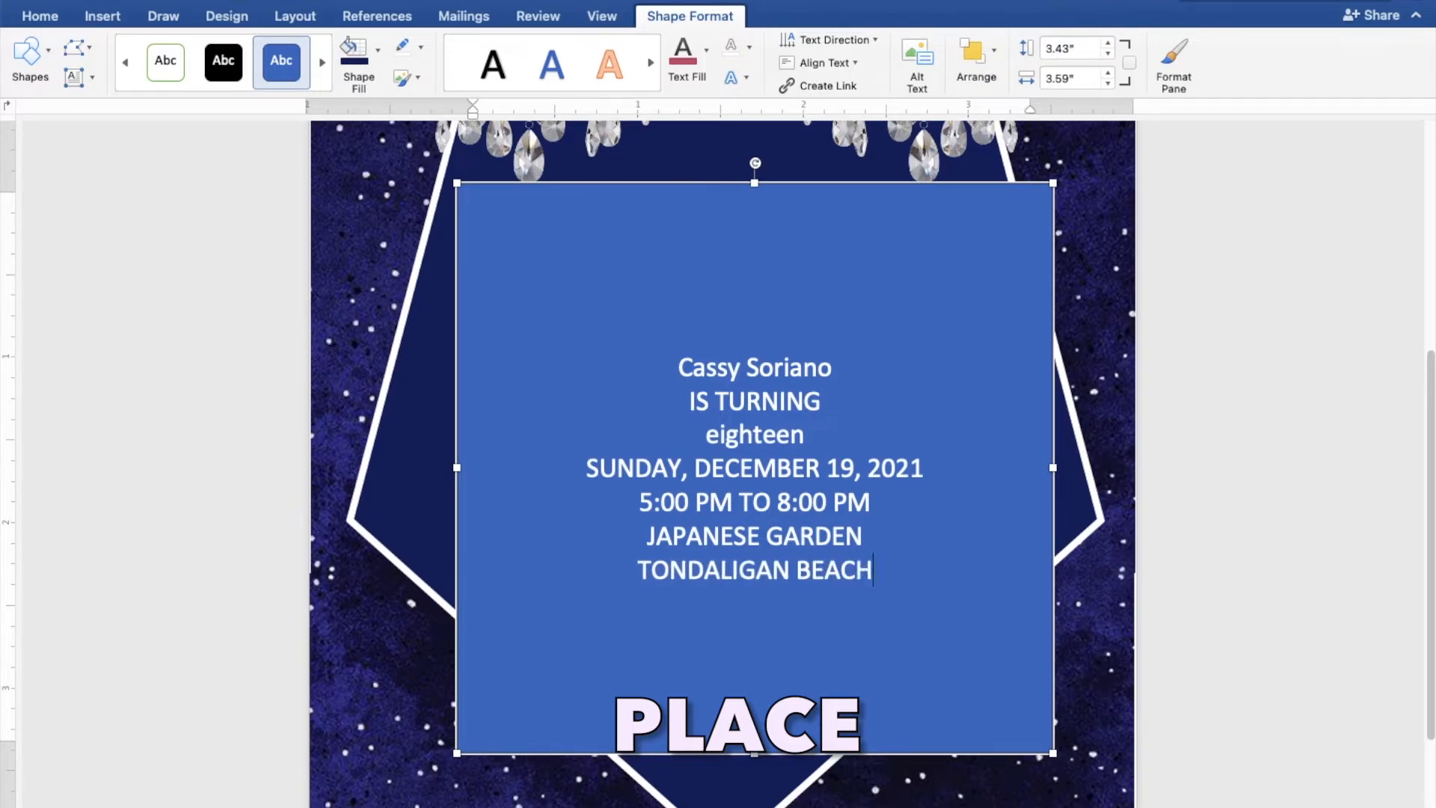
{"action": "key", "text": "Return"}
{"action": "type", "text": "DAGUPAN"}
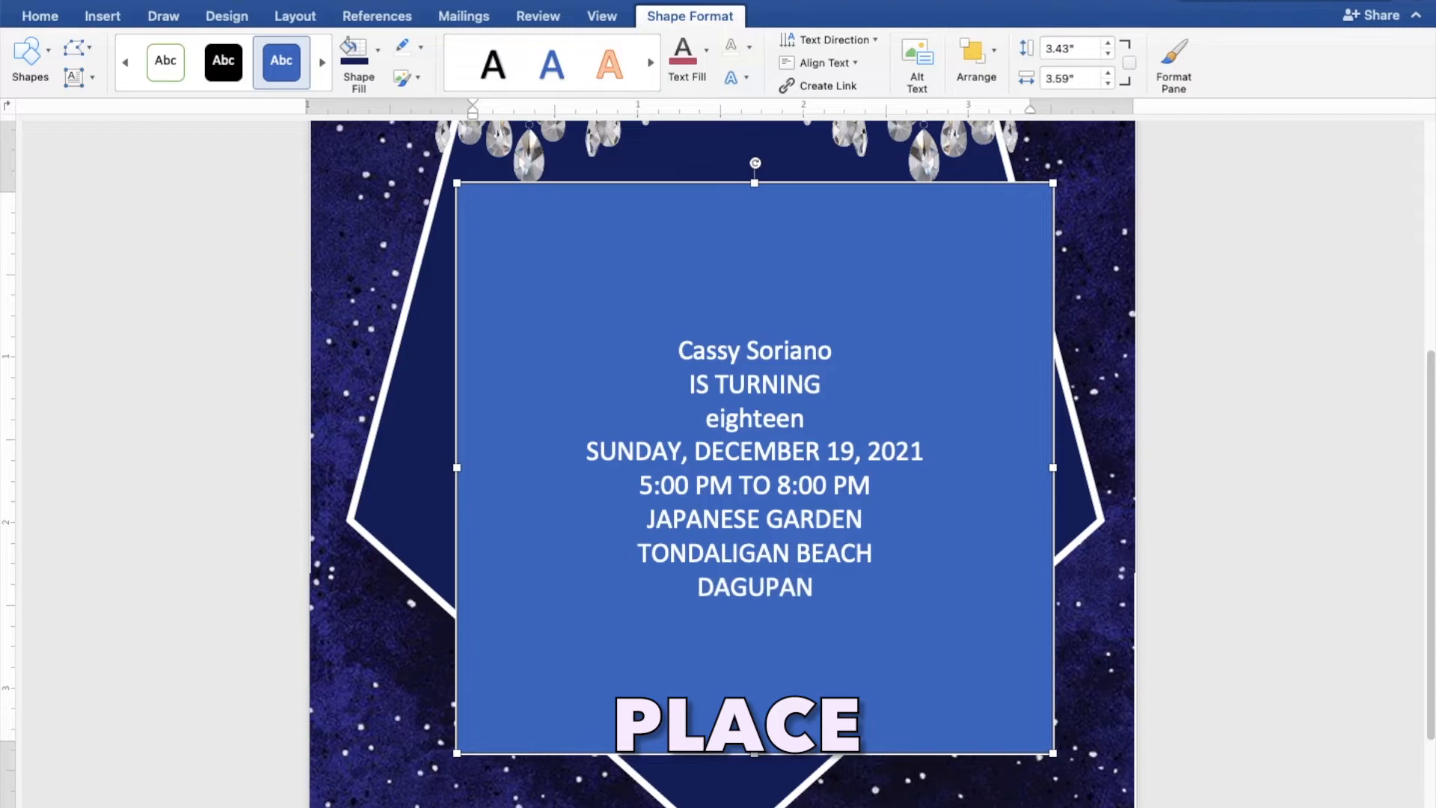
{"action": "type", "text": " CITY"}
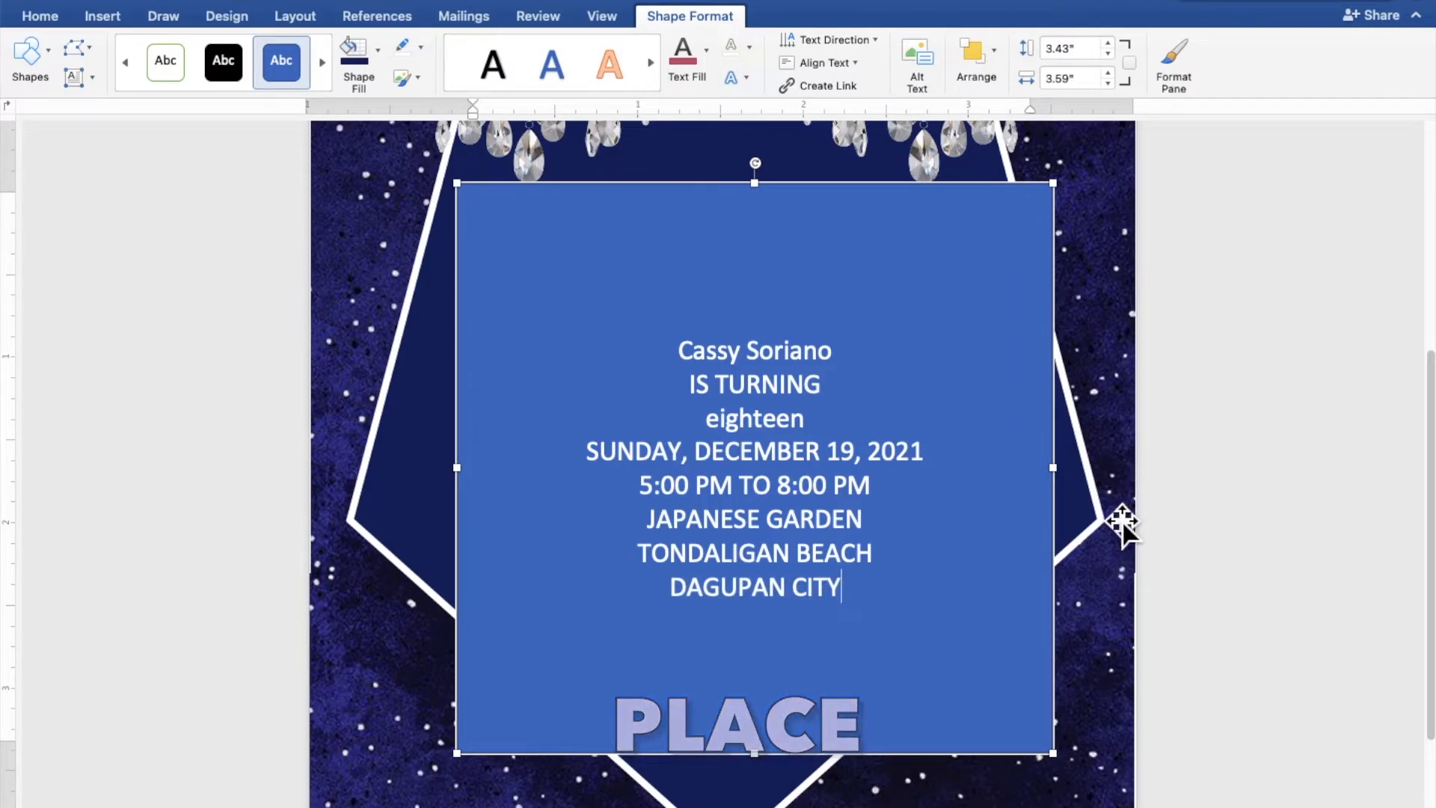
- Give the text box No Fill and No Outline so the navy pentagon shows through
{"action": "left_click_drag", "start_coordinate": [856, 606], "coordinate": [692, 366]}
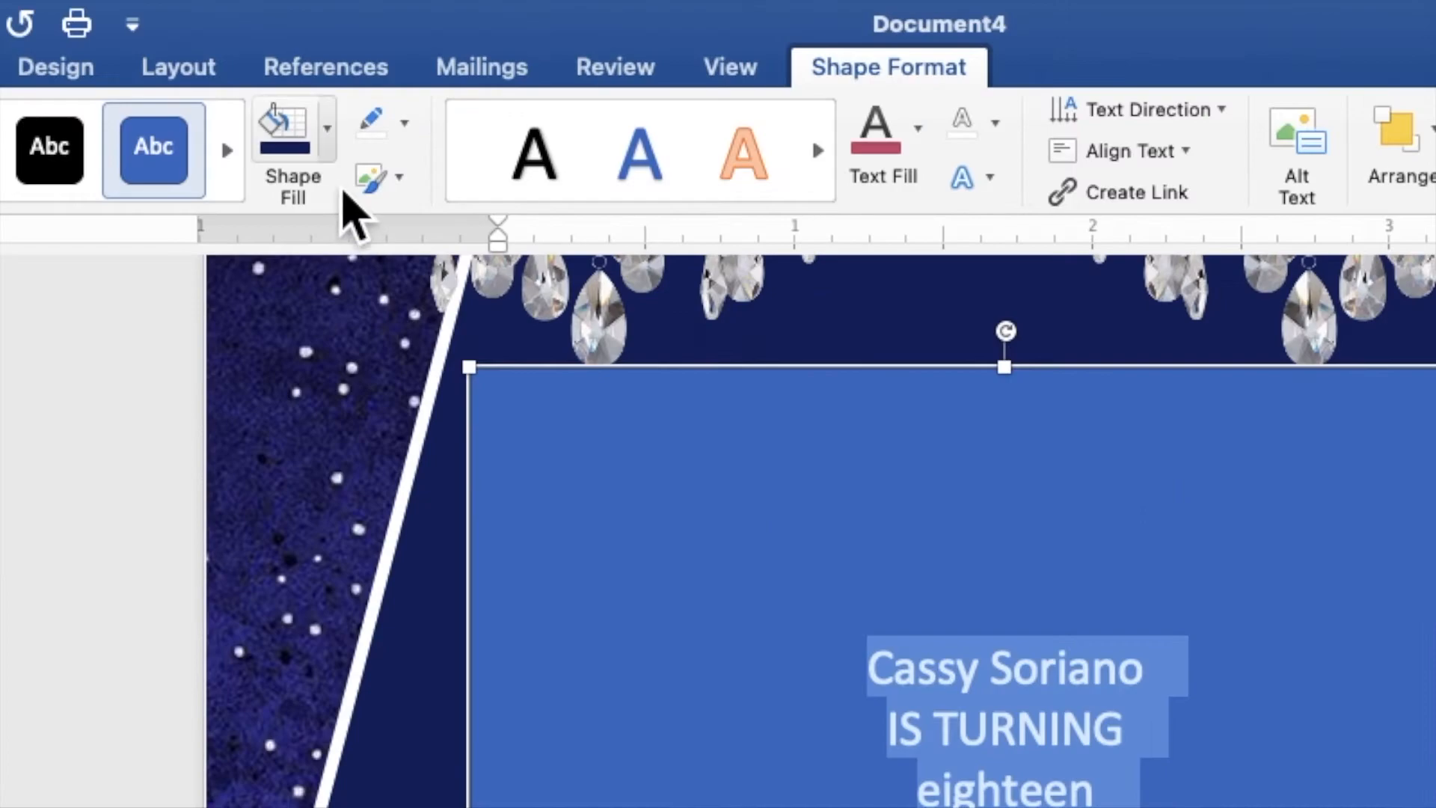
{"action": "left_click", "coordinate": [328, 145]}
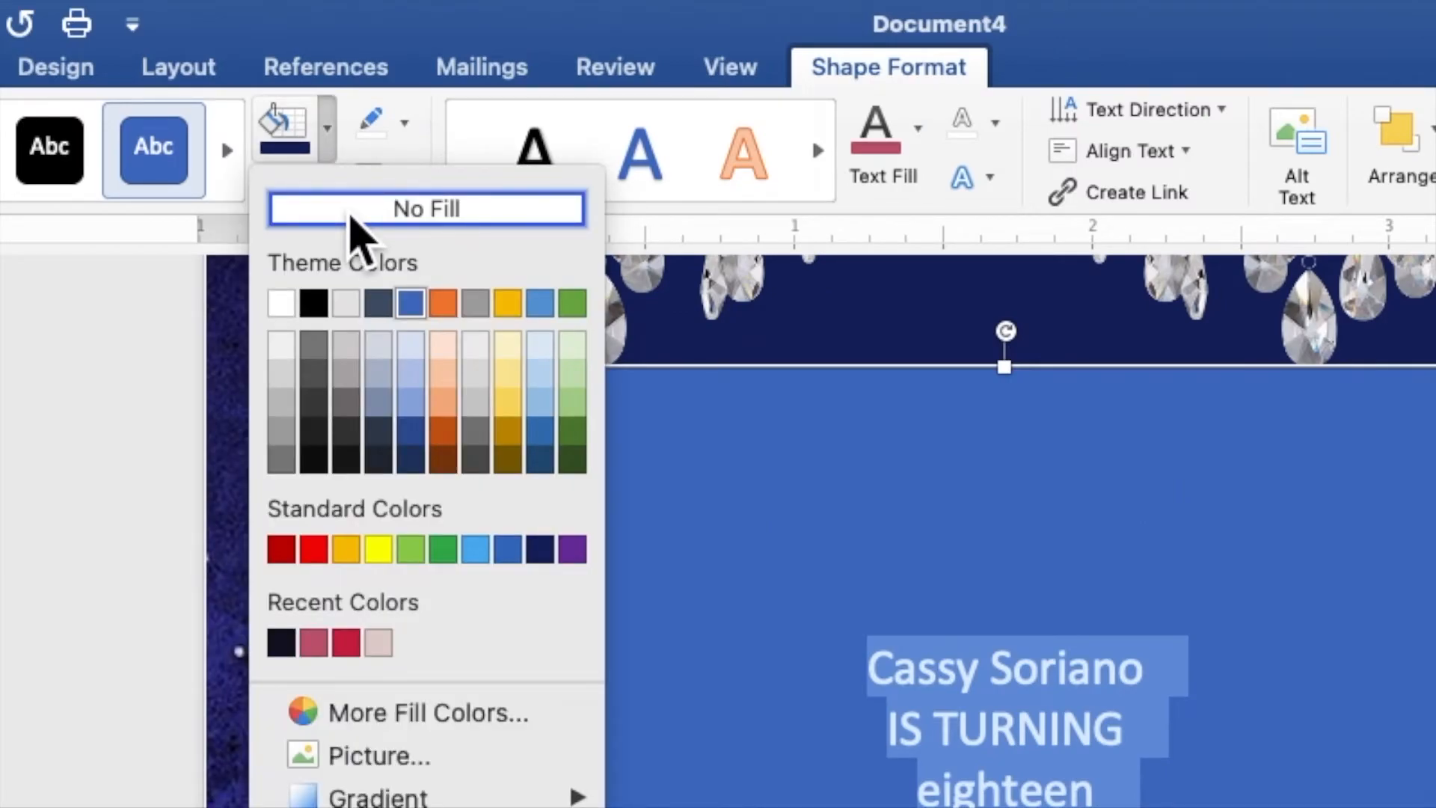
{"action": "left_click", "coordinate": [352, 224]}
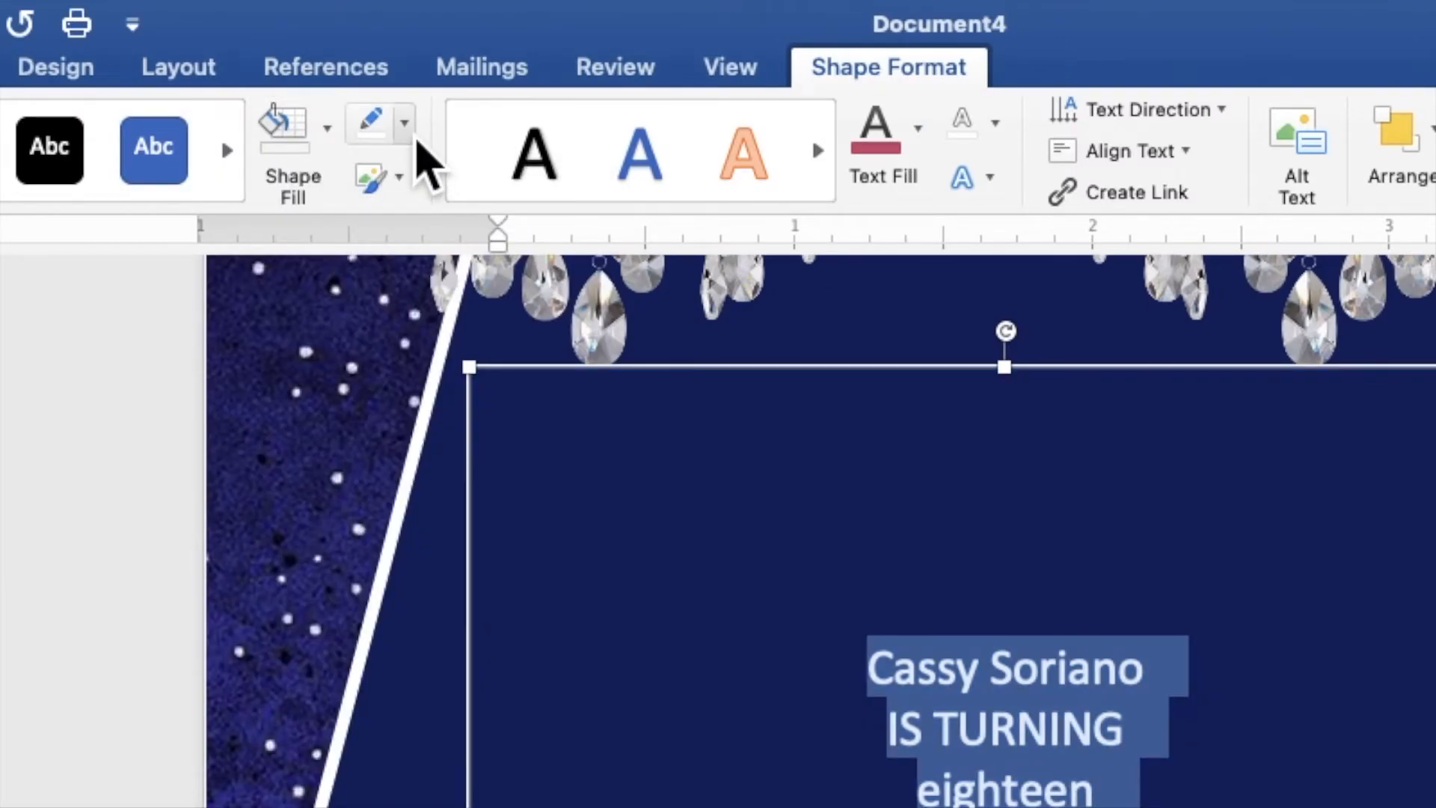
{"action": "left_click", "coordinate": [405, 124]}
{"action": "left_click", "coordinate": [420, 193]}
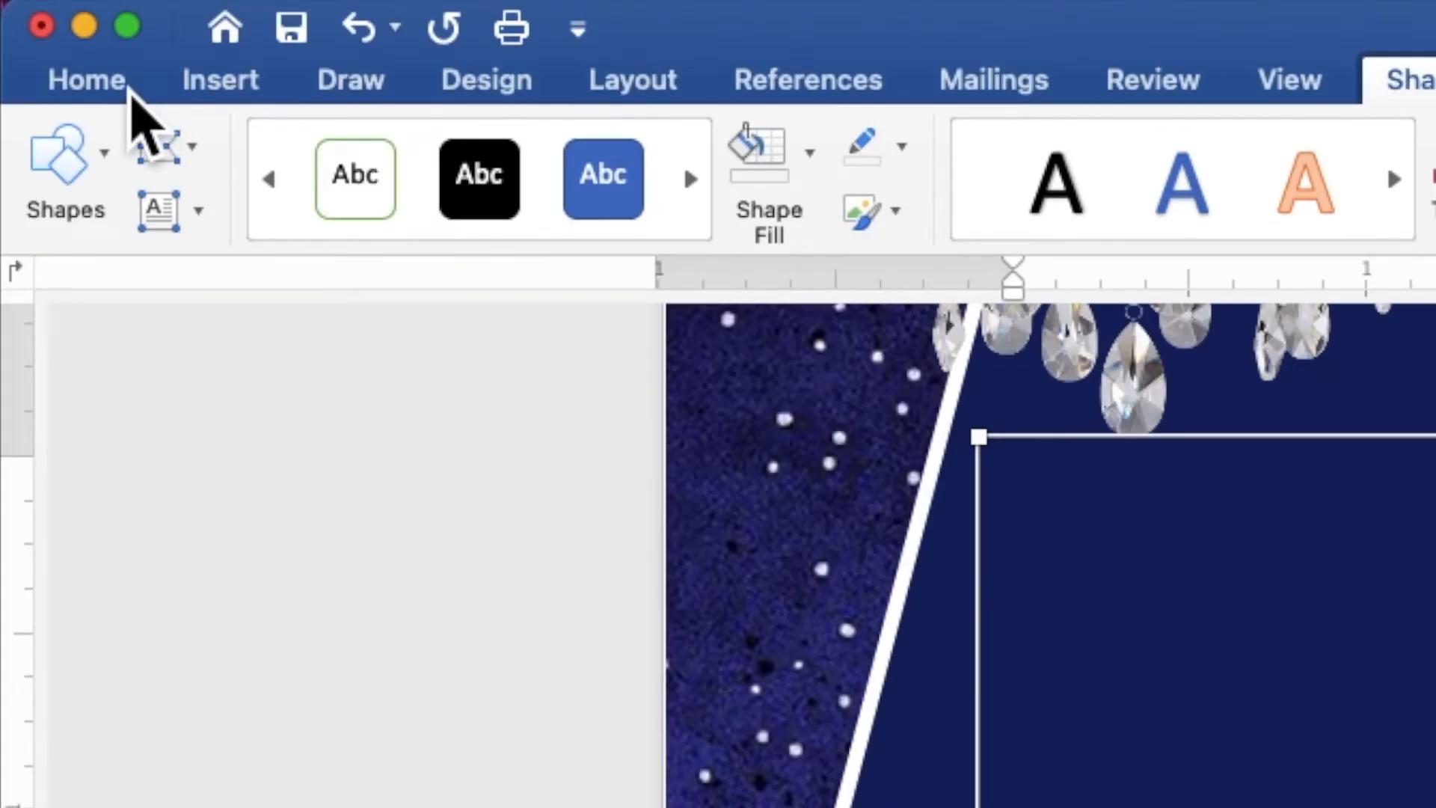
{"action": "left_click", "coordinate": [58, 23]}
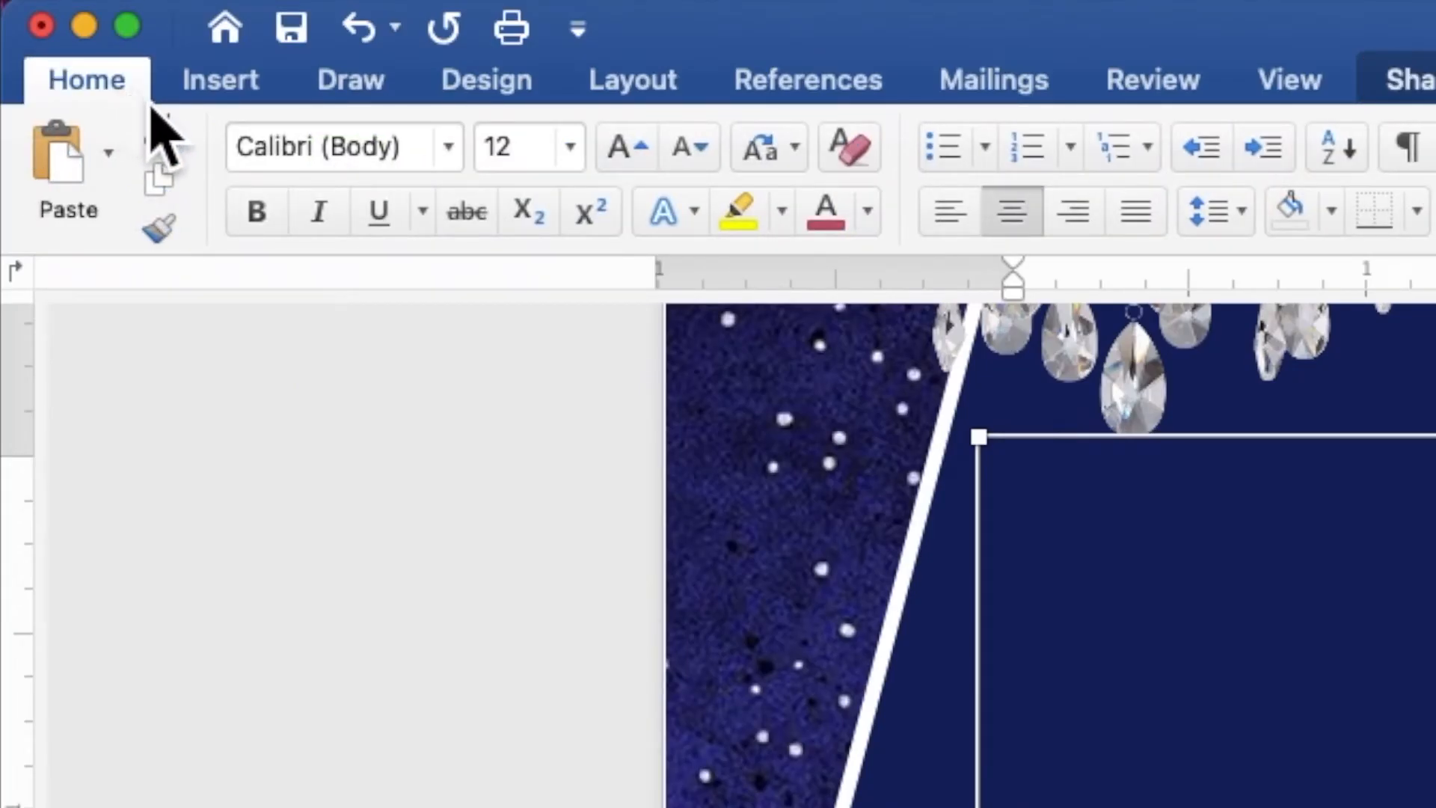
- Set all the invitation lines to Times New Roman, size 8
{"action": "left_click", "coordinate": [454, 163]}
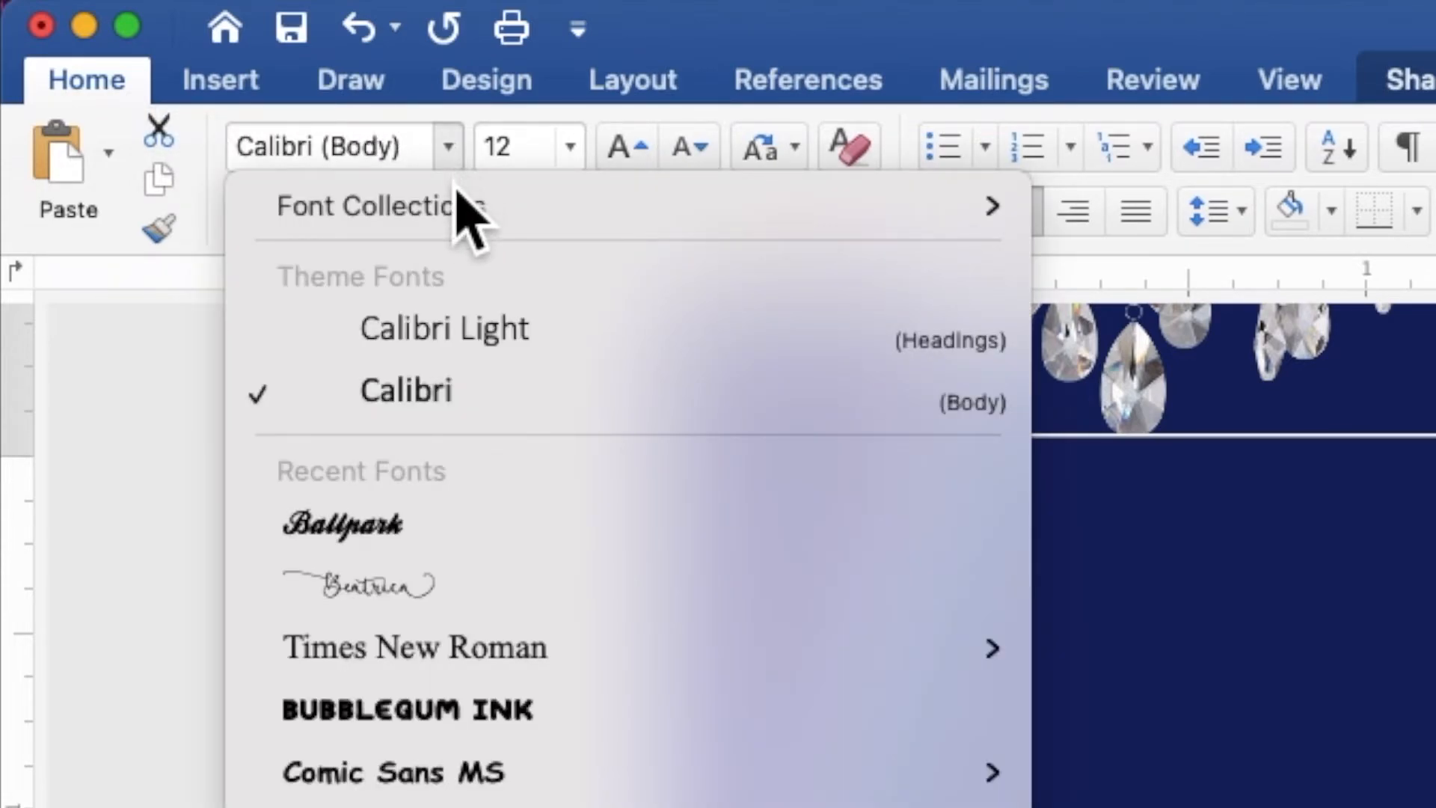
{"action": "left_click", "coordinate": [490, 662]}
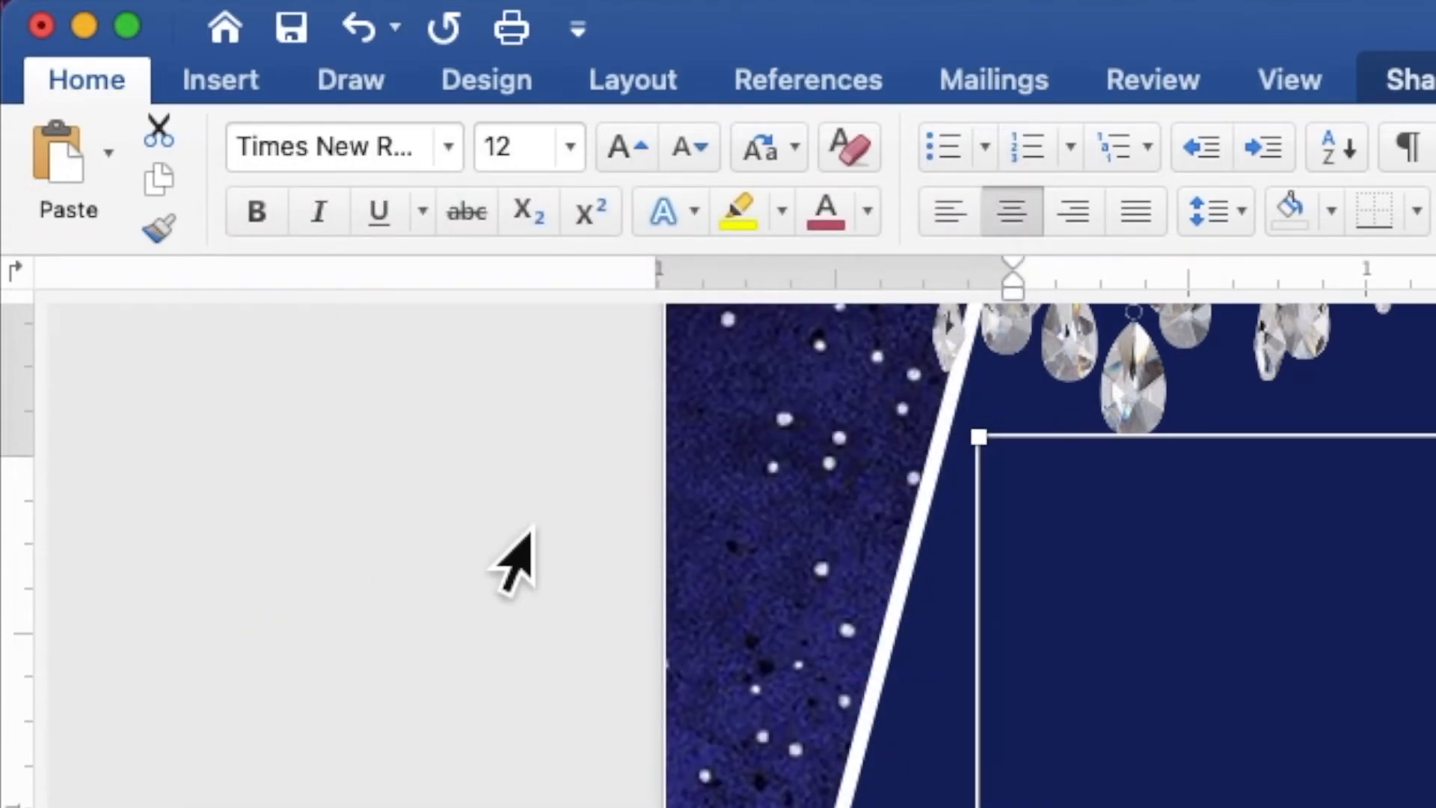
{"action": "left_click", "coordinate": [581, 167]}
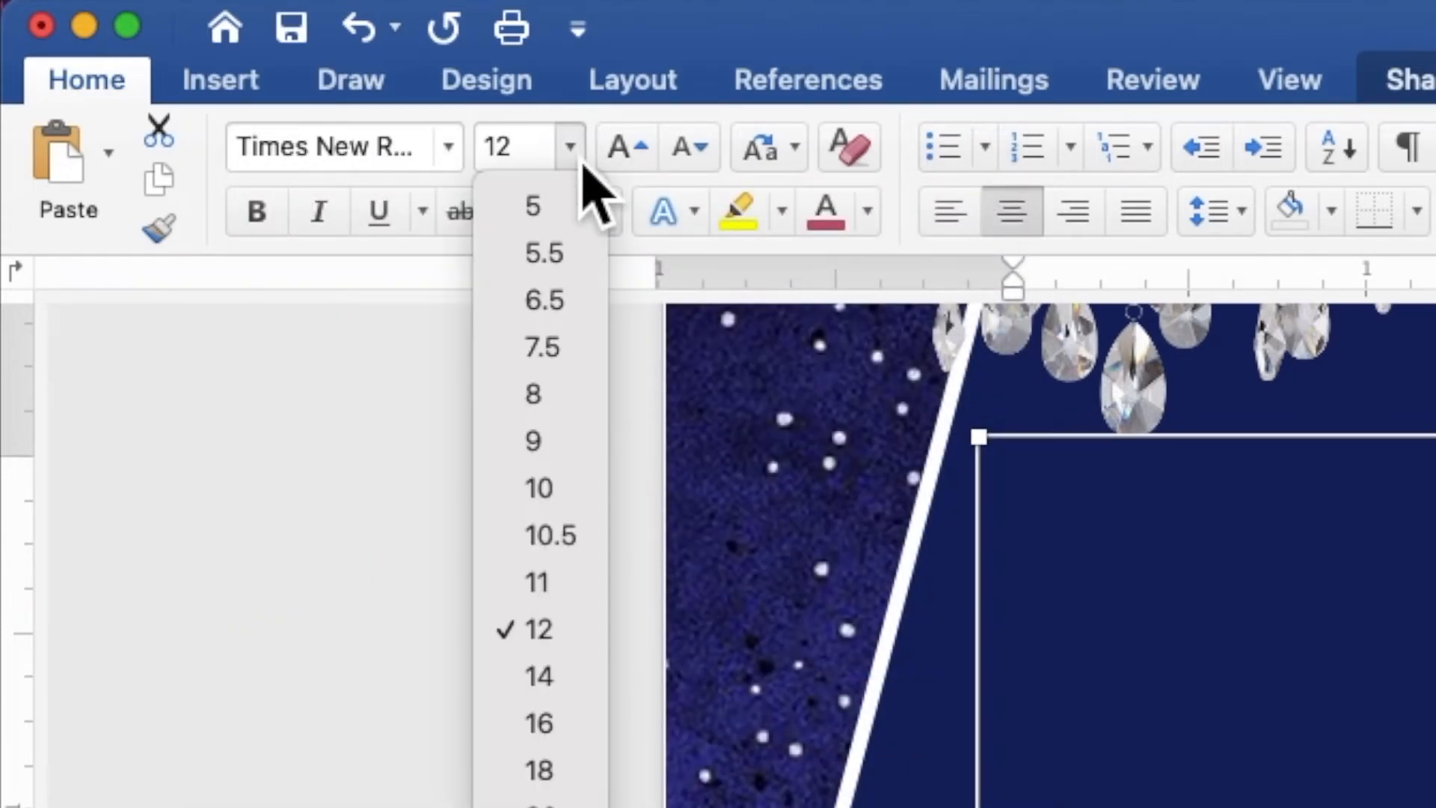
{"action": "left_click", "coordinate": [576, 400]}
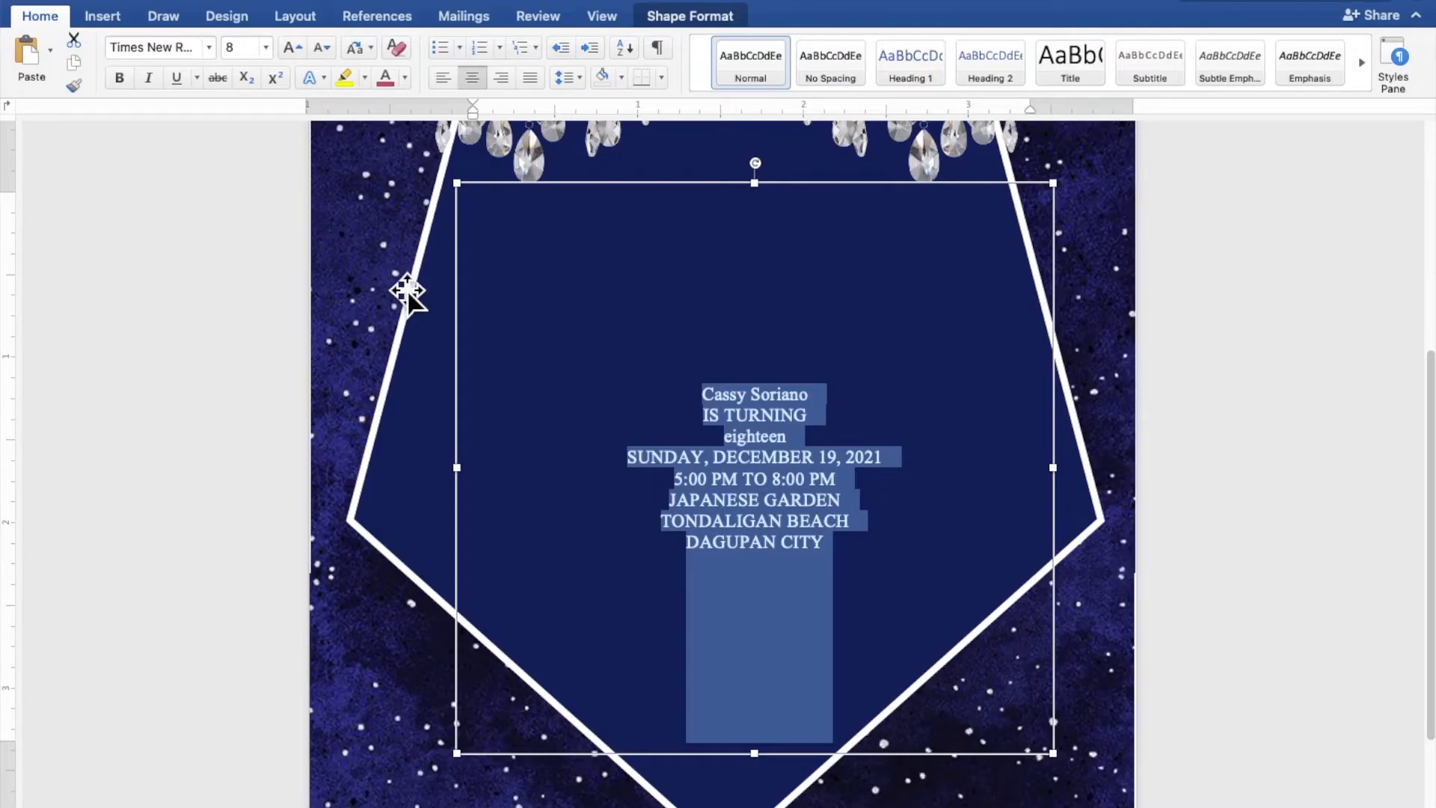
{"action": "left_click", "coordinate": [788, 441]}
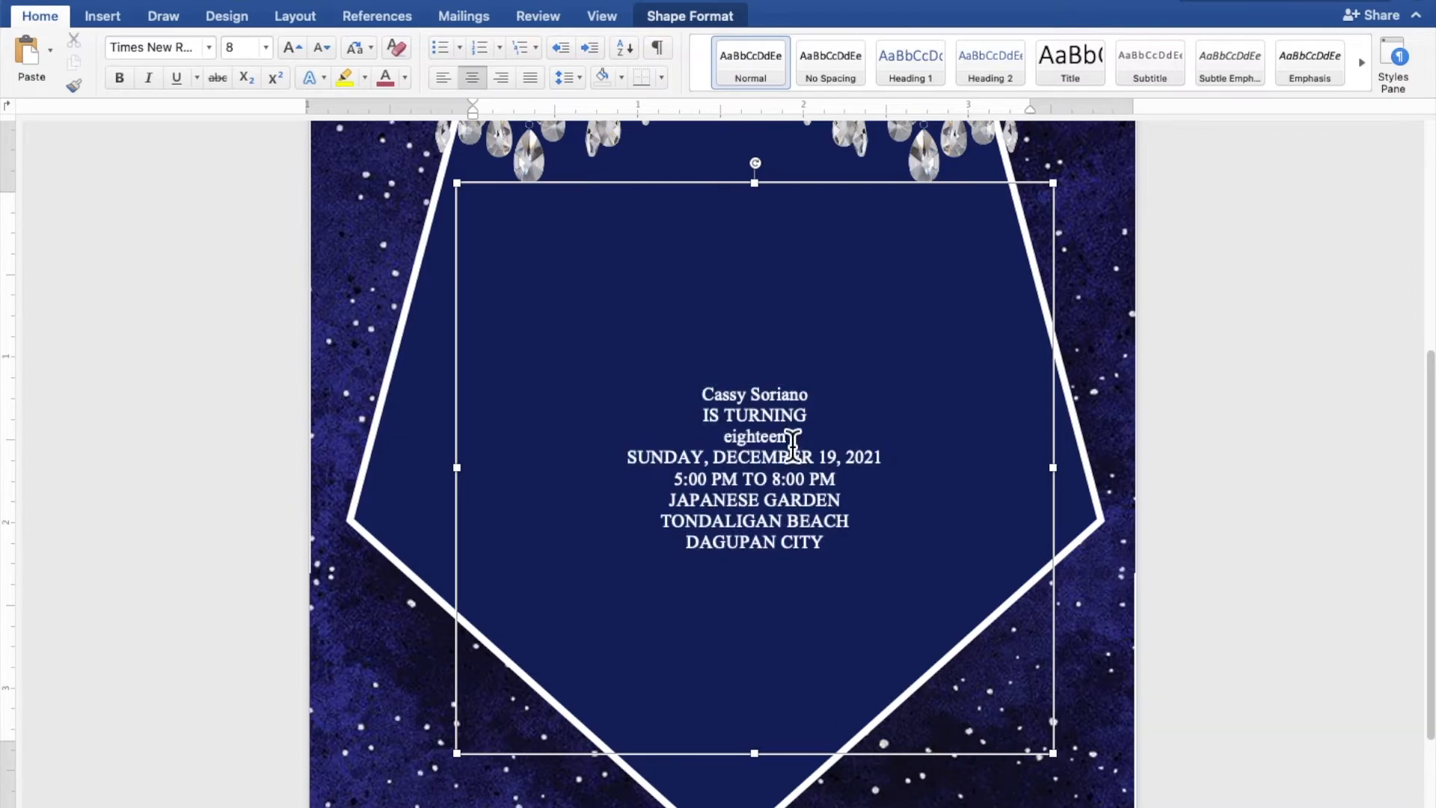
{"action": "left_click_drag", "start_coordinate": [809, 394], "coordinate": [728, 402]}
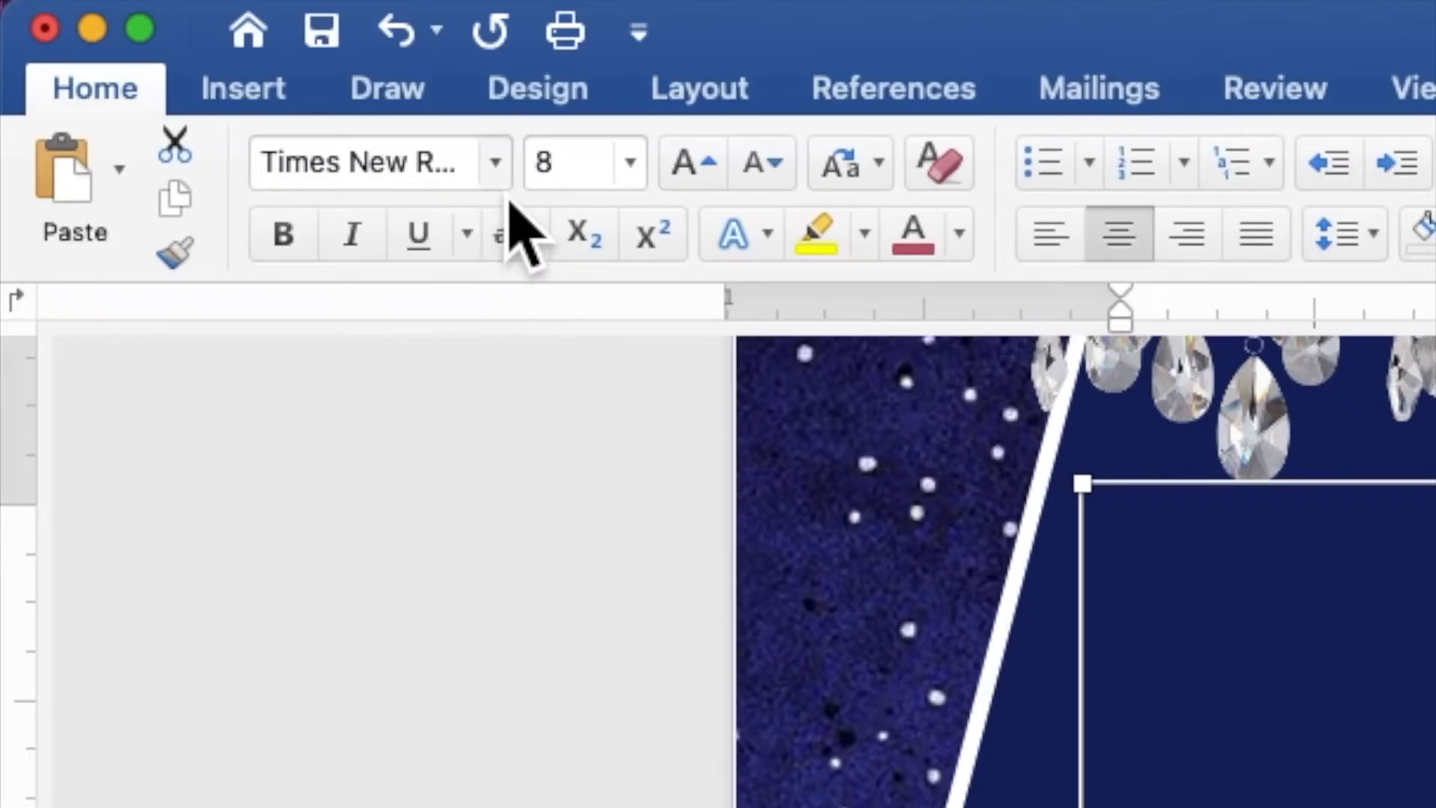
- Set the celebrant's name in the Ballpark font at size 40
{"action": "left_click", "coordinate": [209, 49]}
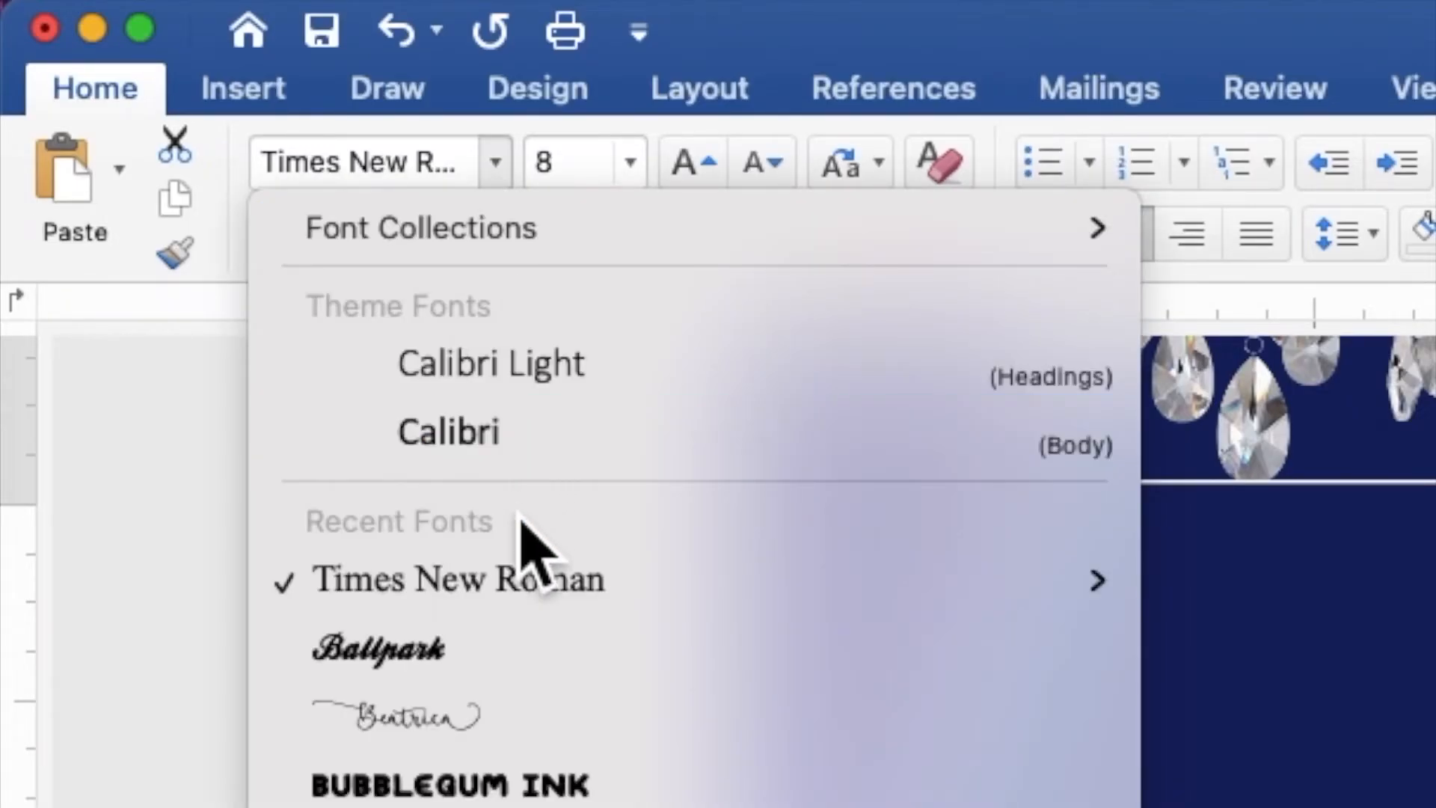
{"action": "left_click", "coordinate": [532, 695]}
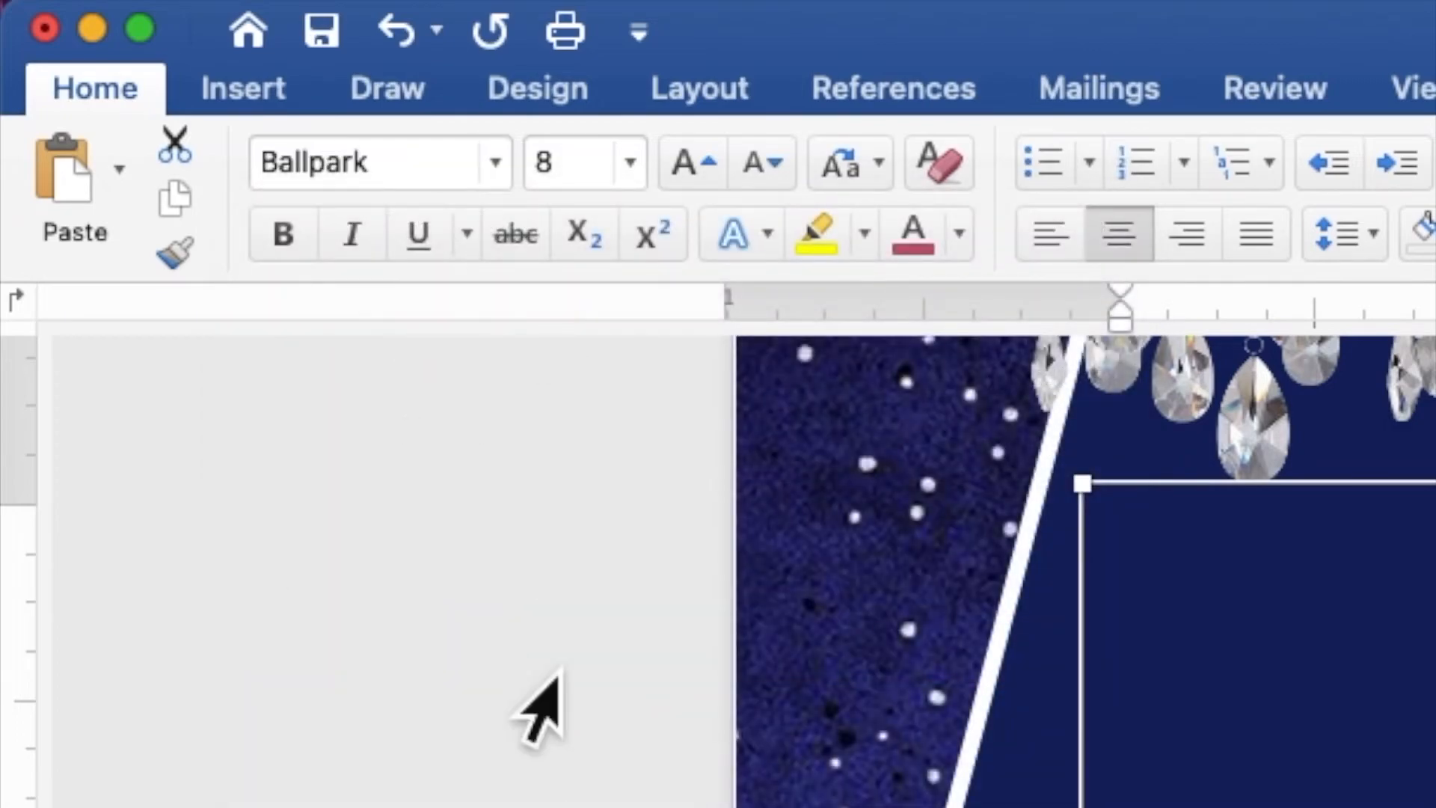
{"action": "left_click", "coordinate": [540, 179]}
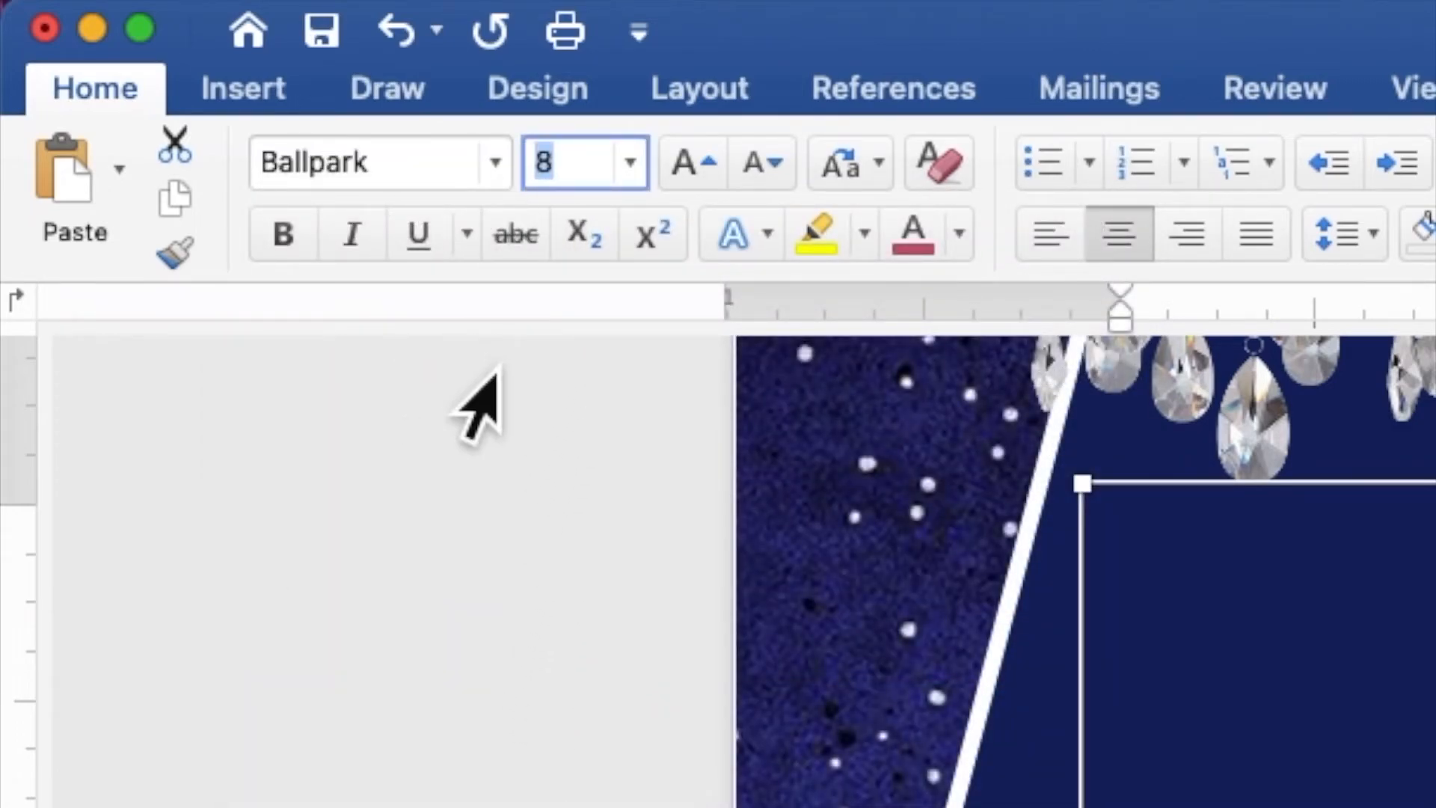
{"action": "type", "text": "40"}
{"action": "key", "text": "Return"}
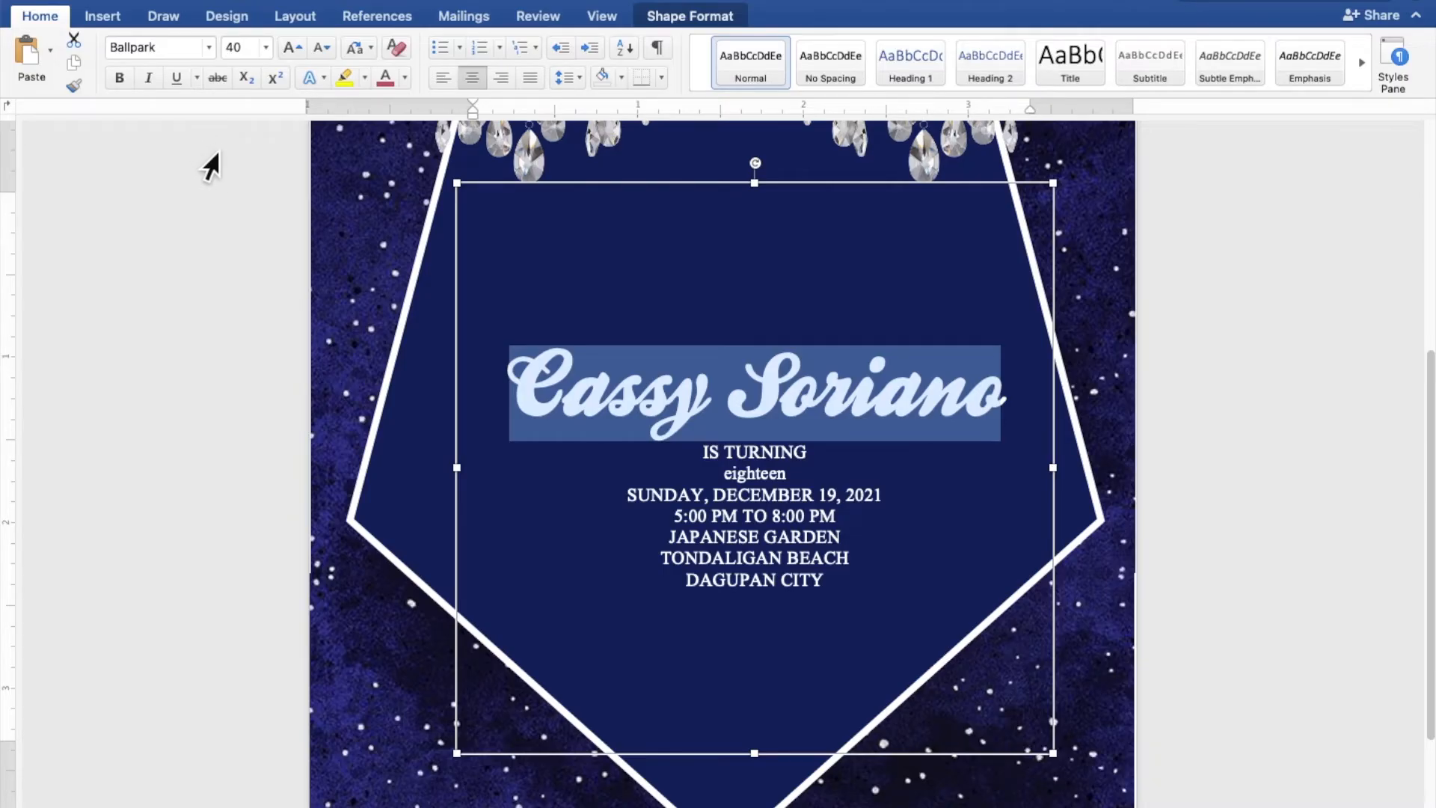
{"action": "left_click_drag", "start_coordinate": [793, 483], "coordinate": [737, 482]}
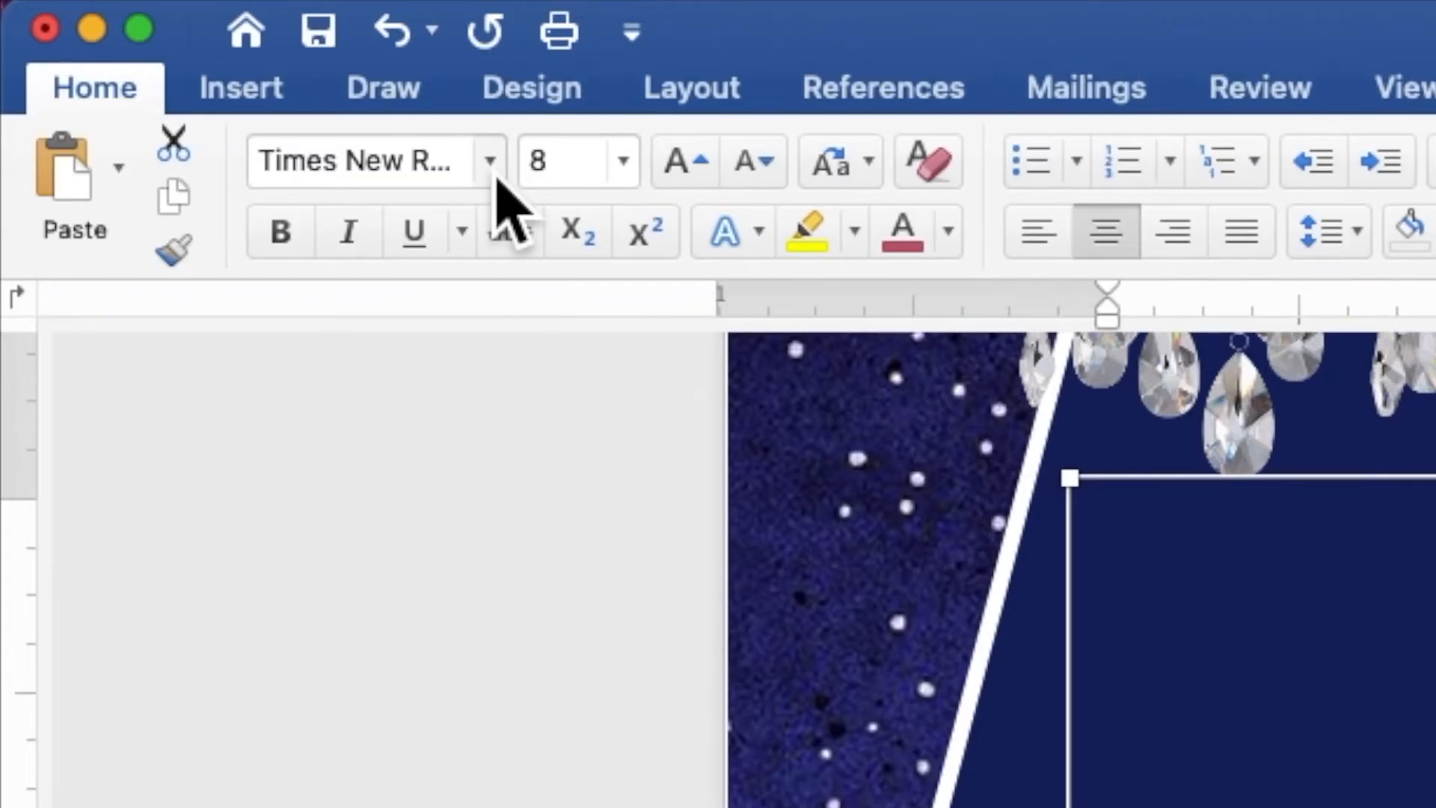
- Set the word 'eighteen' in the Beatrica script font at size 100
{"action": "left_click", "coordinate": [210, 49]}
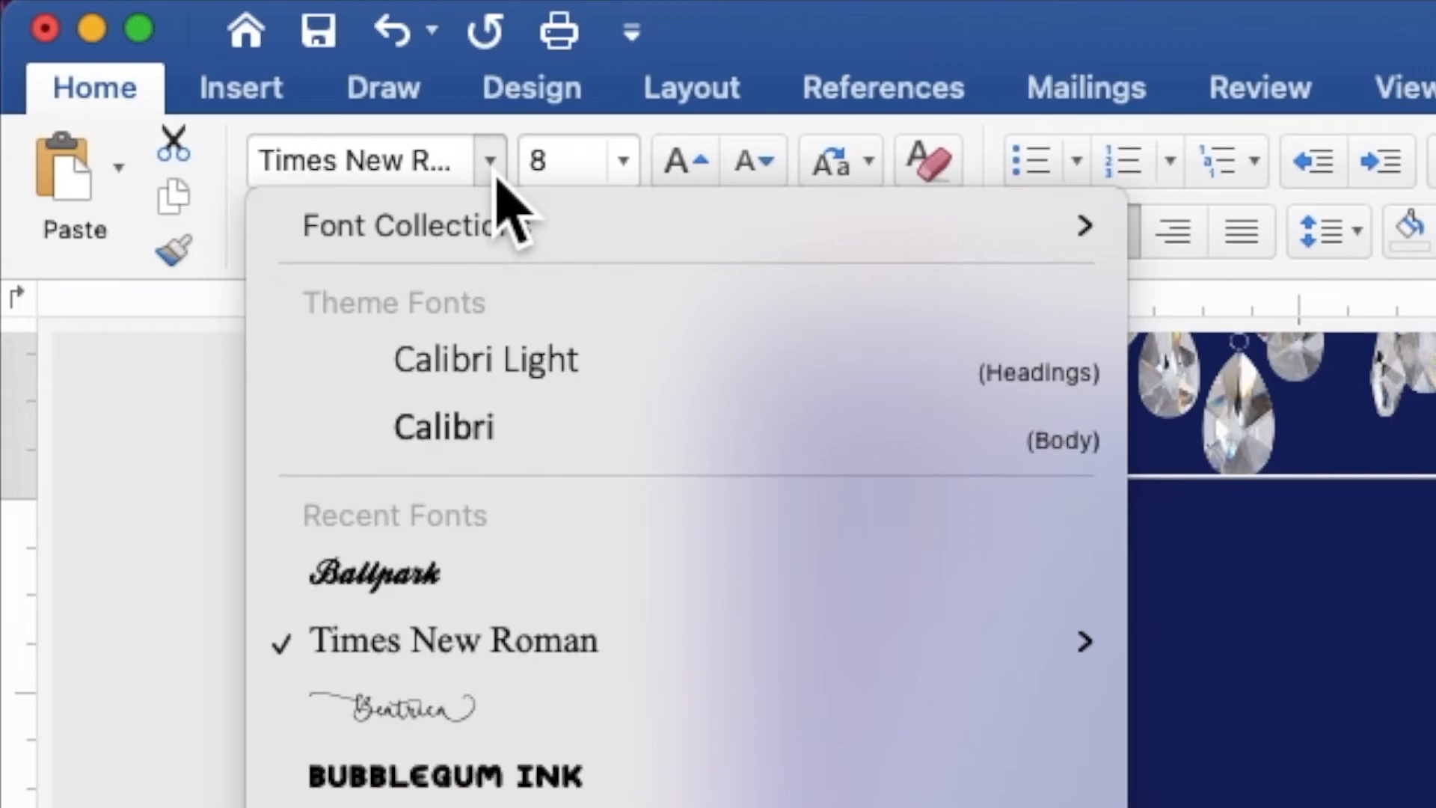
{"action": "left_click", "coordinate": [488, 707]}
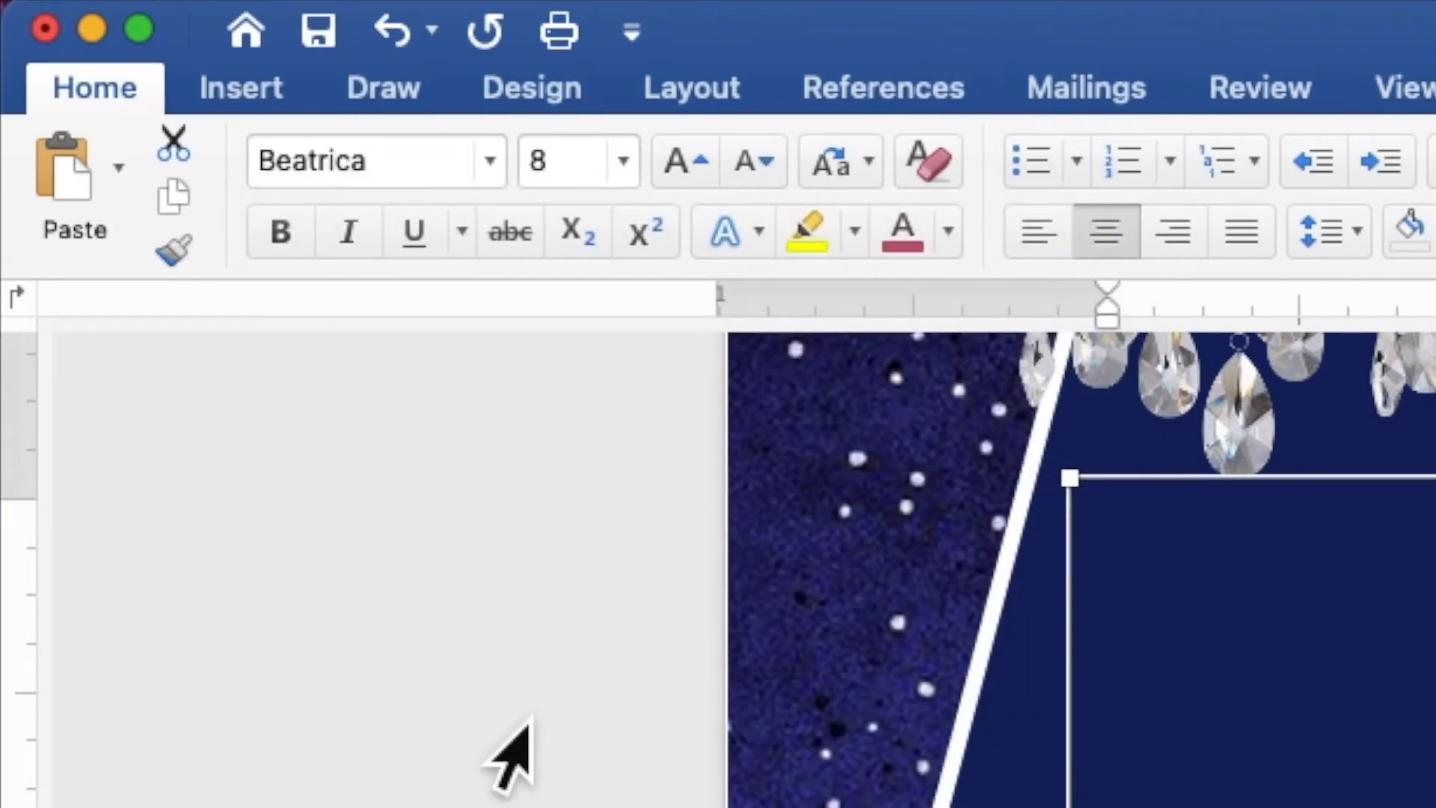
{"action": "left_click", "coordinate": [593, 161]}
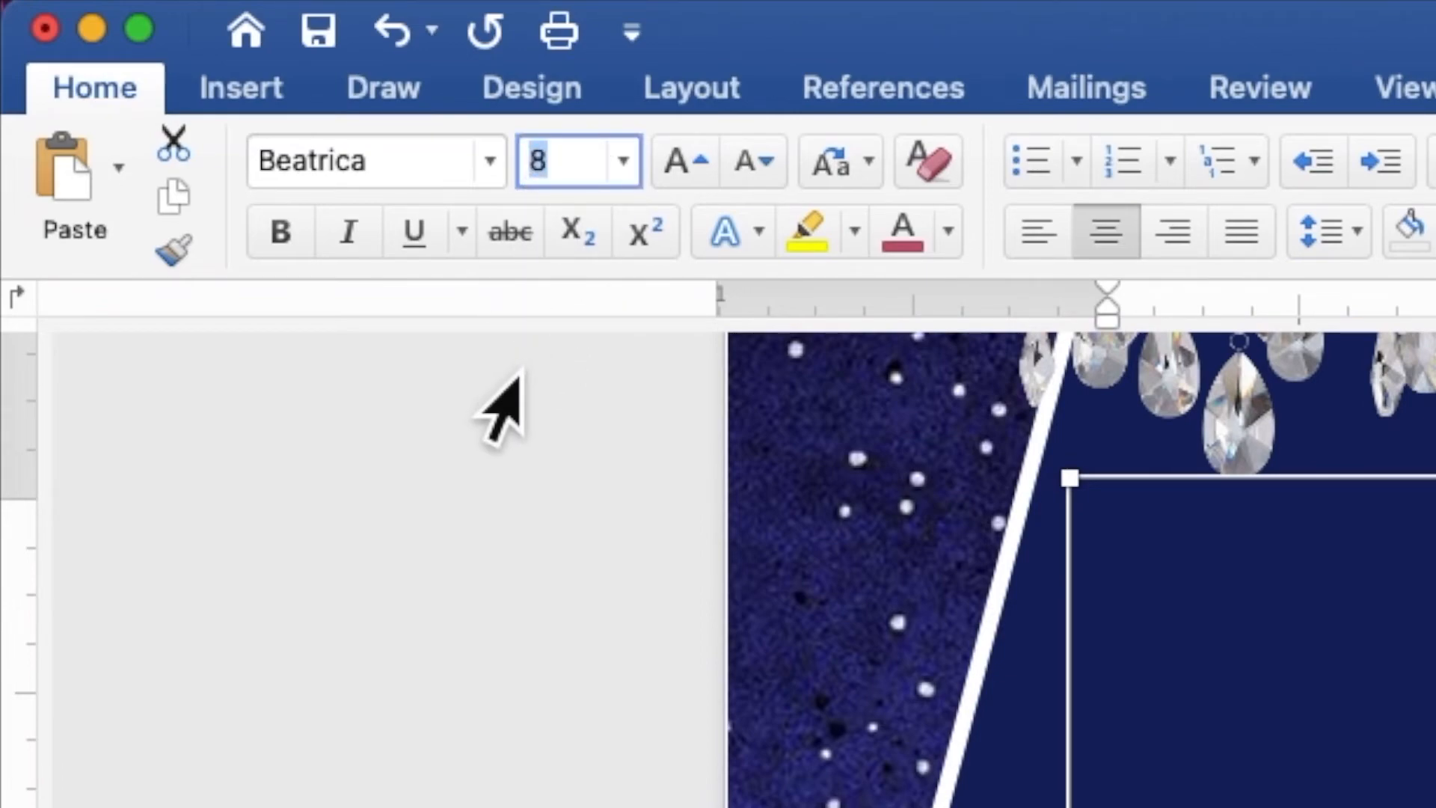
{"action": "type", "text": "100"}
{"action": "key", "text": "Return"}
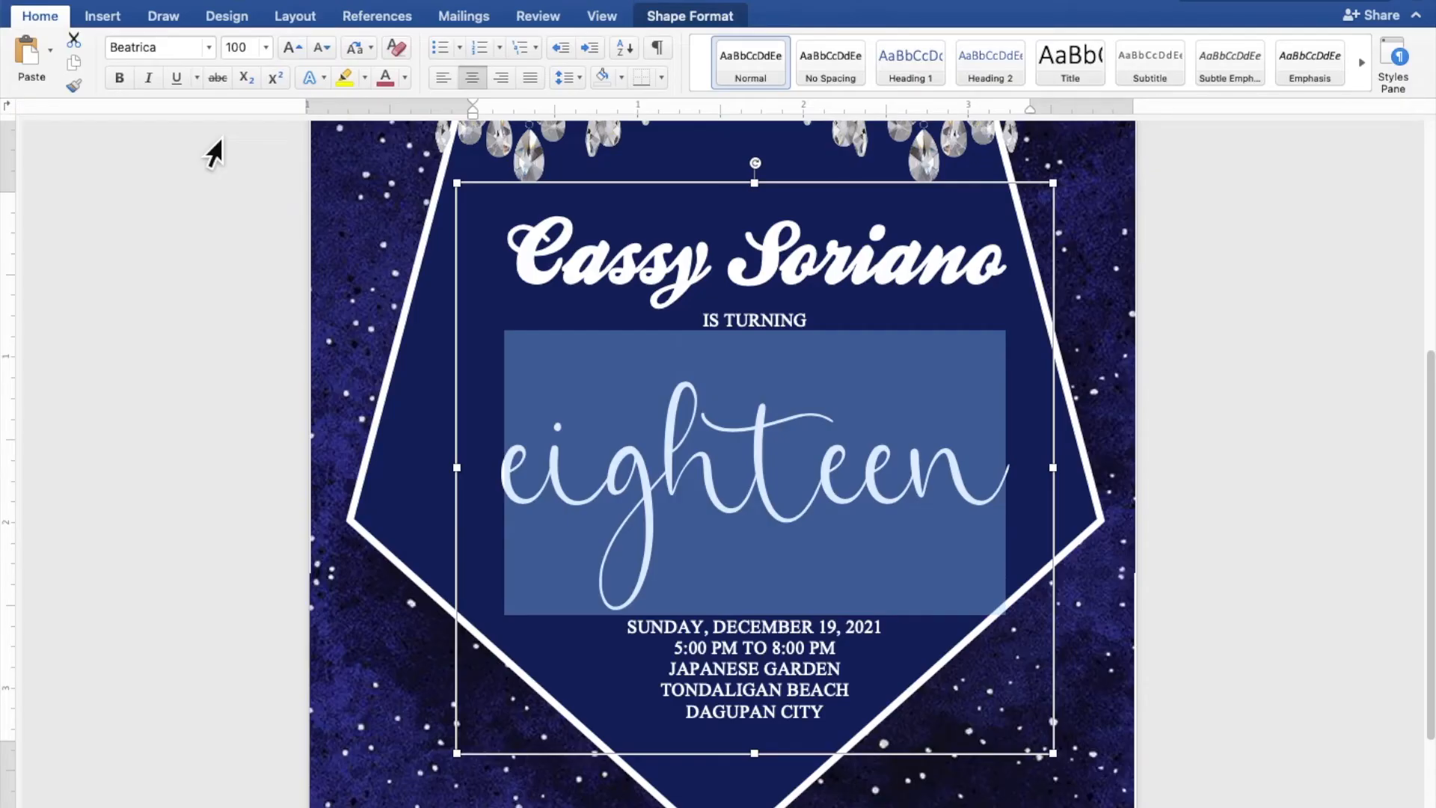
{"action": "left_click", "coordinate": [587, 201]}
- Move the text box slightly lower so it sits centred in the pentagon below the chandeliers
{"action": "left_click_drag", "start_coordinate": [586, 201], "coordinate": [551, 188]}
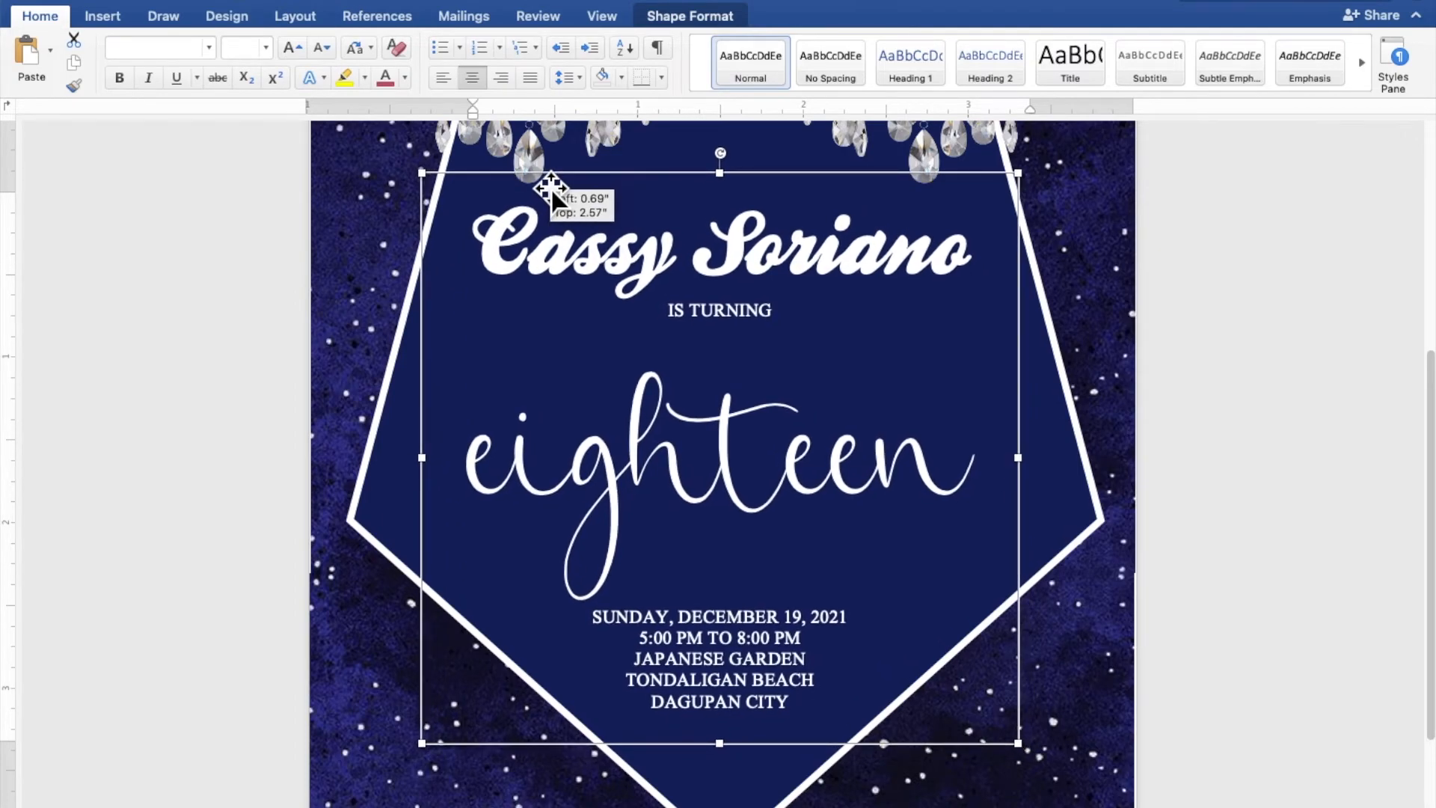
{"action": "left_click_drag", "start_coordinate": [552, 189], "coordinate": [551, 196]}
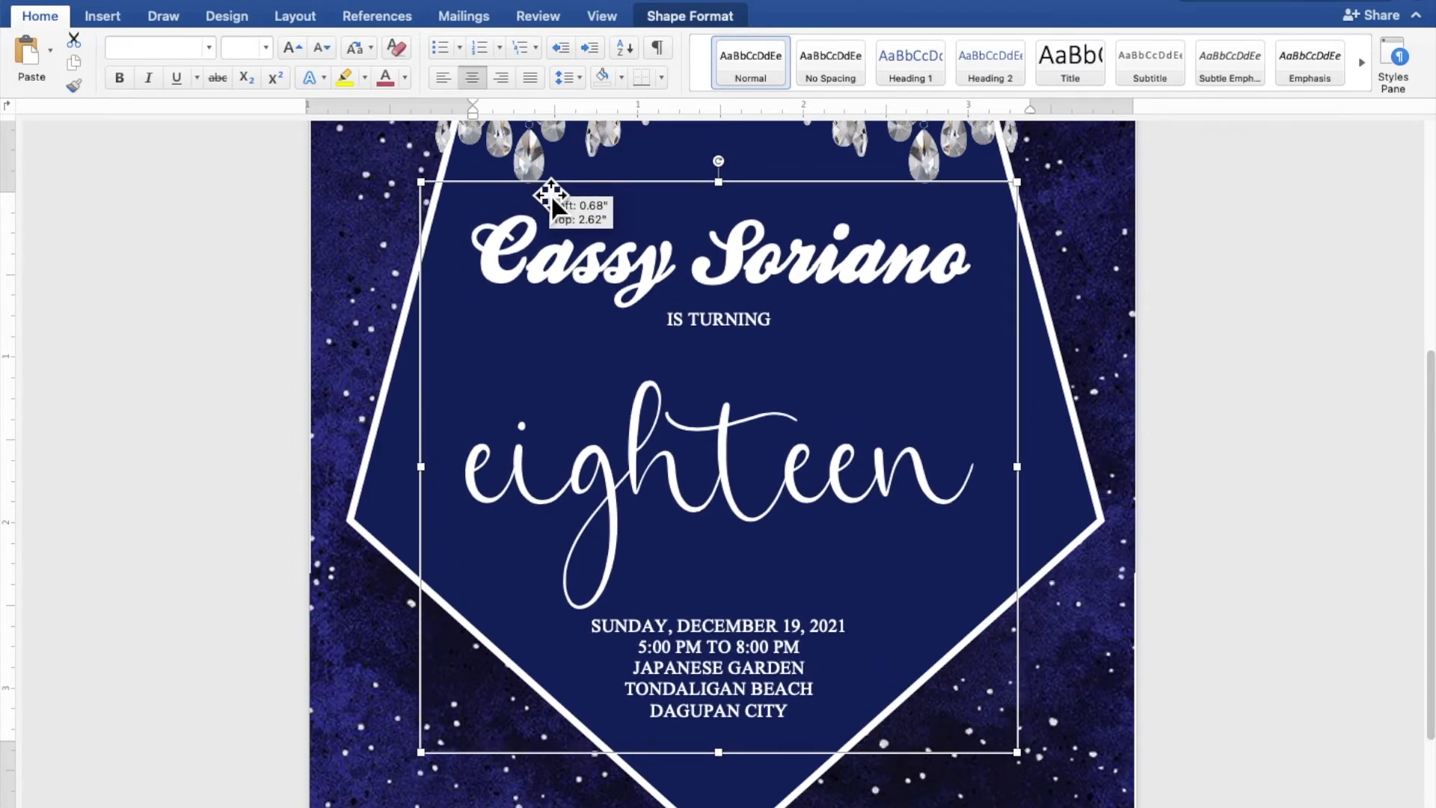
{"action": "left_click_drag", "start_coordinate": [551, 196], "coordinate": [551, 196]}
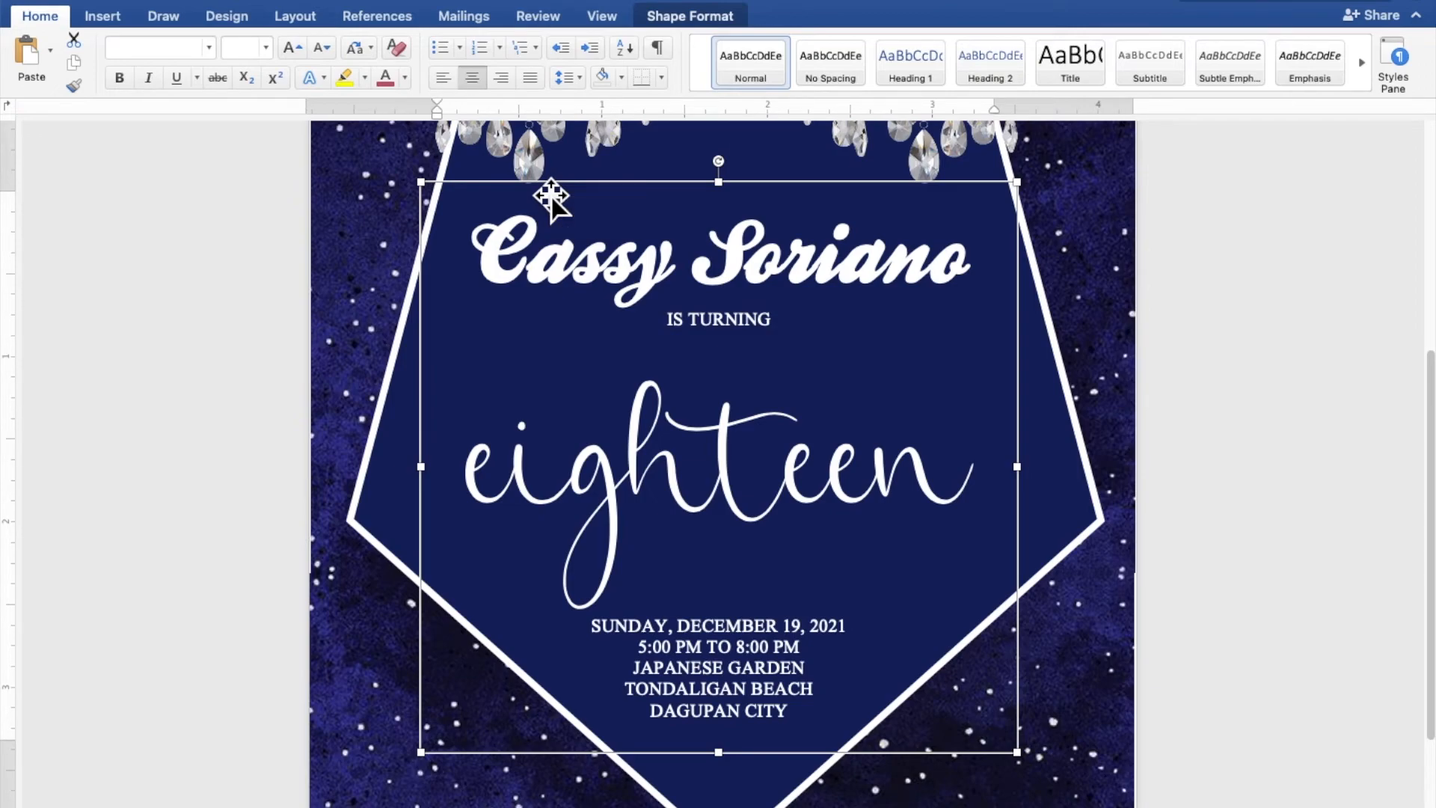
{"action": "key", "text": "Right"}
{"action": "key", "text": "Right"}
{"action": "key", "text": "Down"}
{"action": "key", "text": "Down"}
{"action": "key", "text": "Down"}
{"action": "key", "text": "Down"}
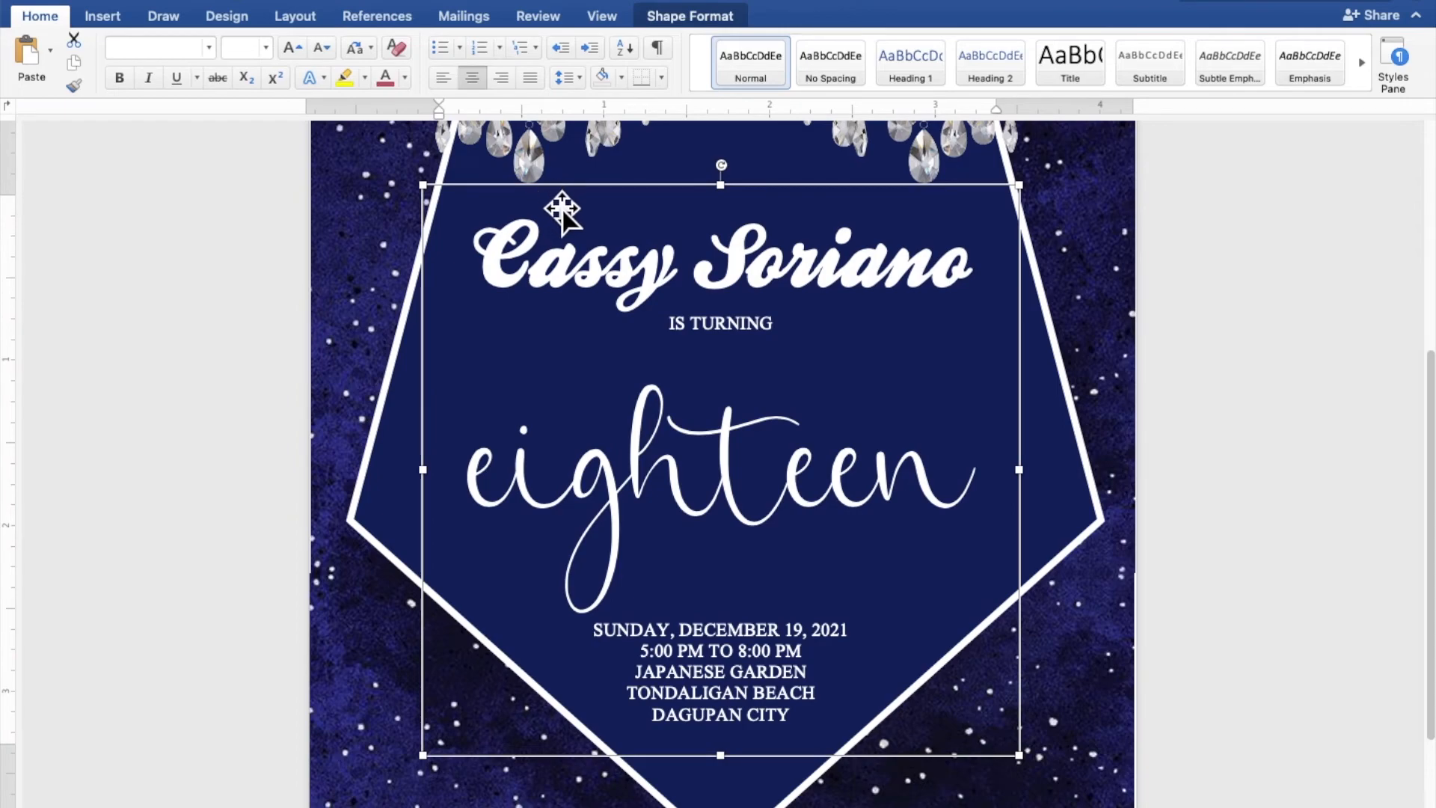
{"action": "scroll", "coordinate": [1242, 398], "scroll_direction": "down", "scroll_amount": 5}
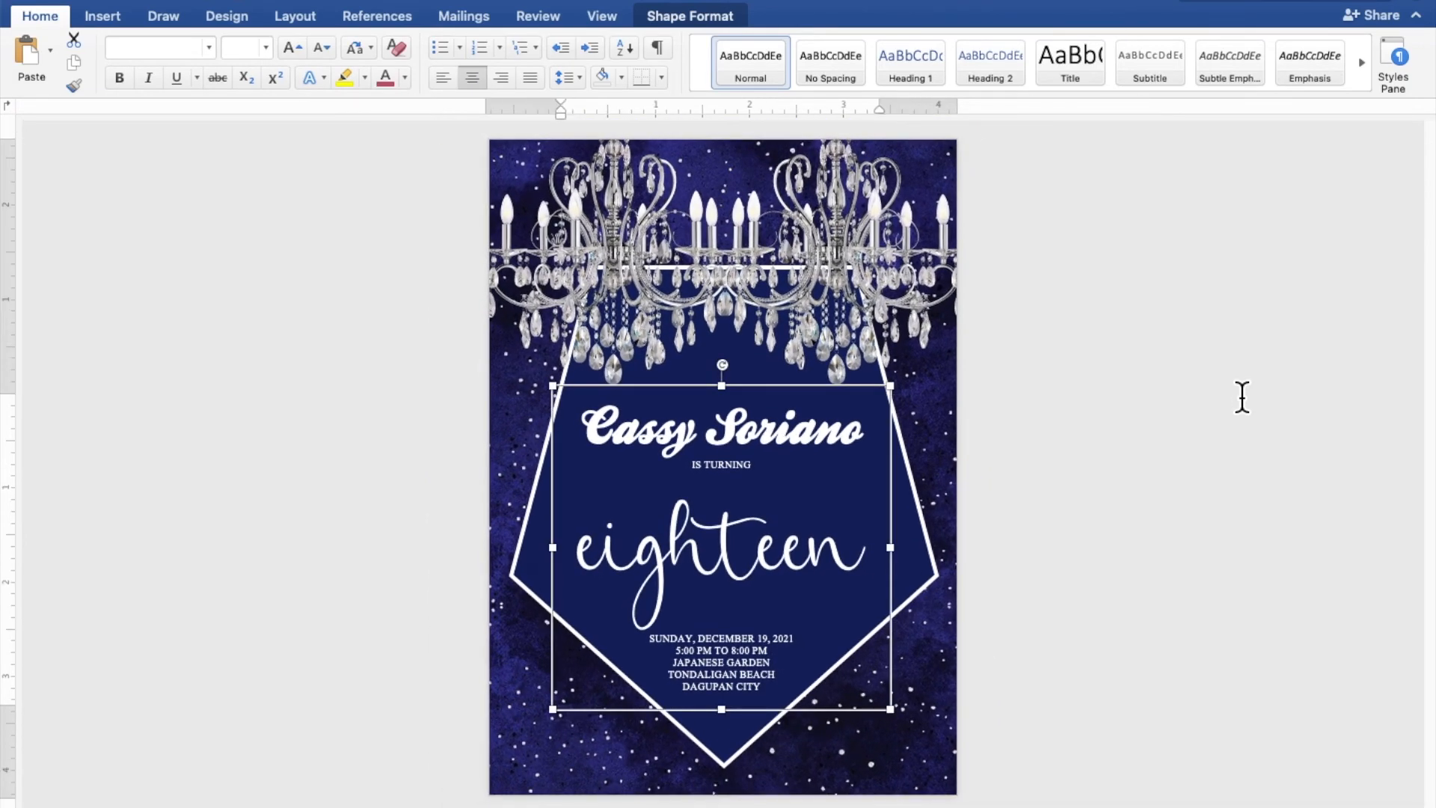
{"action": "left_click", "coordinate": [1242, 397]}
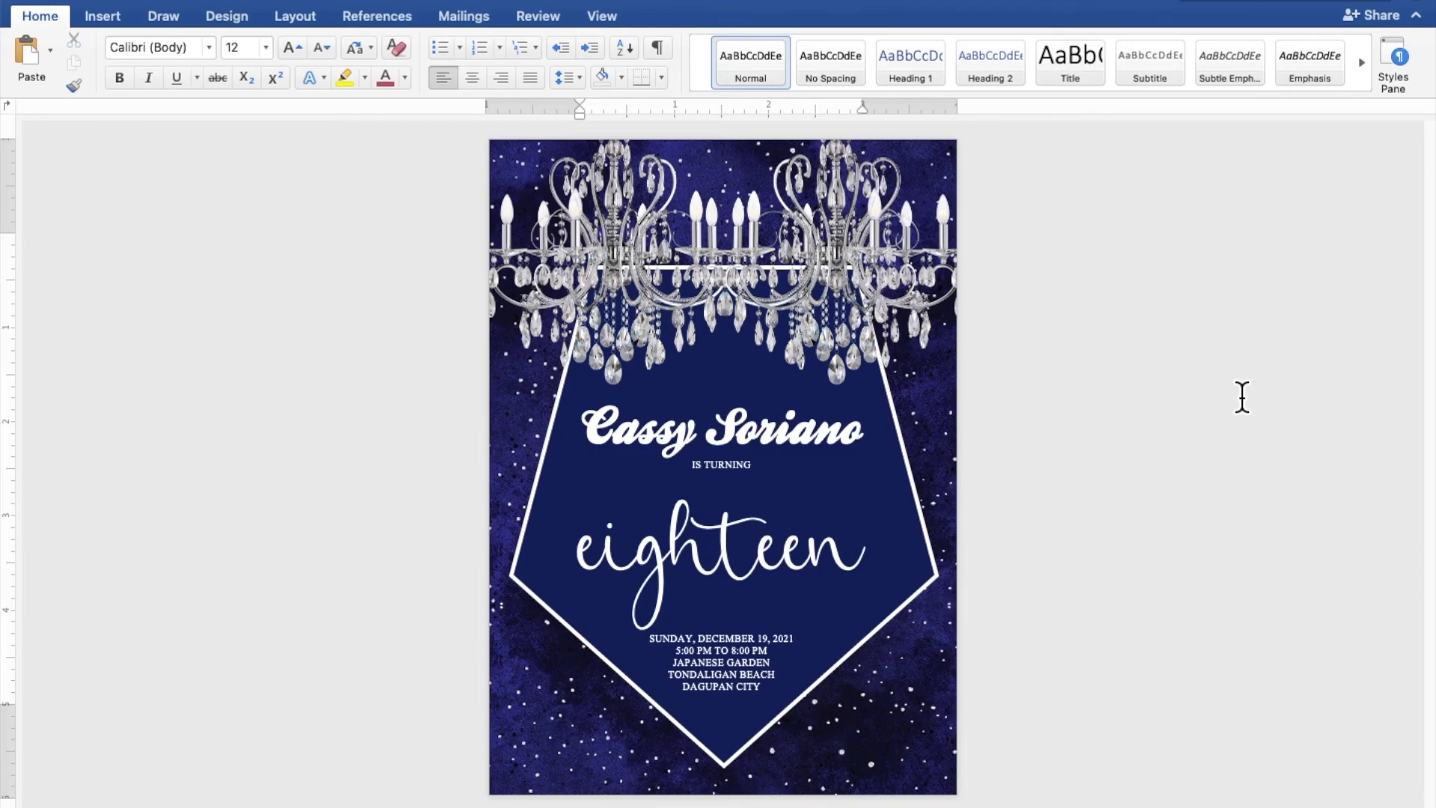